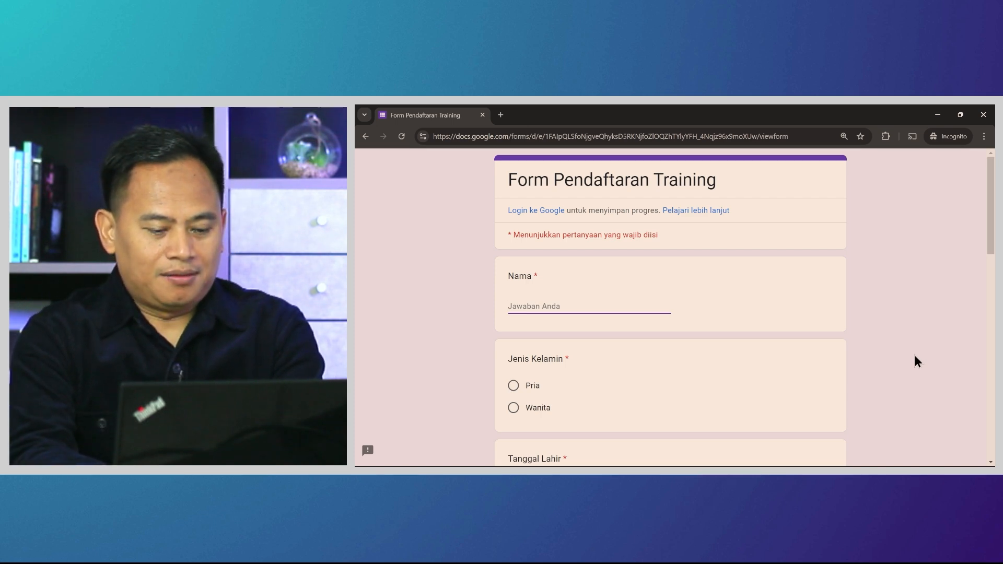
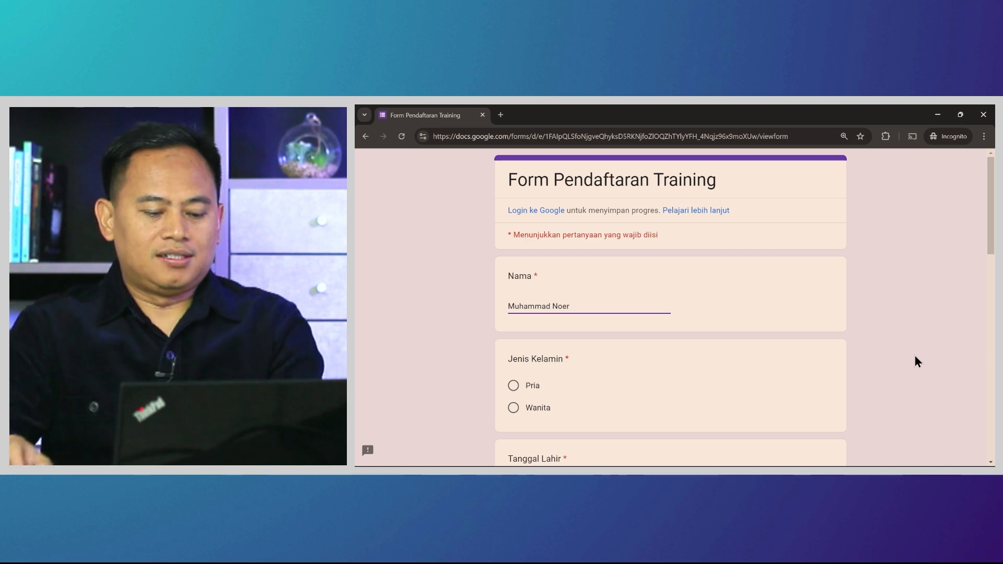
Enter the respondent's full name in Nama and choose Pria for Jenis Kelamin
left_click(513, 386)
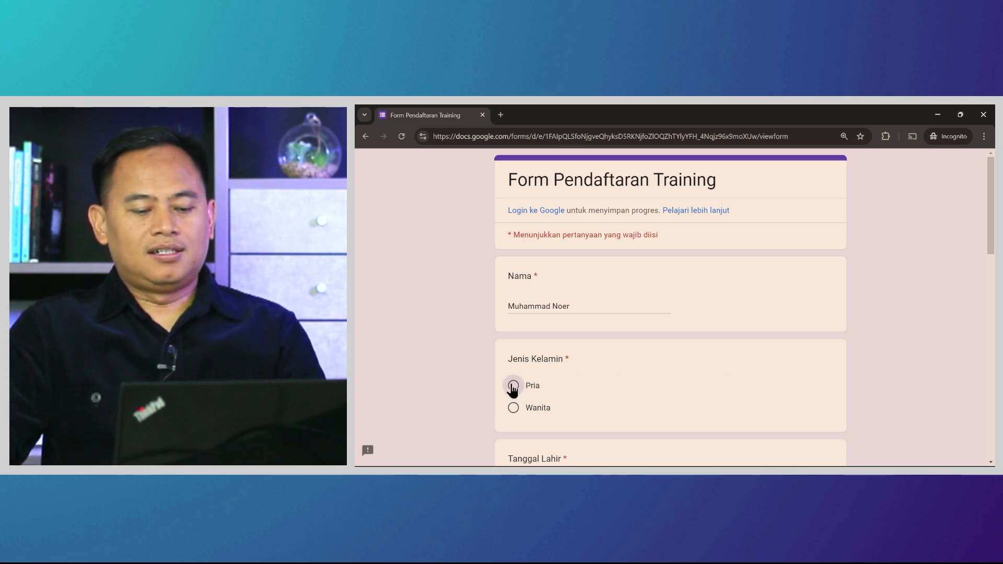
scroll(700, 377, "down", 1)
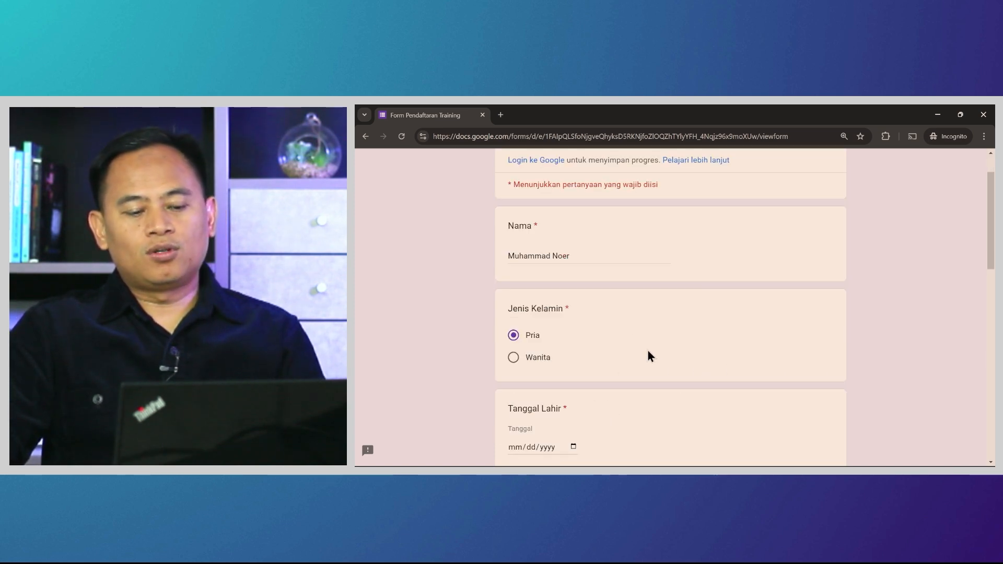
left_click(513, 359)
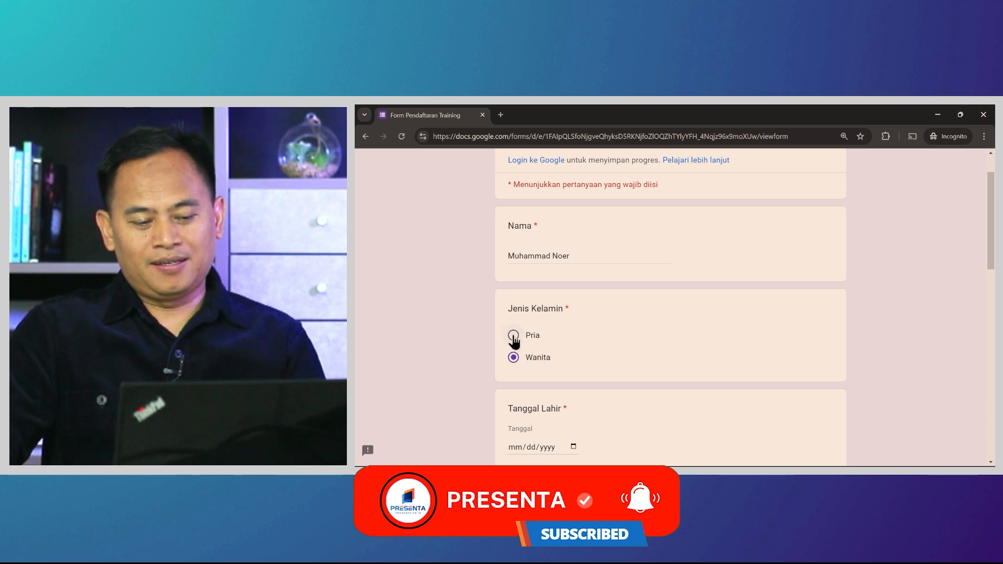
left_click(516, 337)
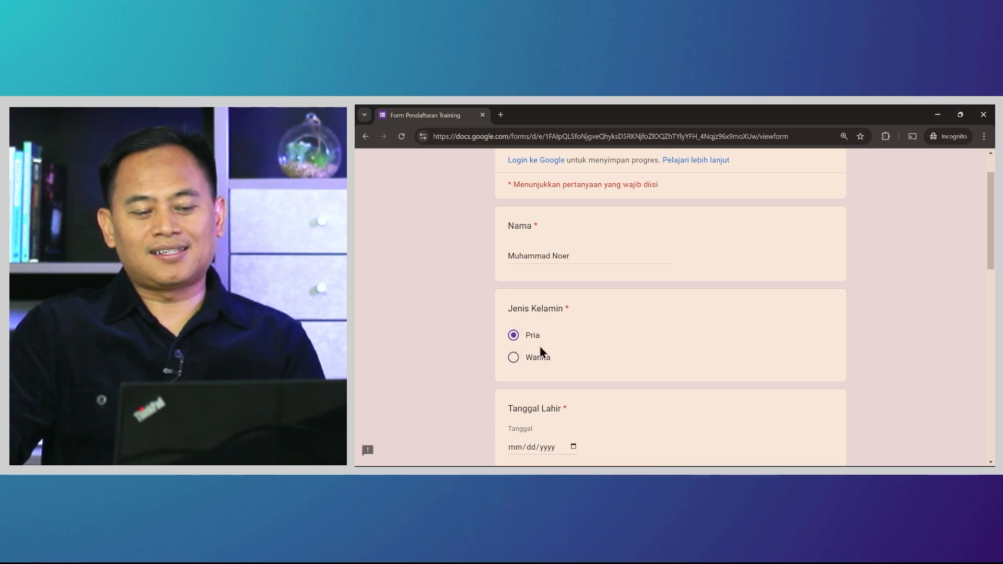
scroll(734, 332, "down", 2)
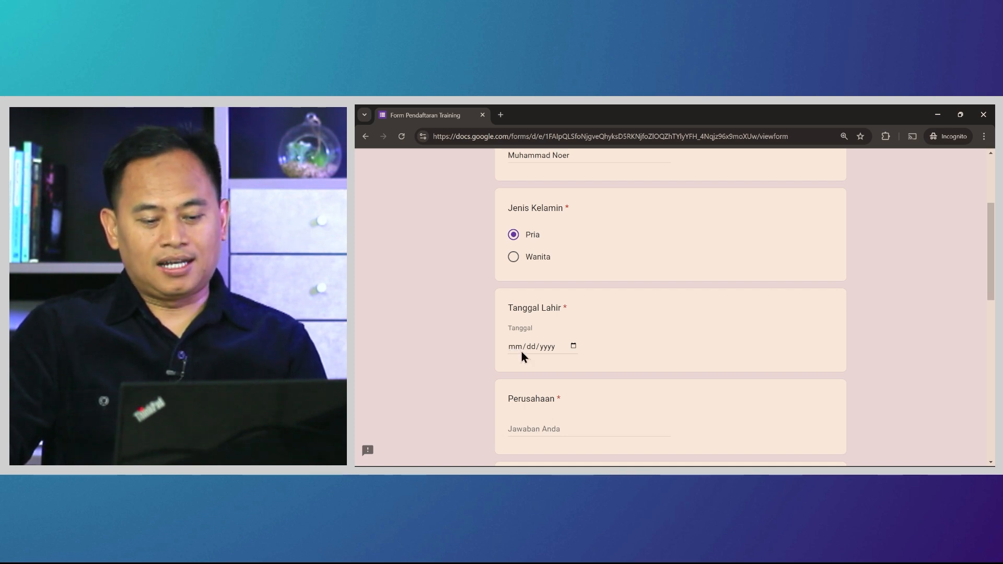
Pick 23 June 2021 in the Tanggal Lahir calendar, giving 06/23/2021
left_click(573, 347)
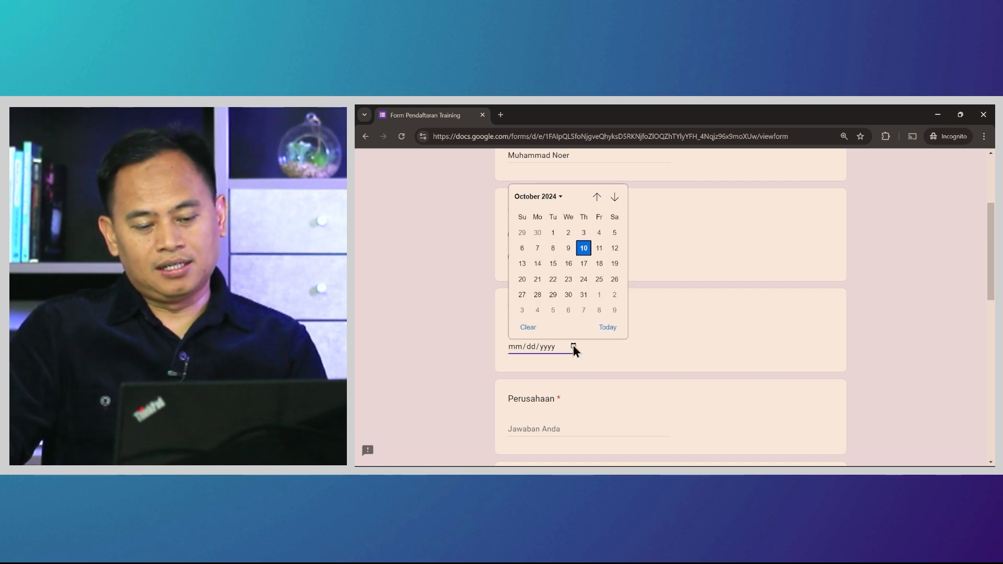
scroll(544, 264, "up", 2)
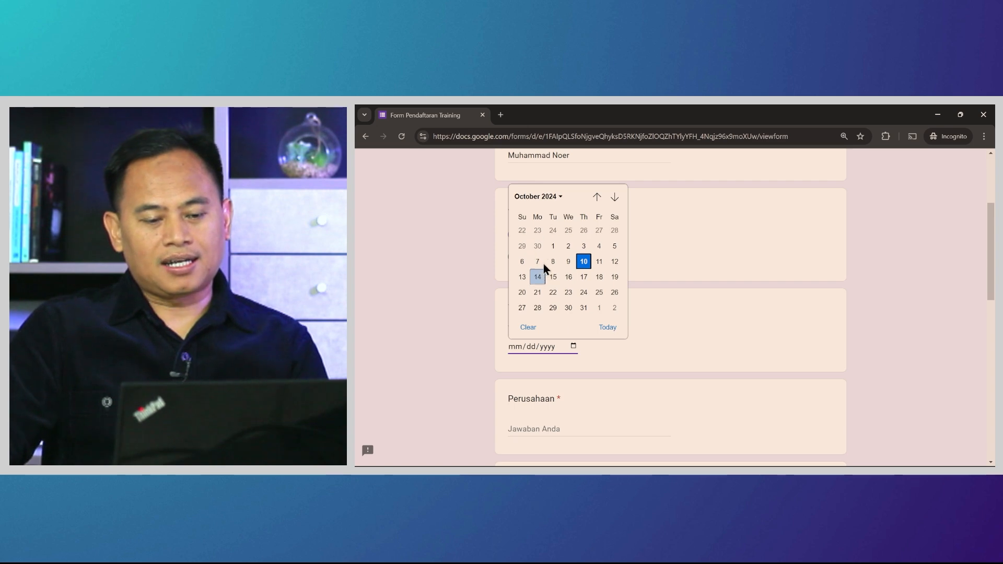
left_click(556, 198)
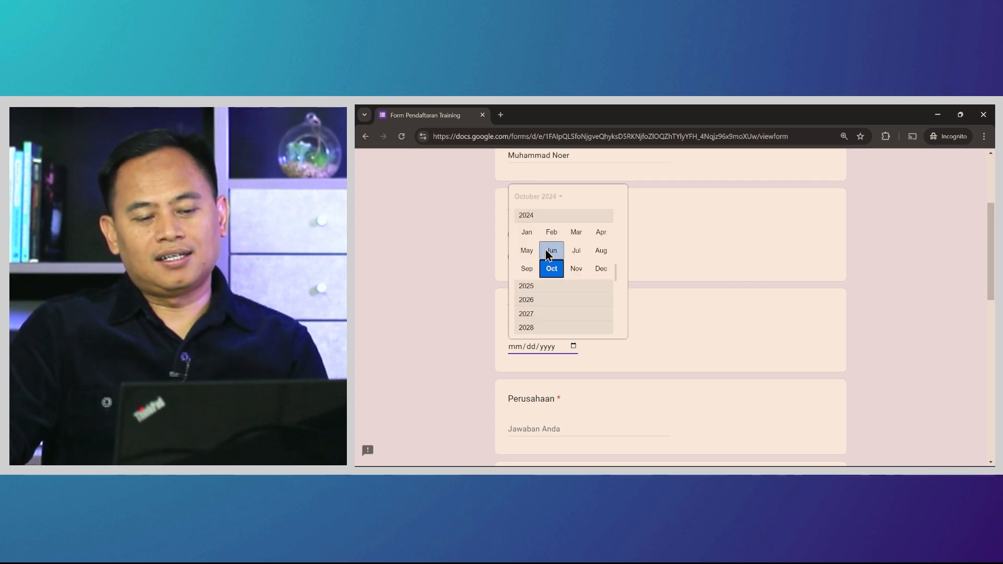
scroll(549, 261, "up", 3)
left_click(533, 228)
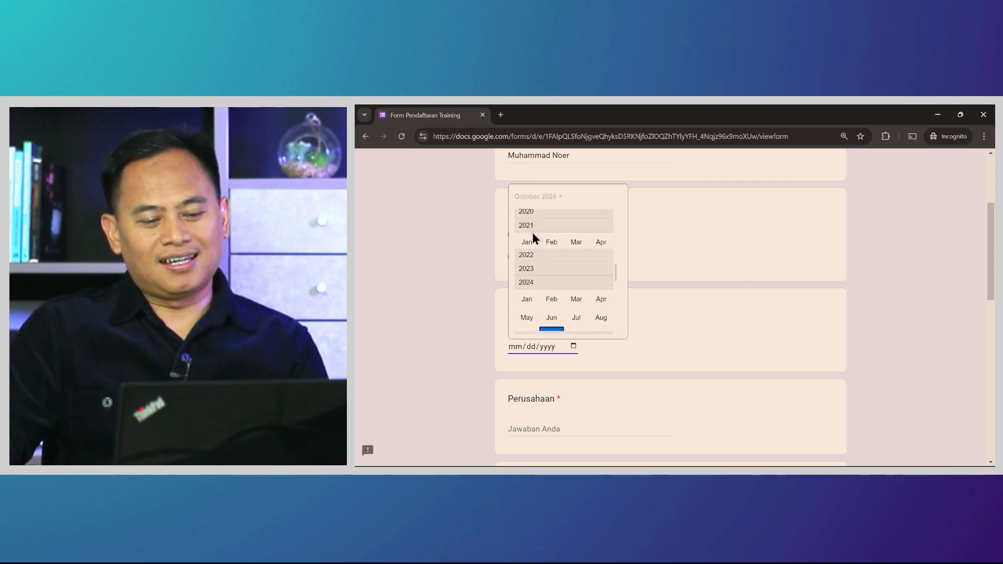
left_click(558, 251)
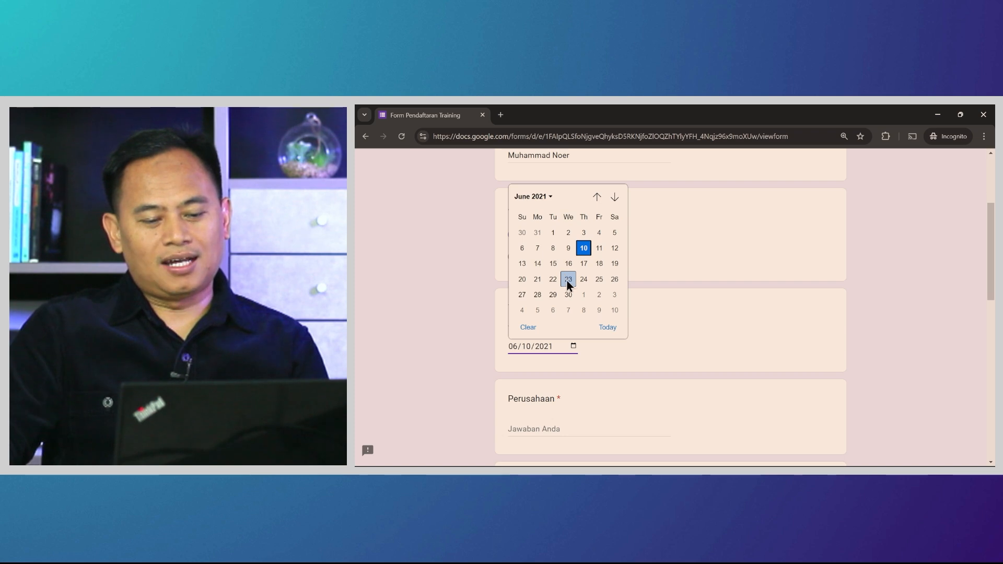
left_click(569, 280)
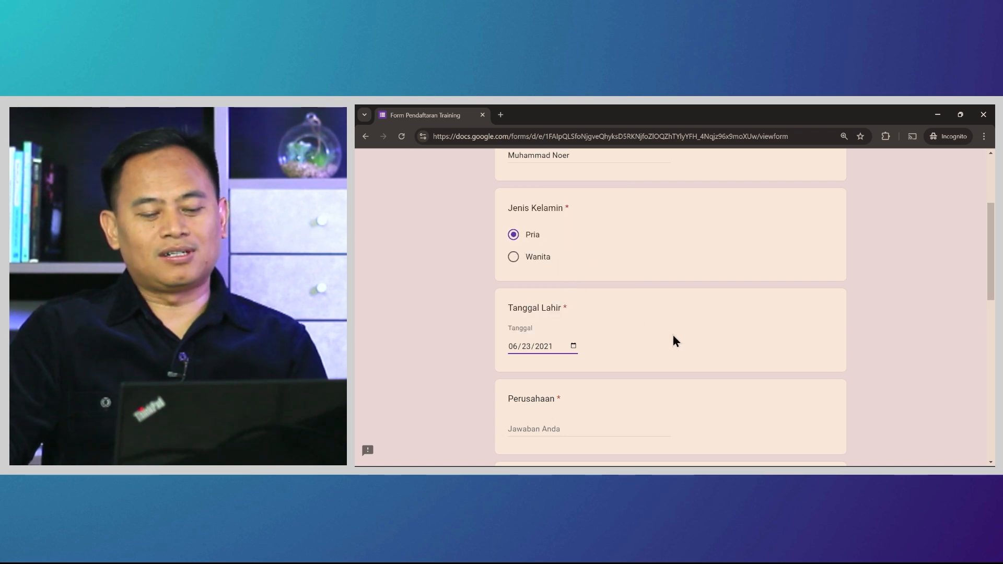
Place the cursor in the Perusahaan answer field
scroll(672, 340, "down", 3)
left_click(547, 278)
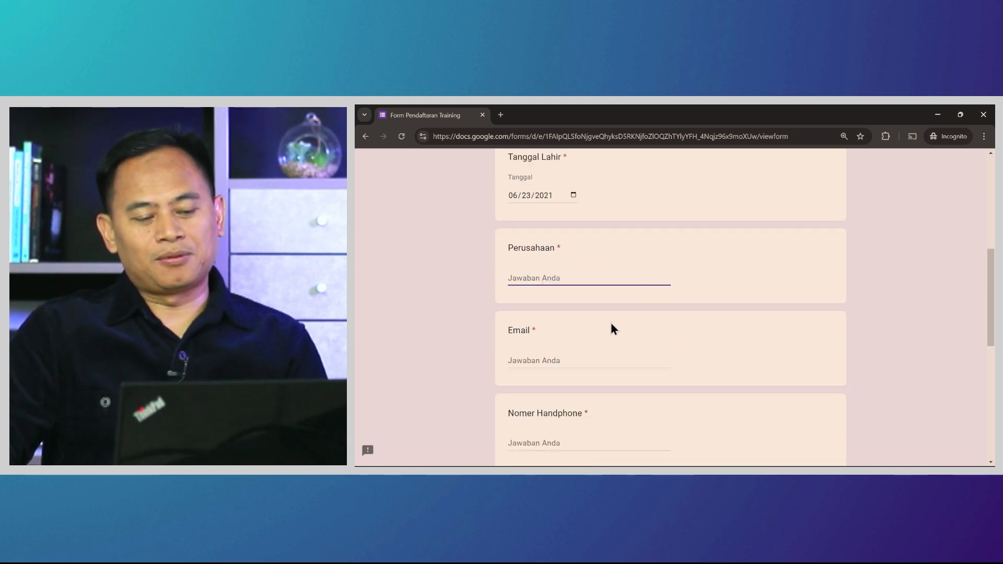
scroll(614, 328, "down", 5)
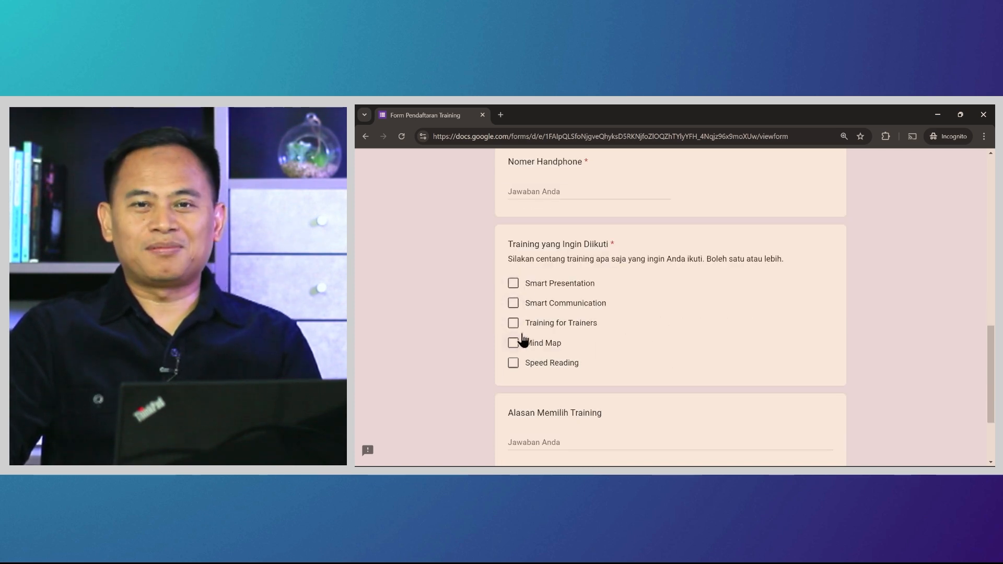
Tick Smart Presentation, Smart Communication and Mind Map as the wanted trainings
left_click(514, 284)
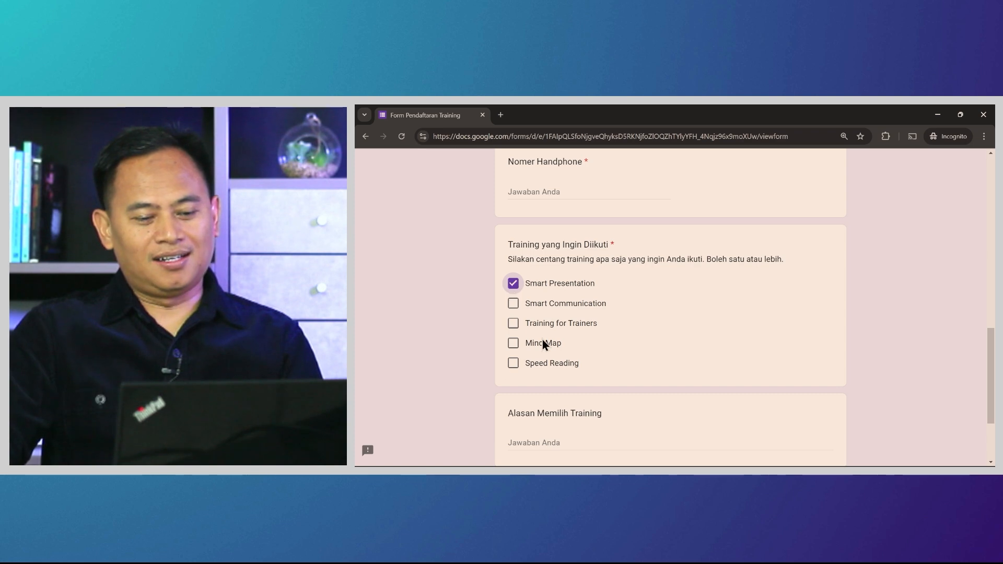
left_click(514, 304)
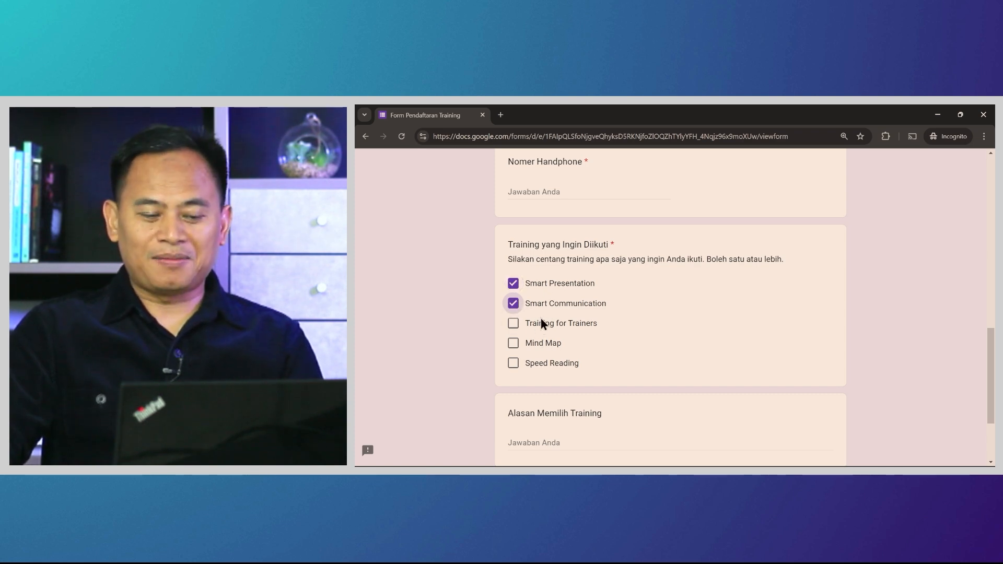
left_click(514, 344)
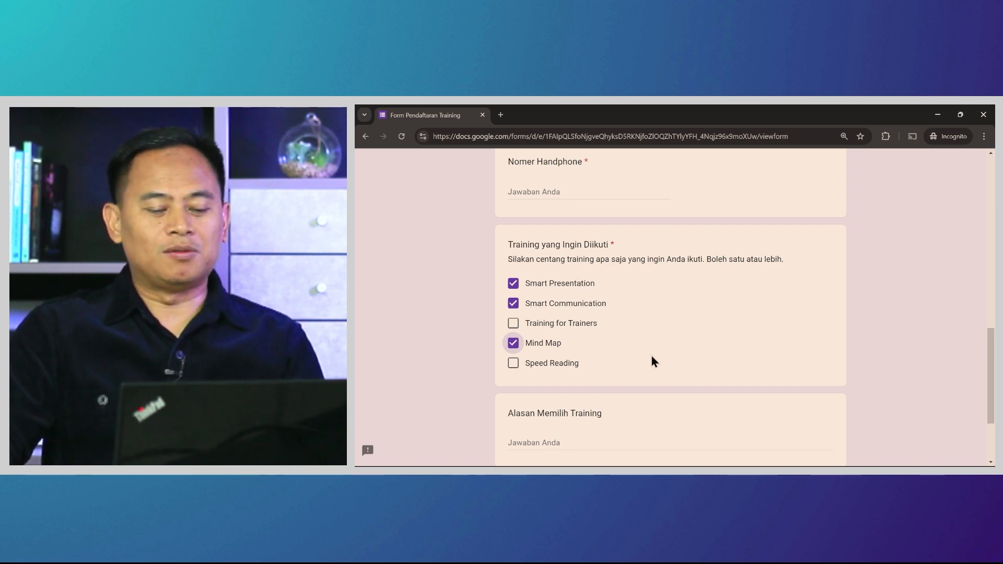
scroll(660, 359, "down", 3)
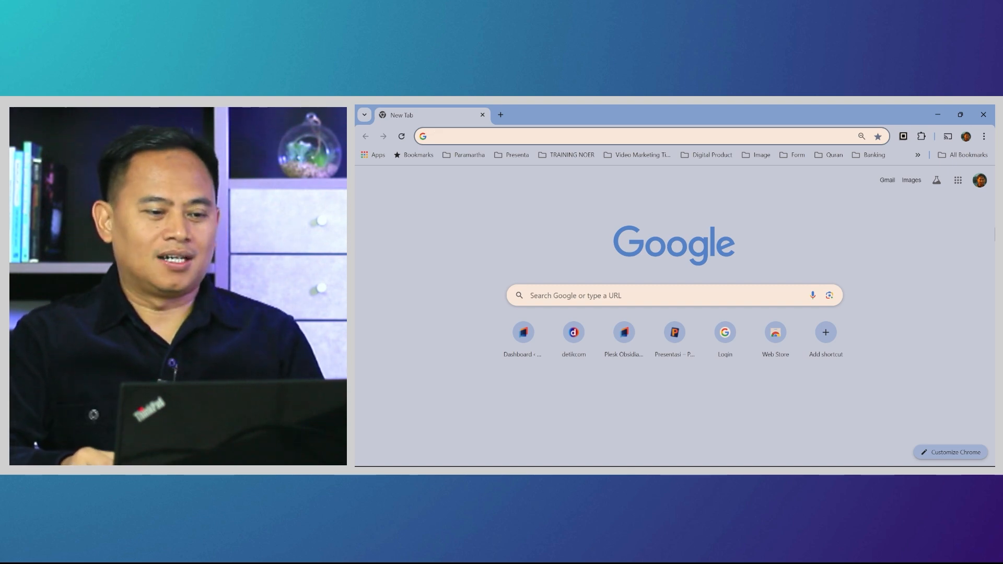
Search Google for 'google form' from the new tab page
left_click(719, 296)
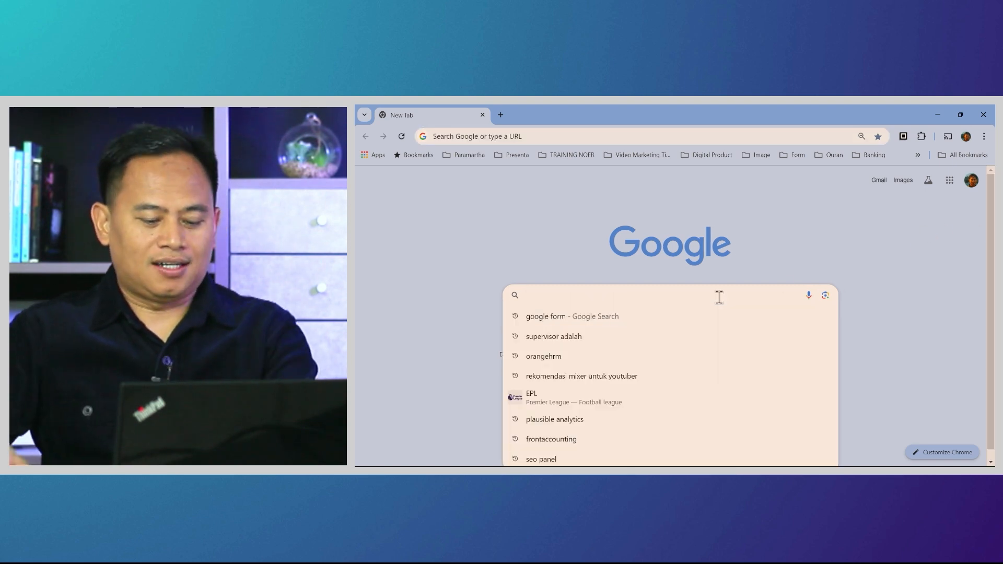
type("go")
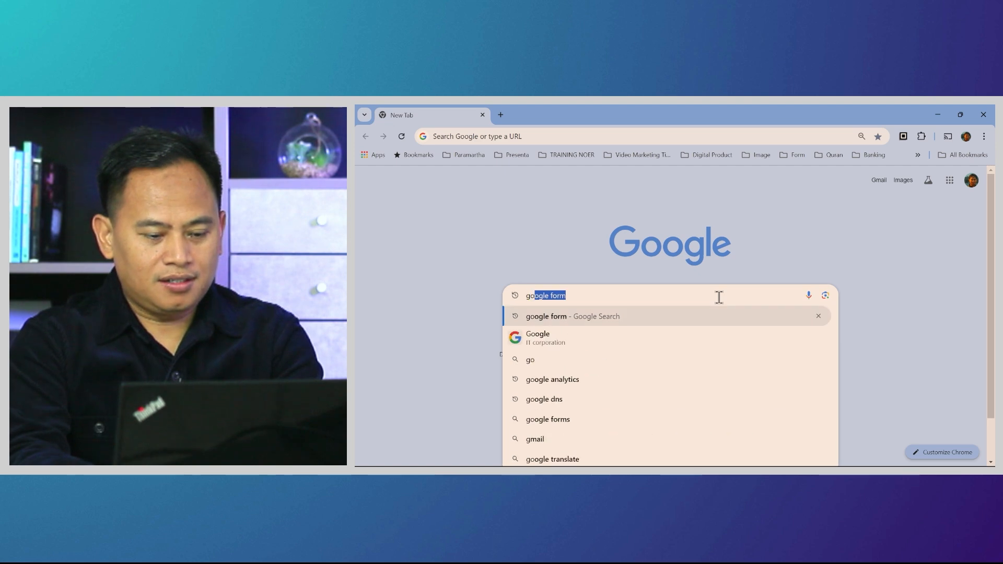
type("ogle form")
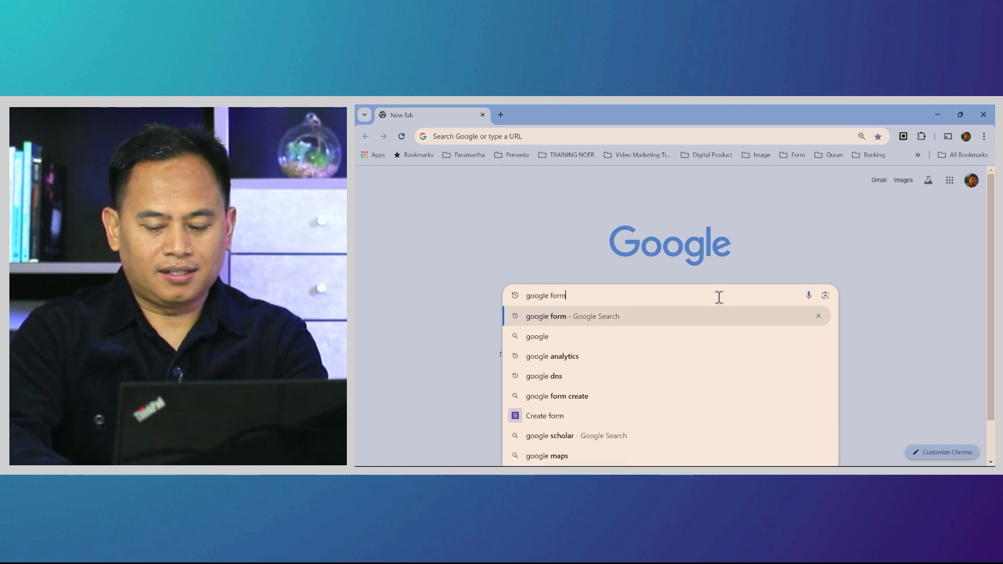
key("Return")
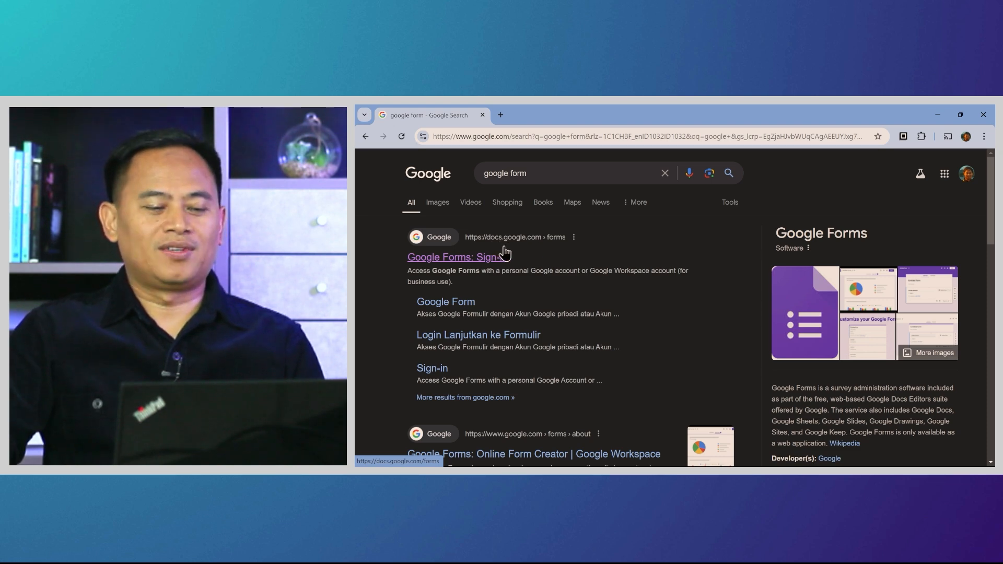
Go to the Google Forms home page via the 'Google Forms: Sign-in' result
left_click(463, 266)
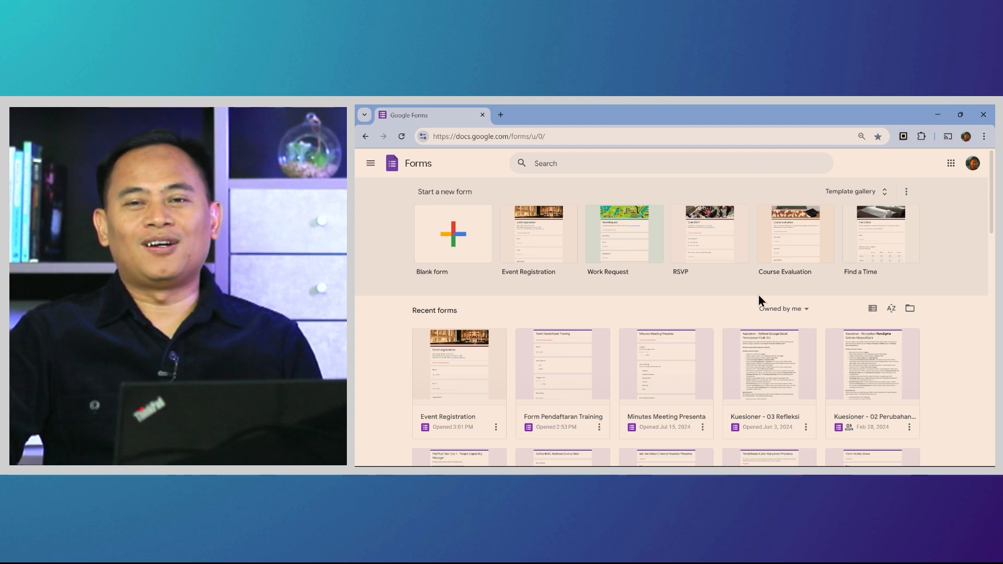
Start a blank form and title it 'Form Pendaftaran Training'
left_click(460, 241)
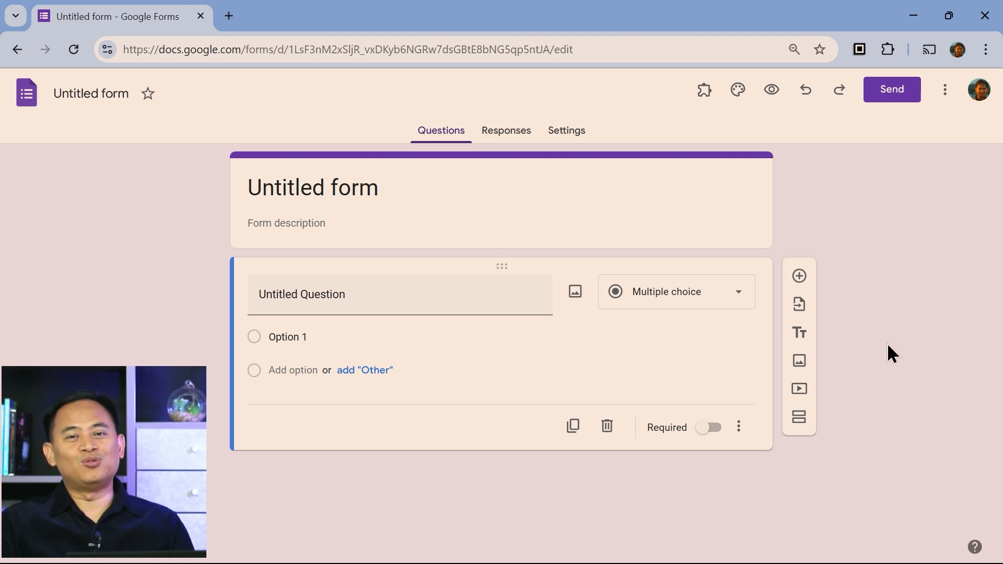
left_click(77, 95)
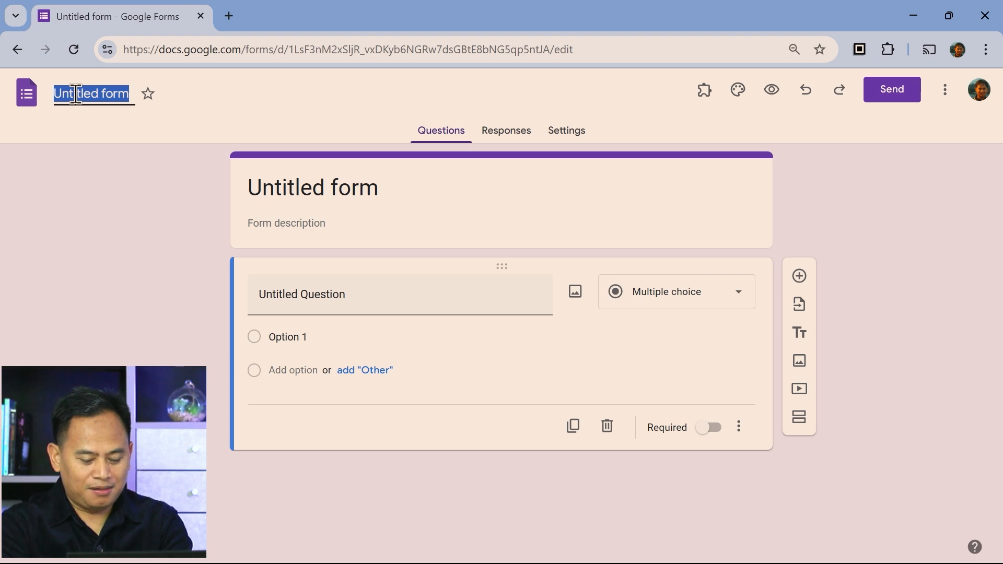
type("Form Pend")
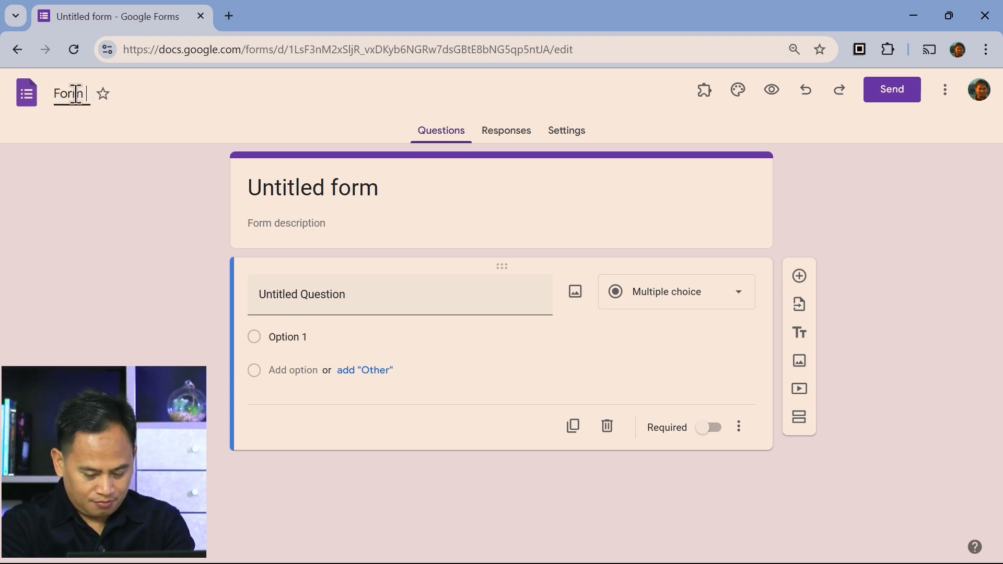
type("af")
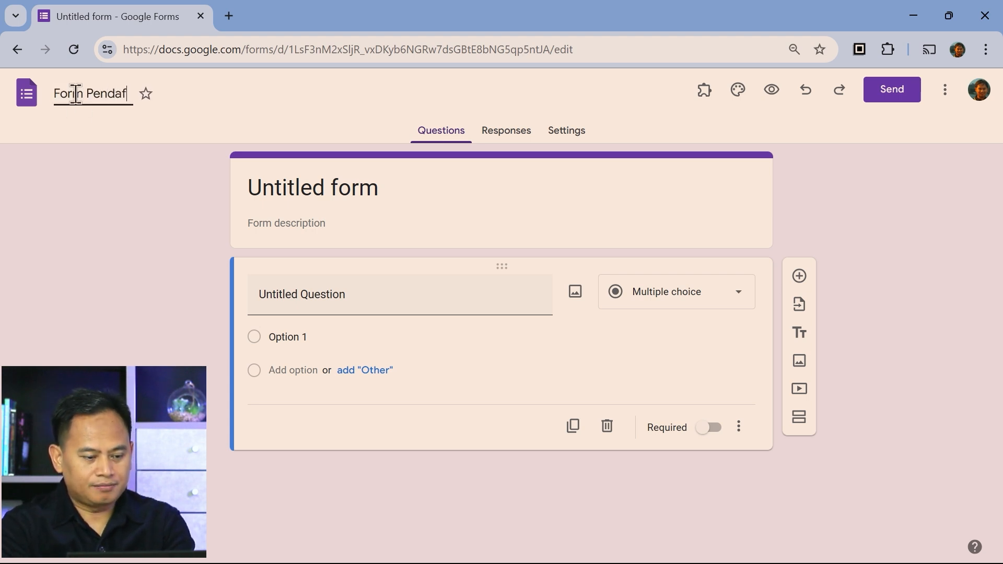
type("taran Training")
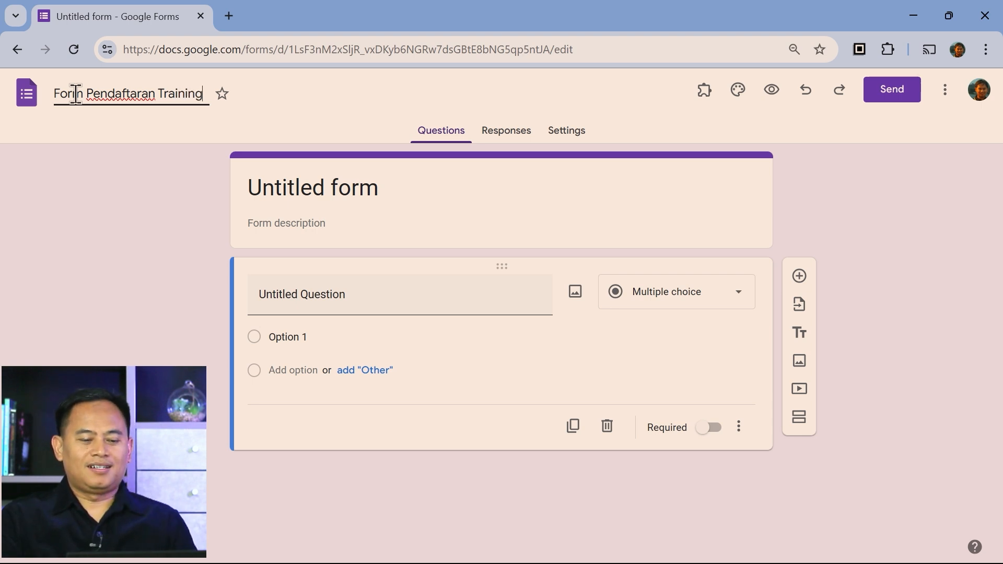
left_click(143, 239)
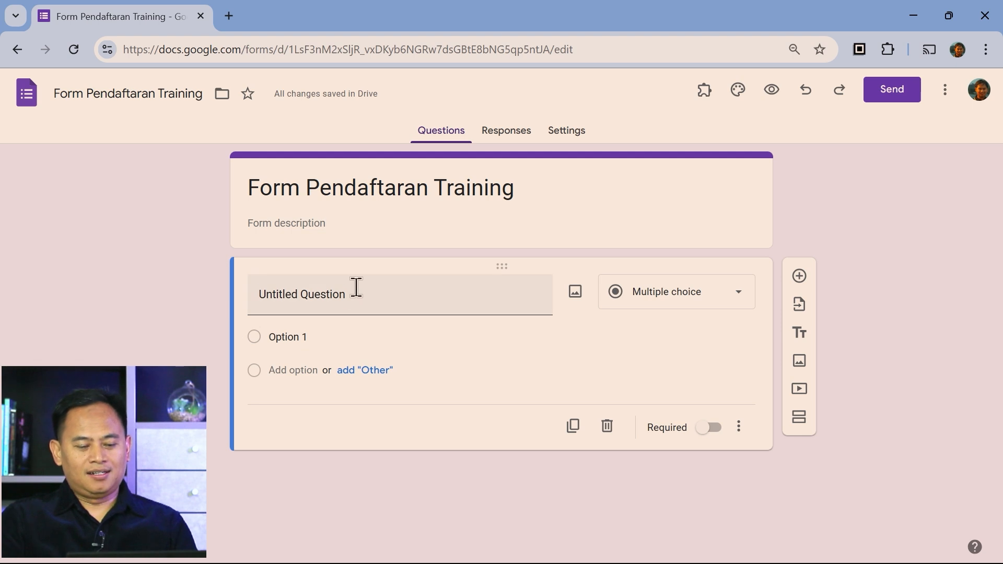
Retitle the first question 'Nama Lengkap' and set its type to Short answer
left_click(424, 309)
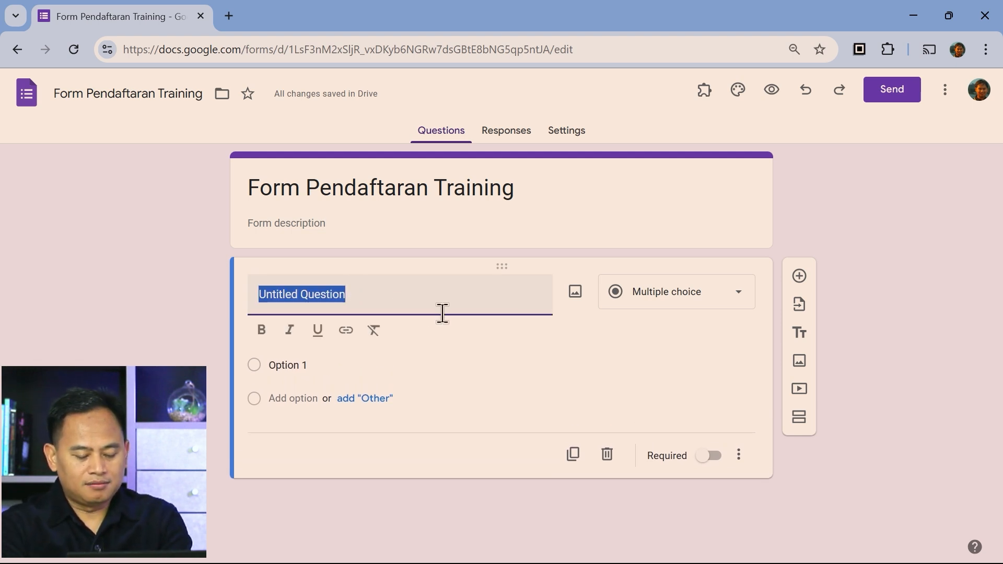
type("Nama Lengkap")
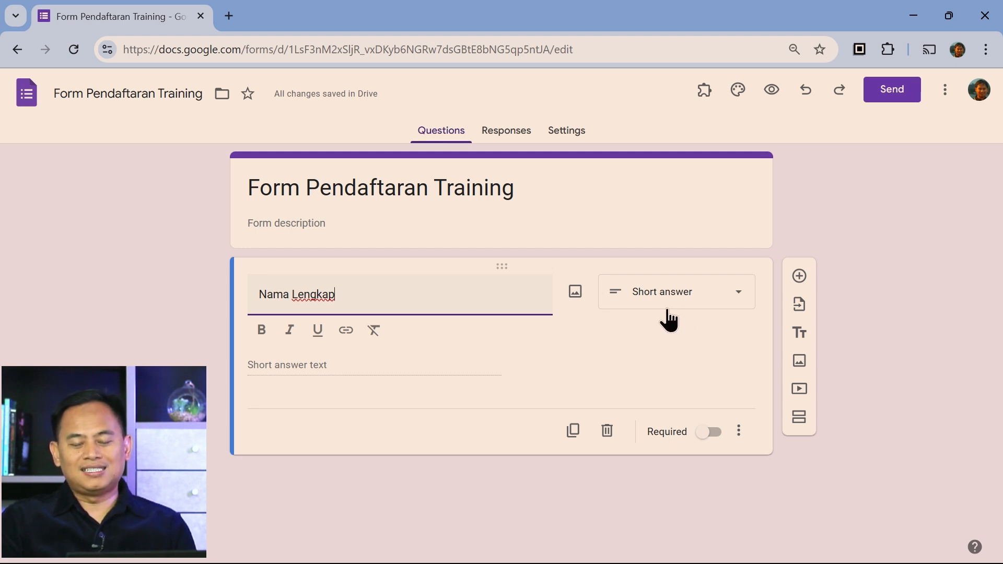
left_click(739, 302)
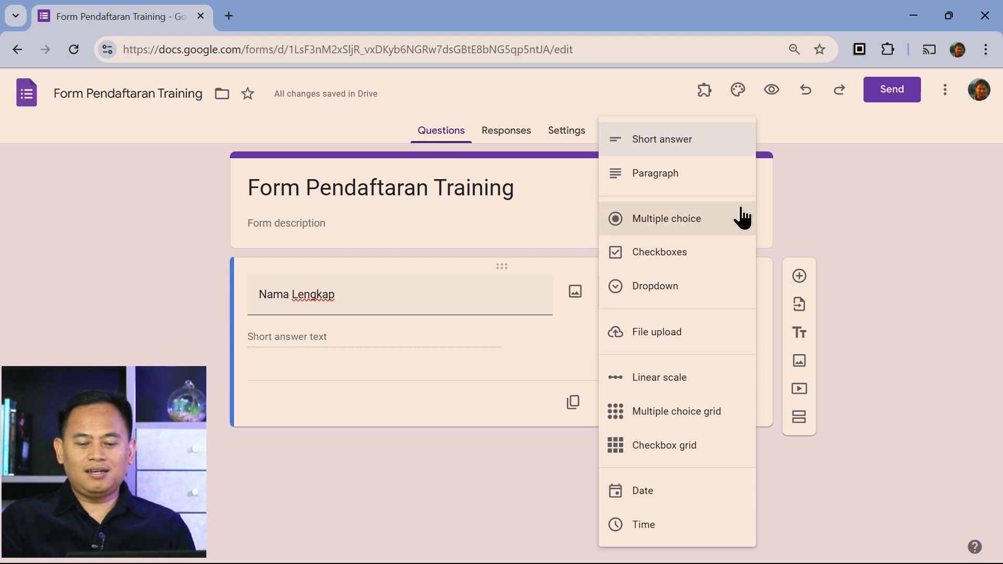
left_click(715, 148)
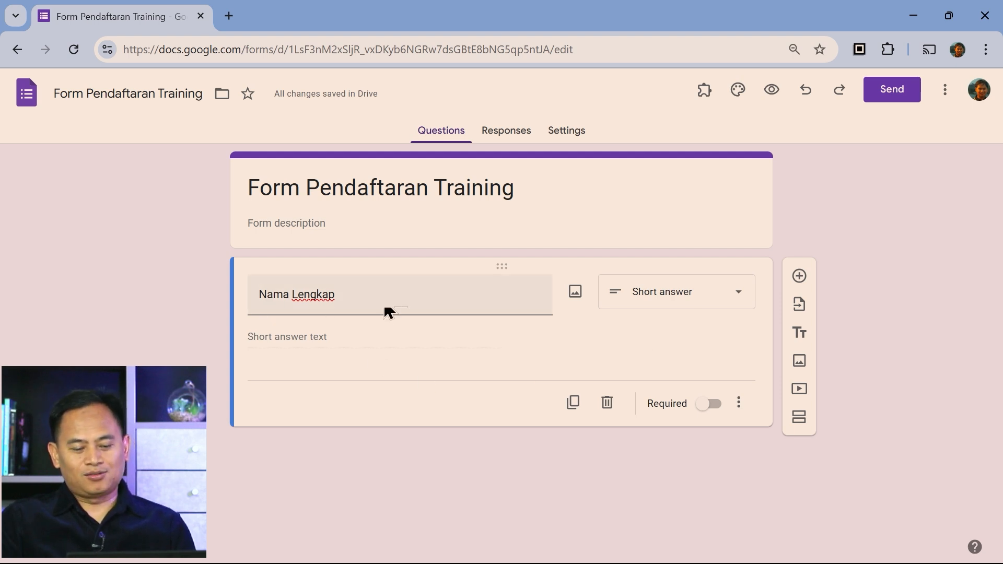
Add a multiple-choice 'Jenis Kelamin' question with options Pria and Wanita, then a blank question after it
left_click(799, 277)
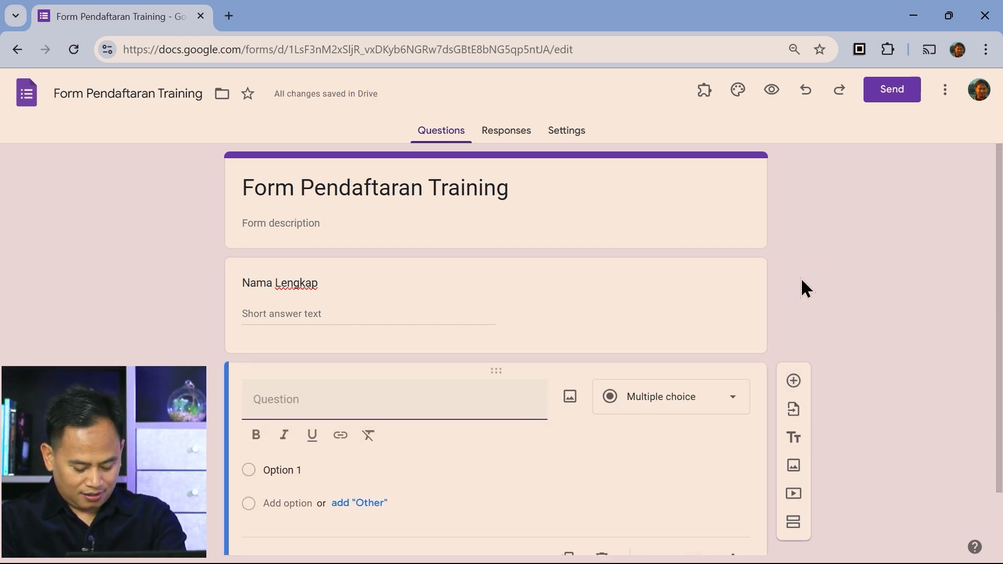
type("Jeni")
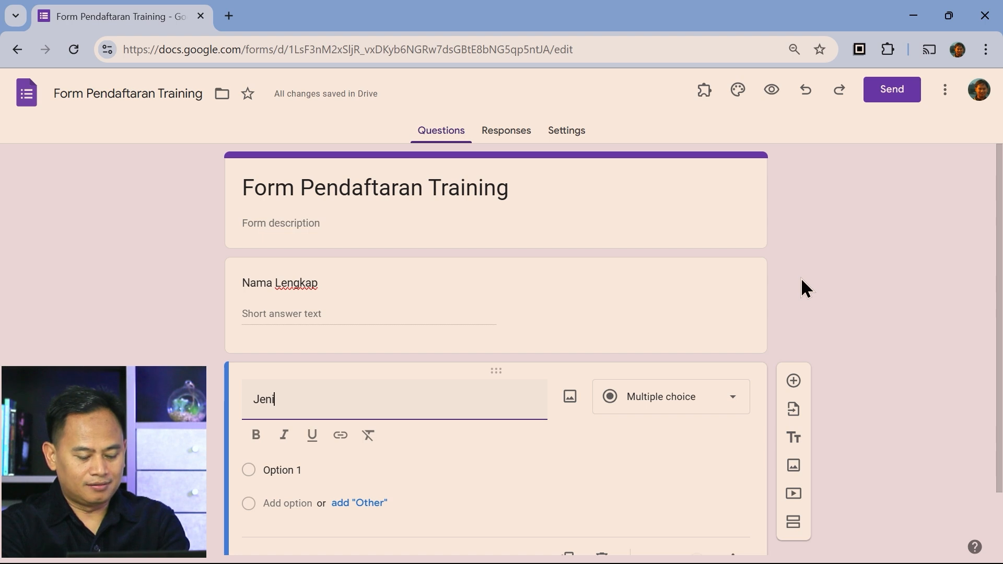
type("s Kelam")
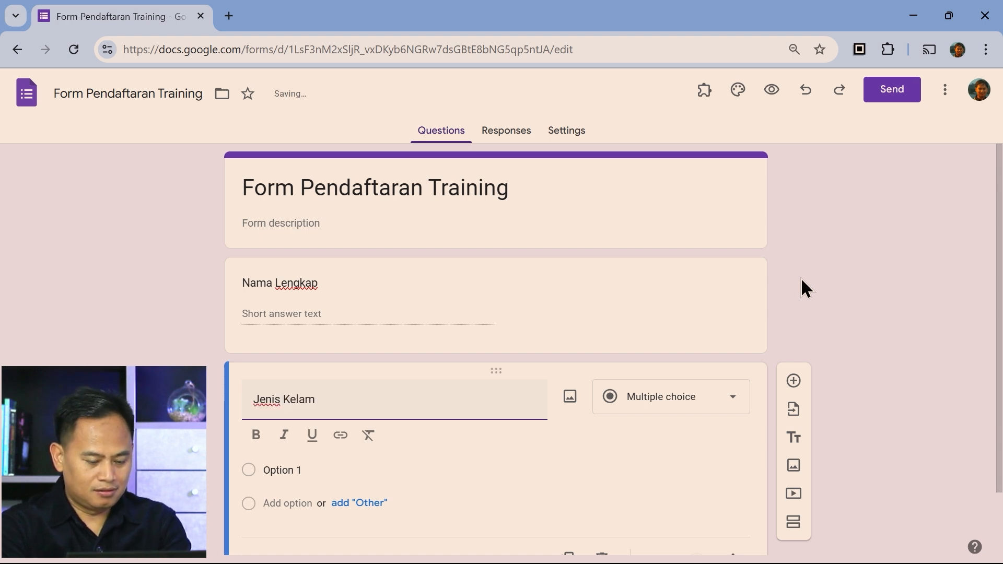
type("in")
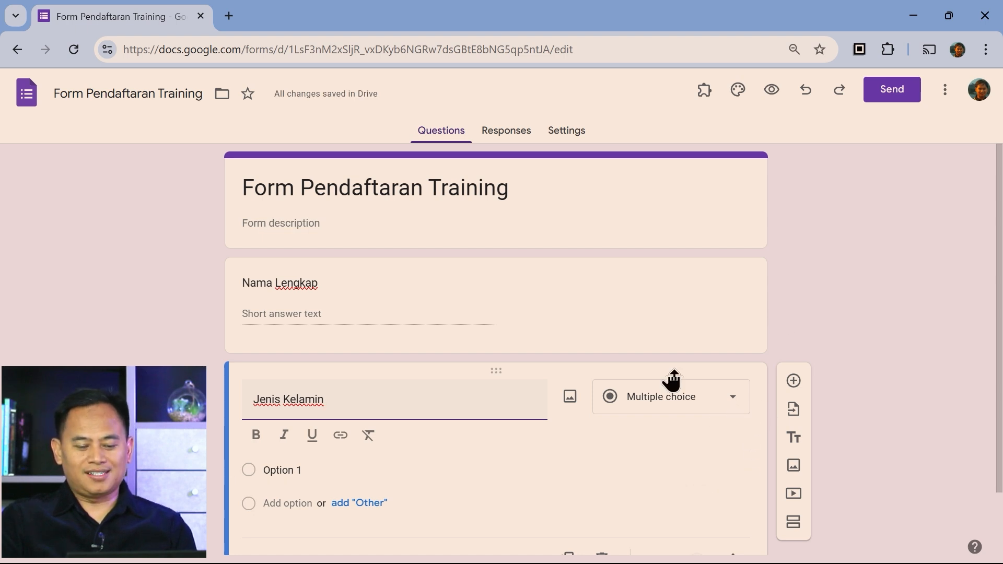
left_click(340, 470)
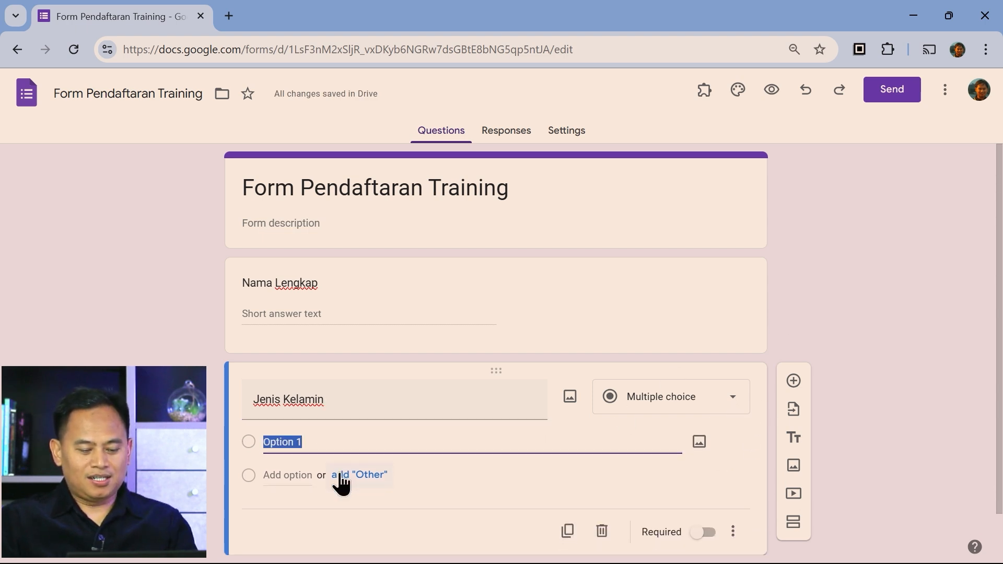
type("Pria")
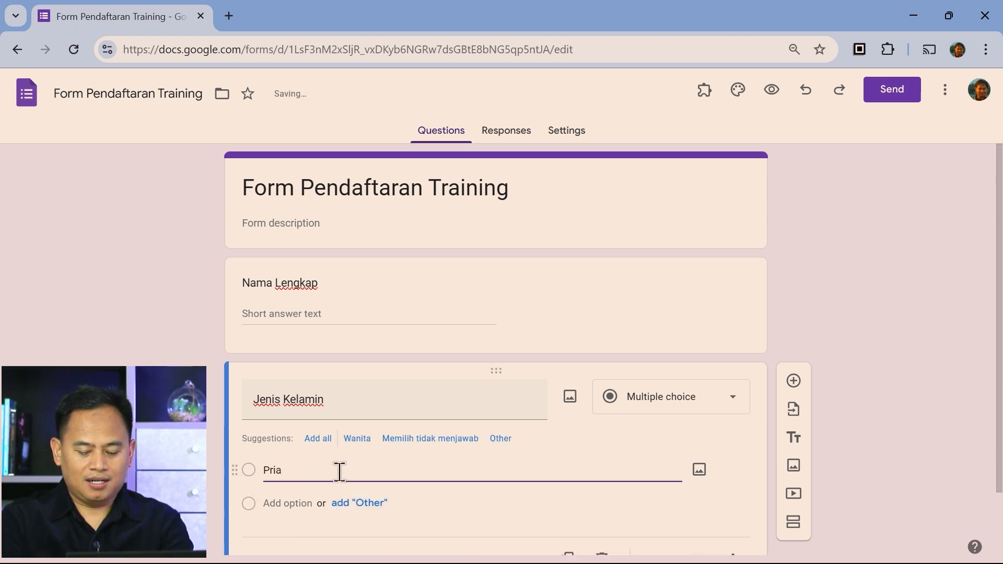
key("Return")
type("Wanita")
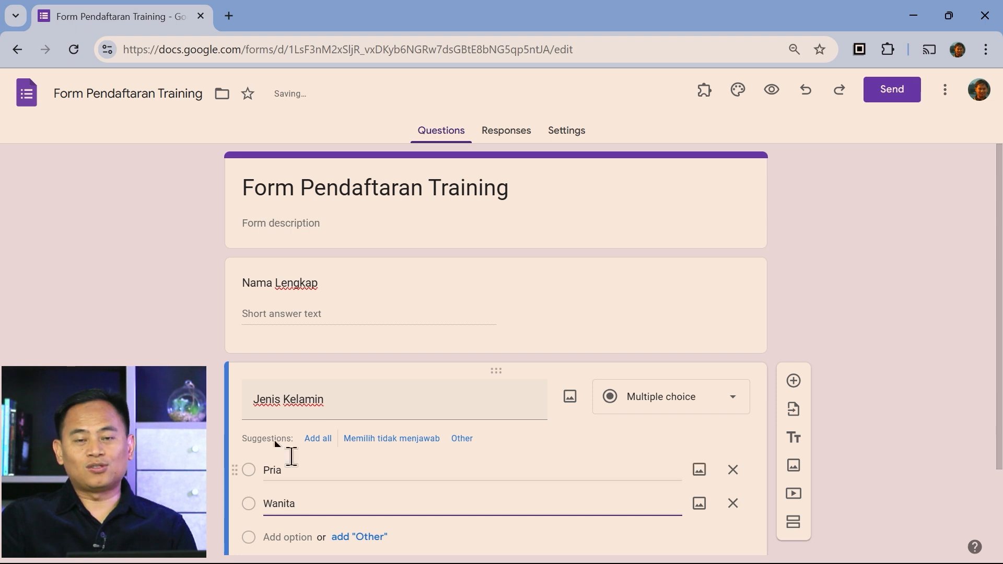
scroll(901, 303, "down", 1)
scroll(897, 301, "down", 1)
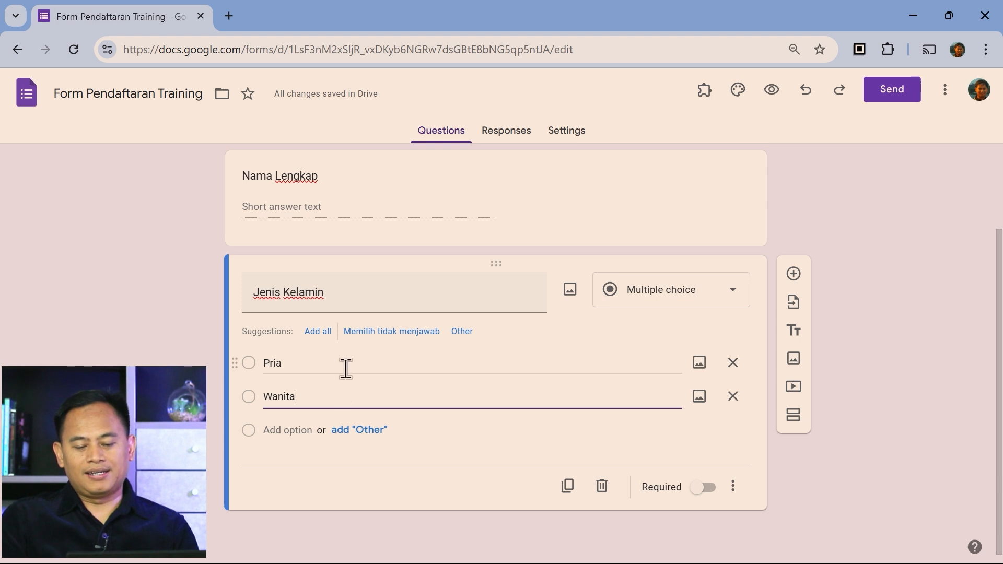
left_click(794, 275)
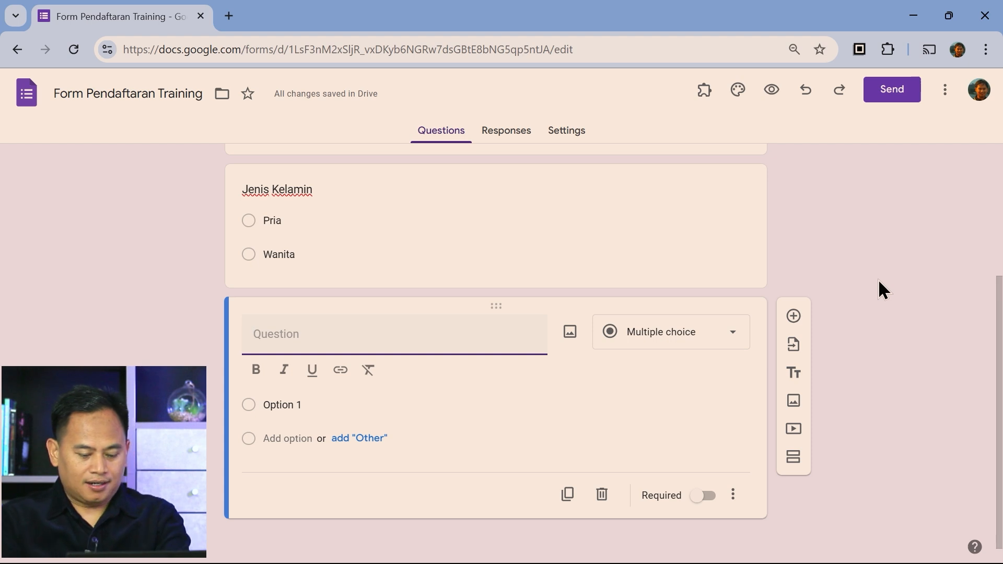
Title the third question 'Tanggal Lahir' as a Date question and add a fourth question
type("Tanal")
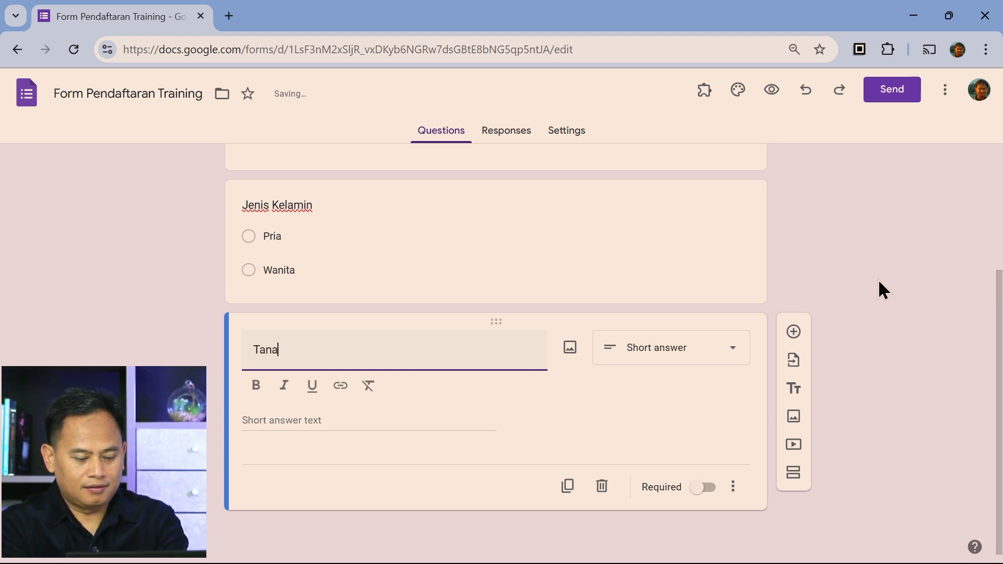
key("BackSpace")
key("BackSpace")
key("BackSpace")
type("ggal Lahir")
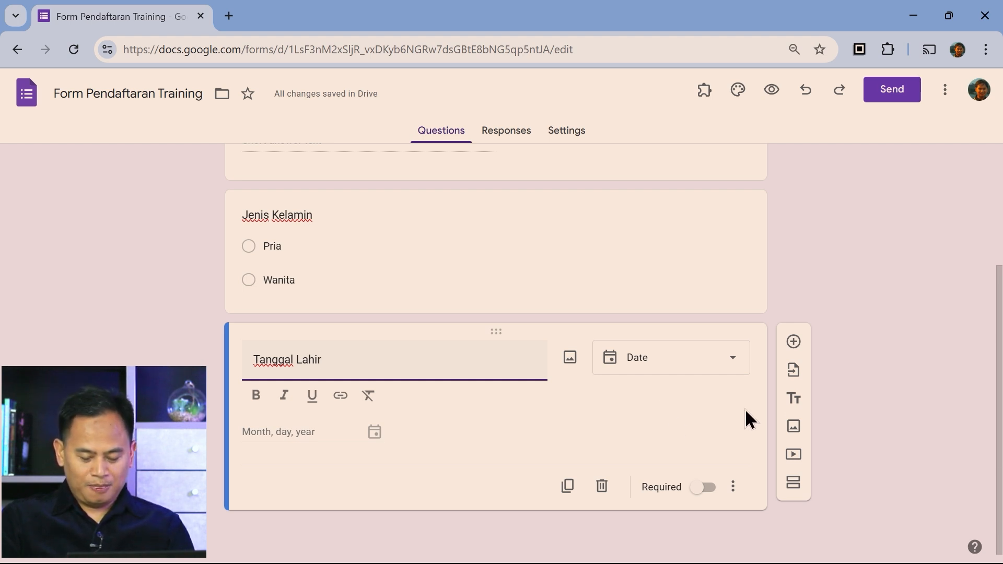
left_click(792, 342)
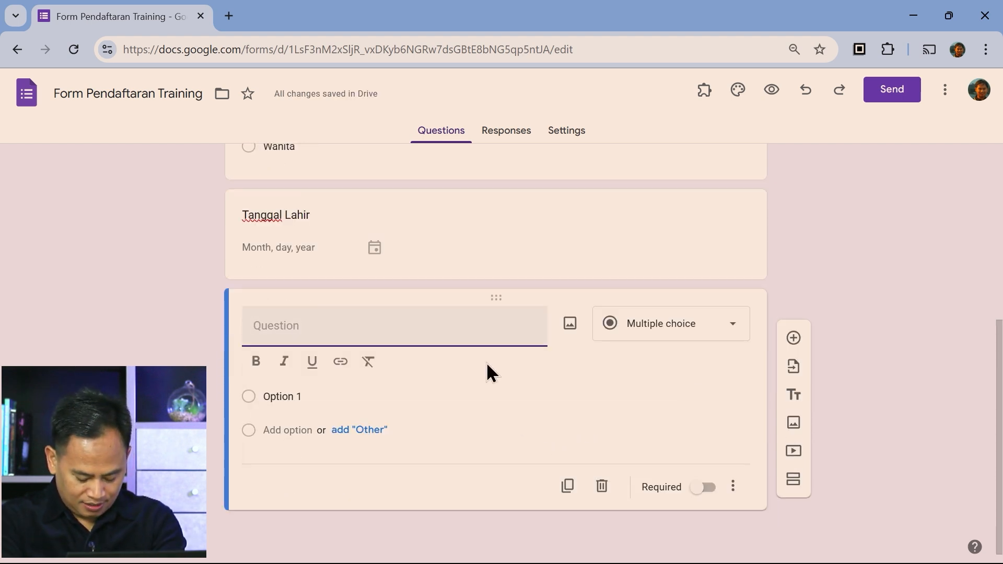
Create short-answer questions titled Perusahaan, Email and No Handphone in sequence
type("Per")
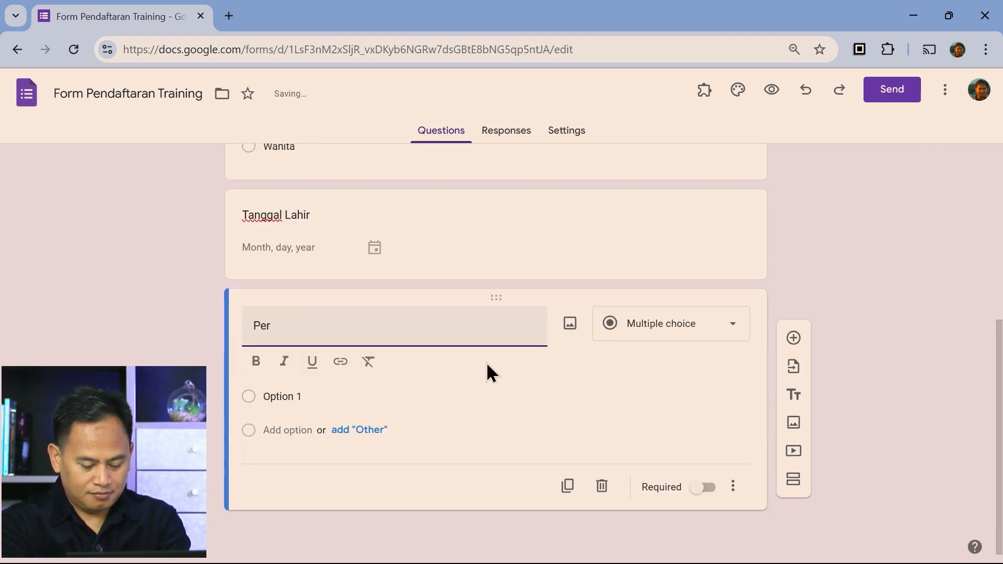
type("usahaan")
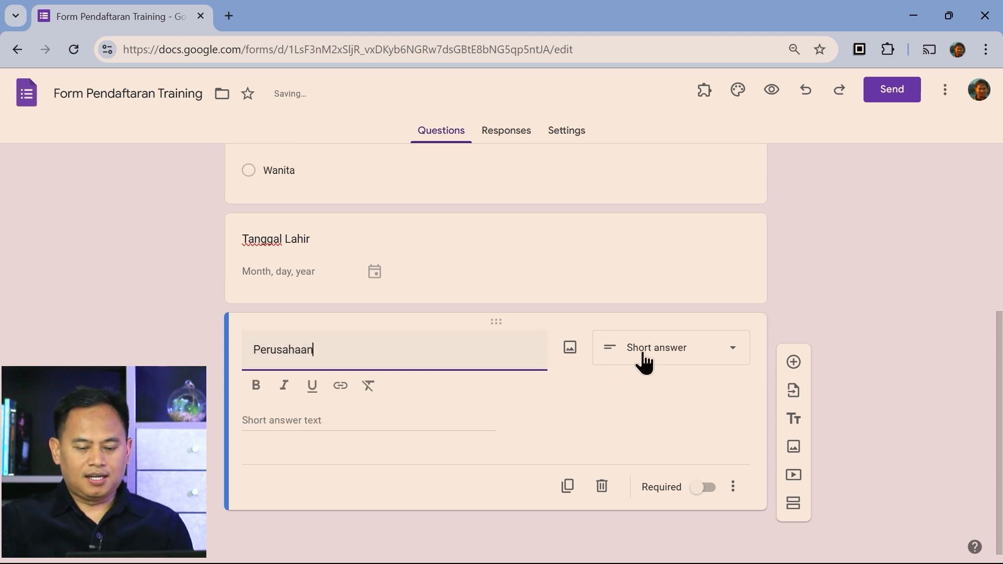
left_click(793, 364)
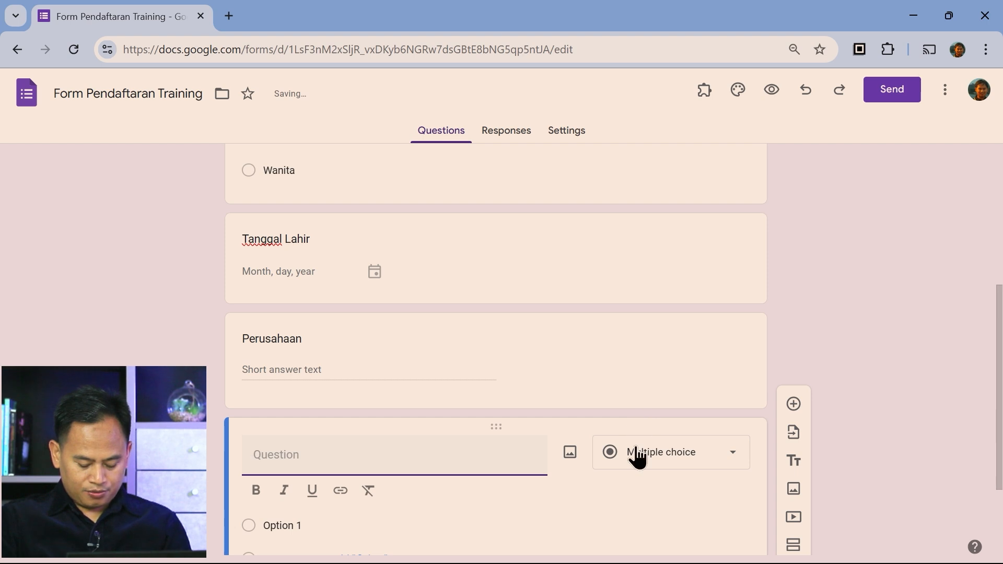
type("Email")
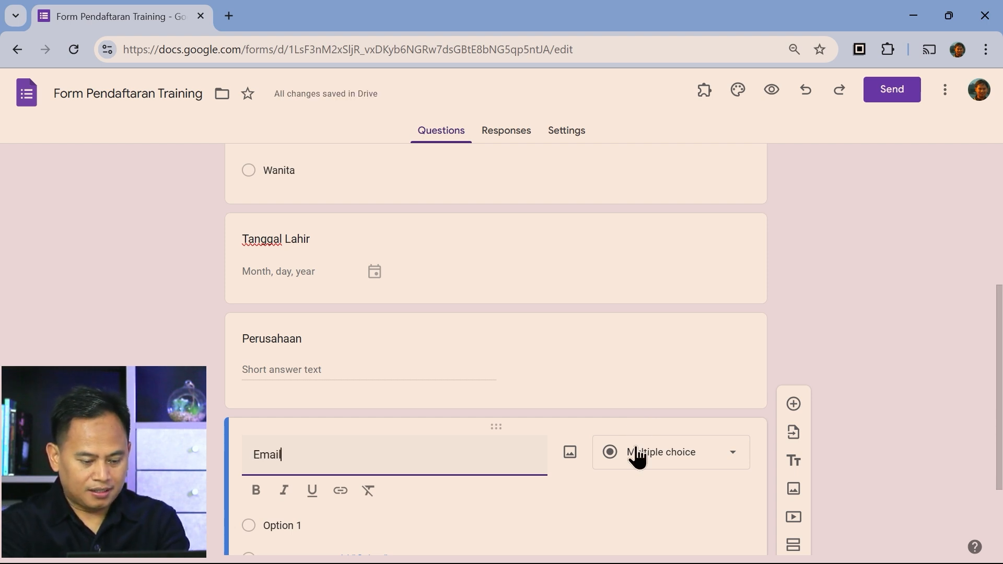
left_click(607, 505)
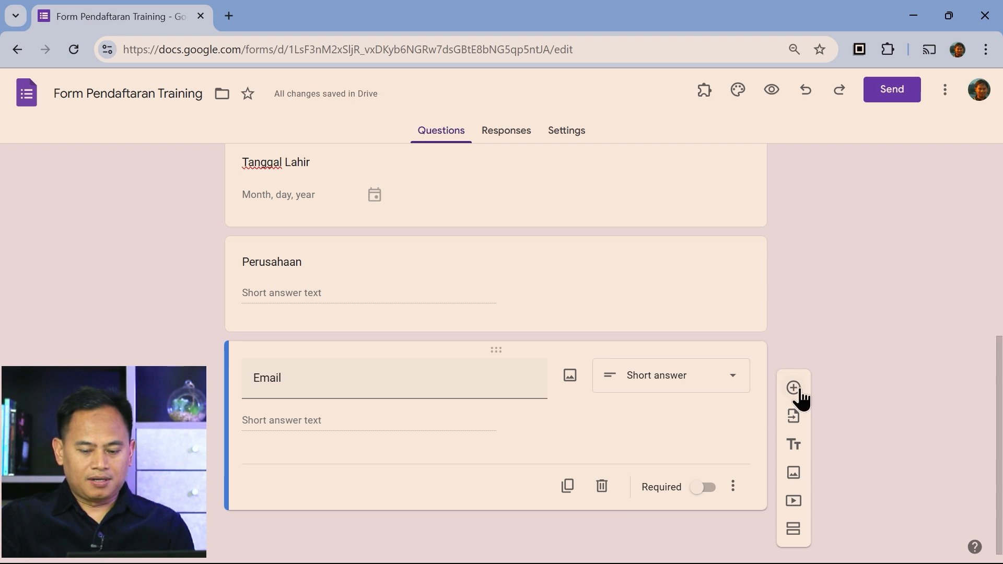
left_click(793, 396)
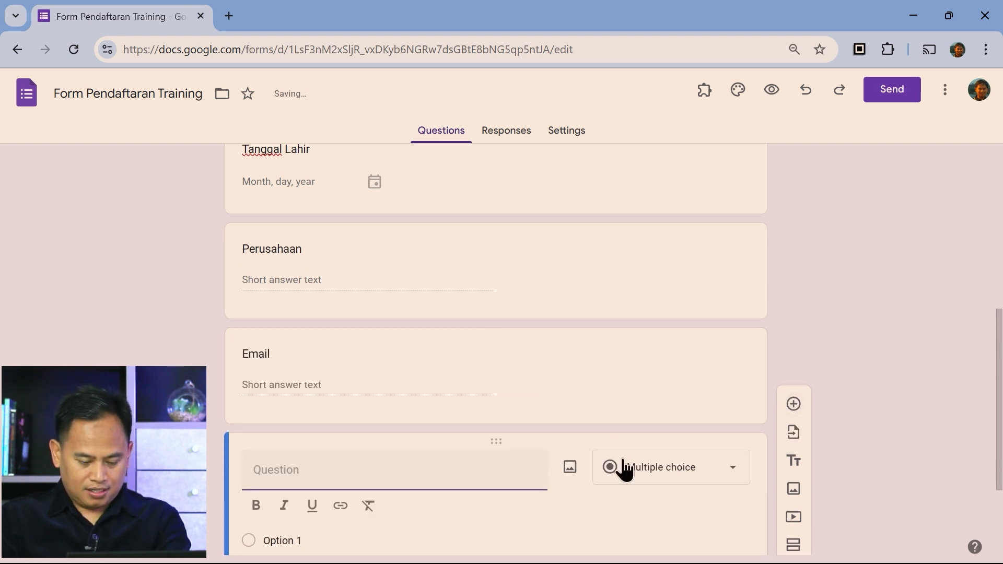
type("No Ha")
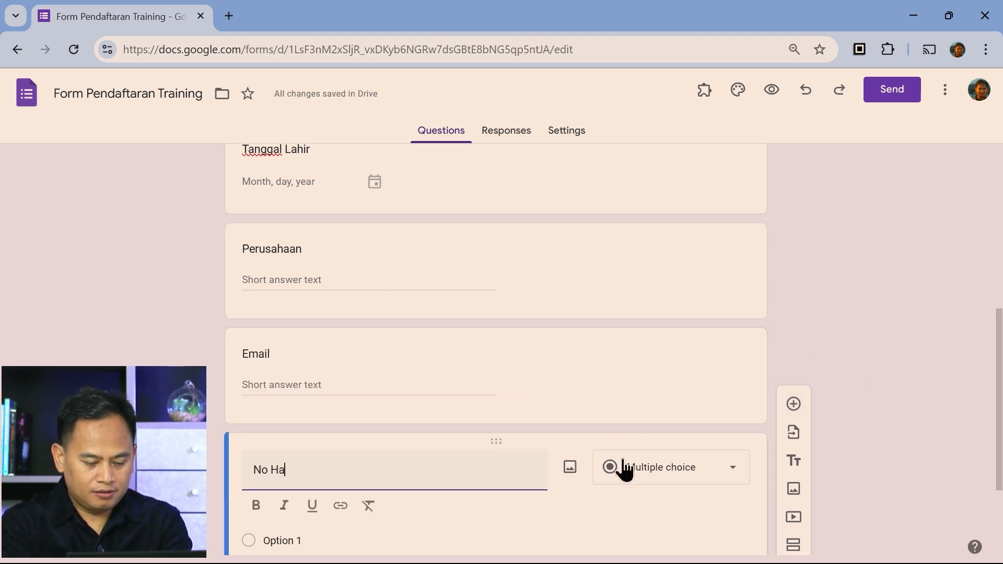
type("ndph")
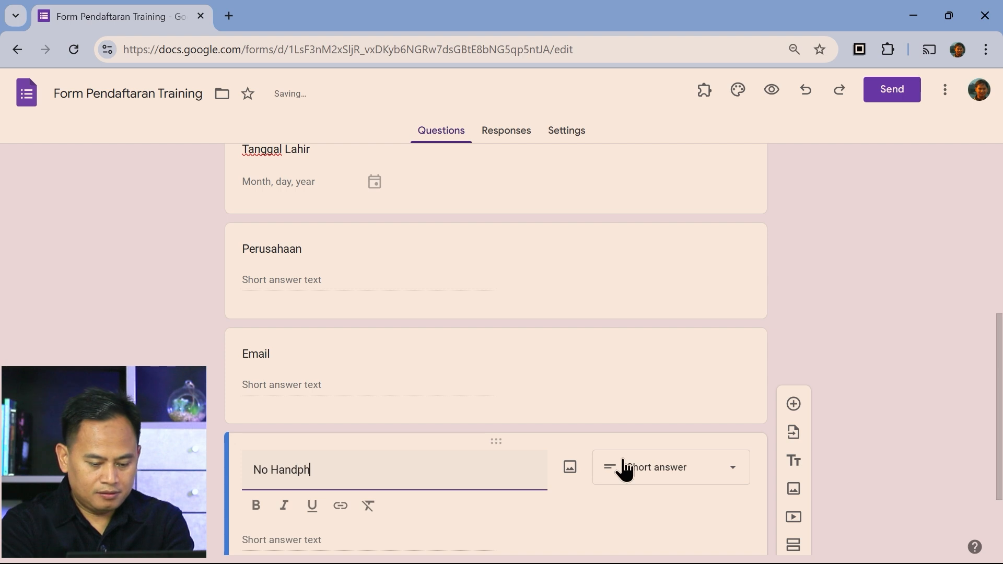
type("one")
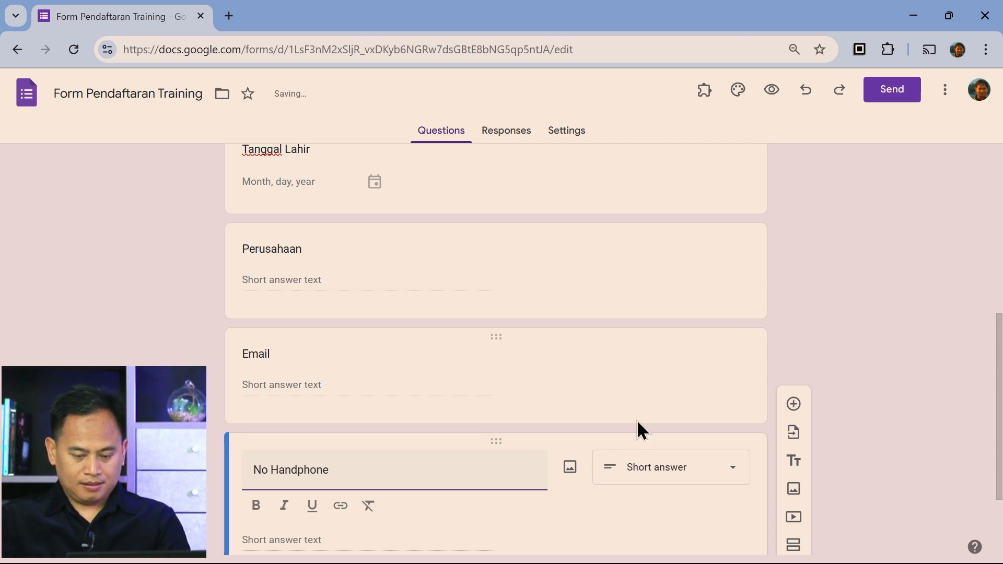
scroll(638, 419, "down", 2)
Add a new question titled 'Training yang Ingin Diikuti' below No Handphone
left_click(794, 331)
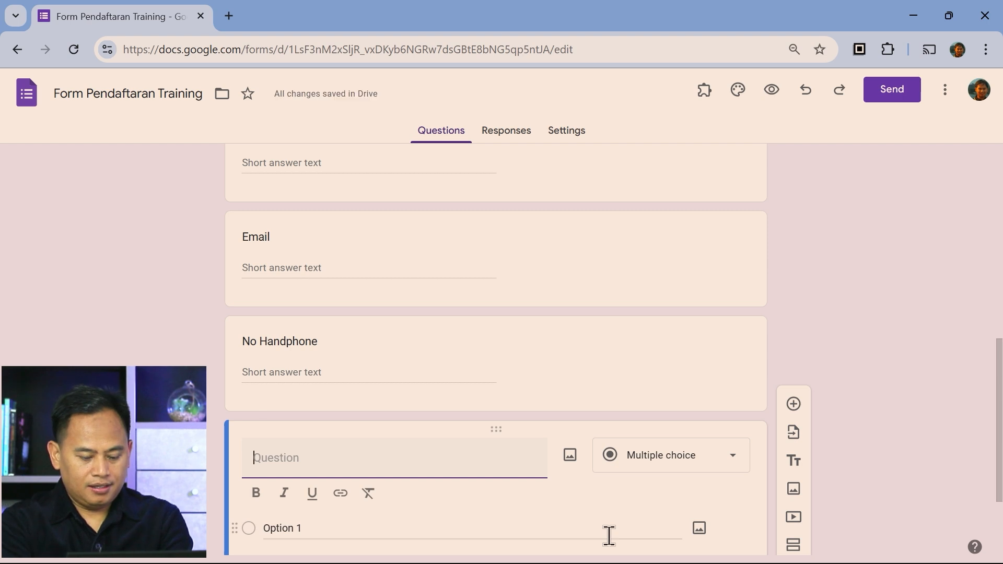
type("Training ")
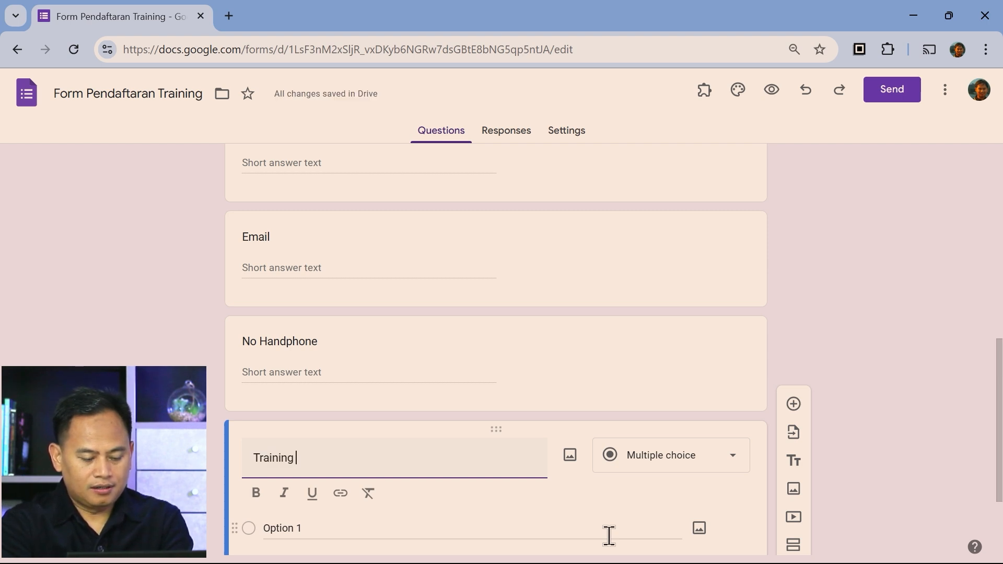
type("yang ")
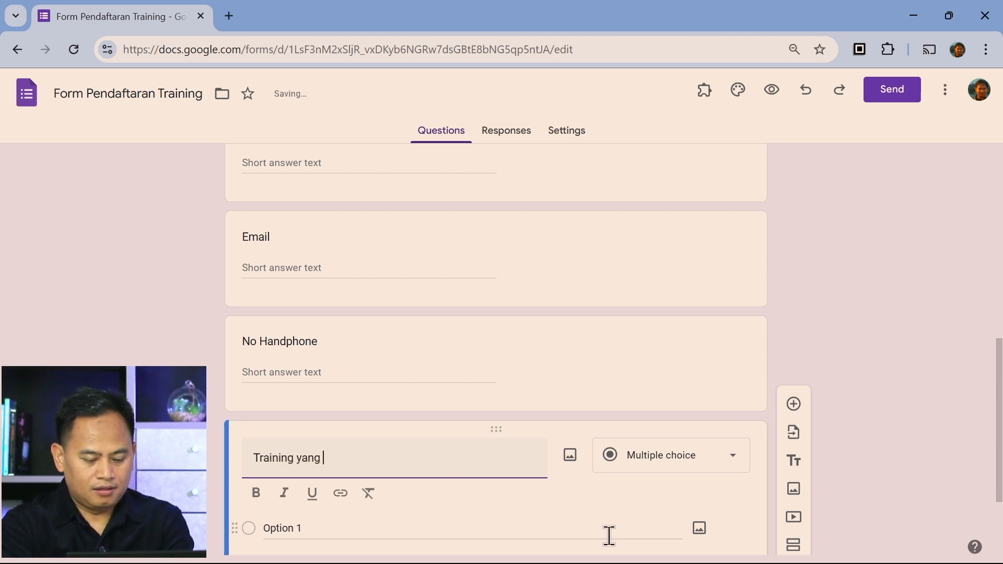
type("Ingin Diikuti")
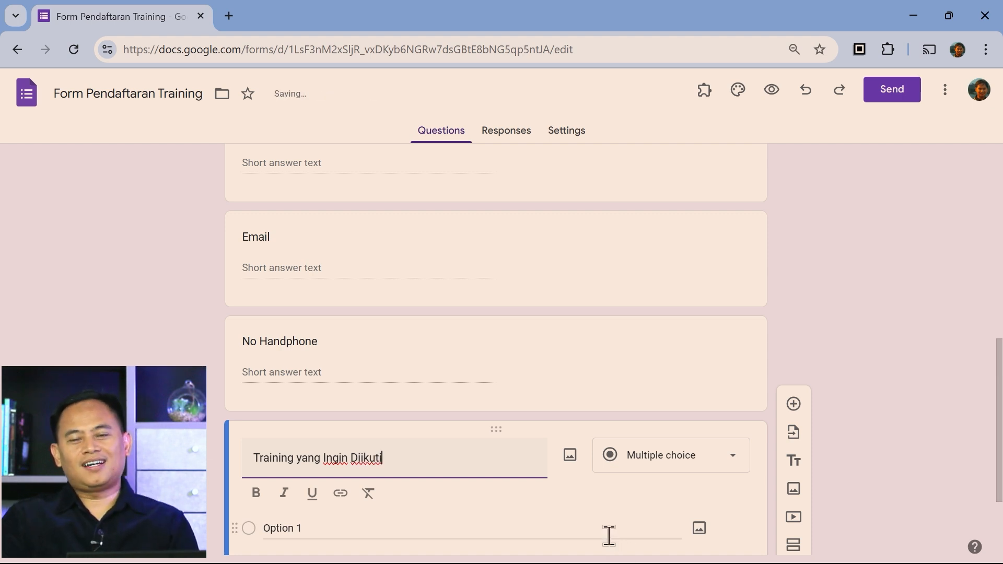
scroll(555, 506, "down", 3)
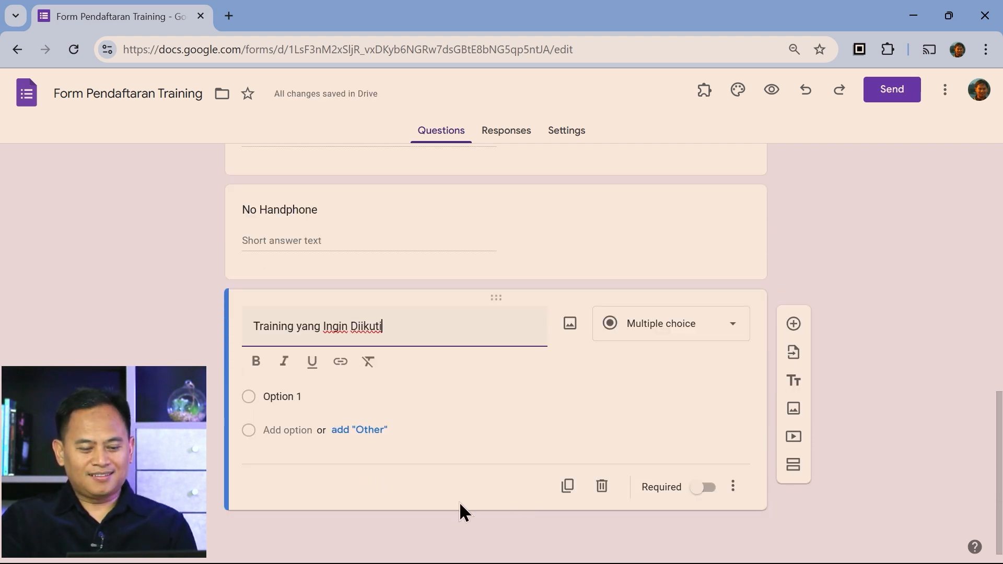
List the options Smart Presentation, Smart Communication, Training for Trainers, Mind Map and Speed Reading
left_click(289, 397)
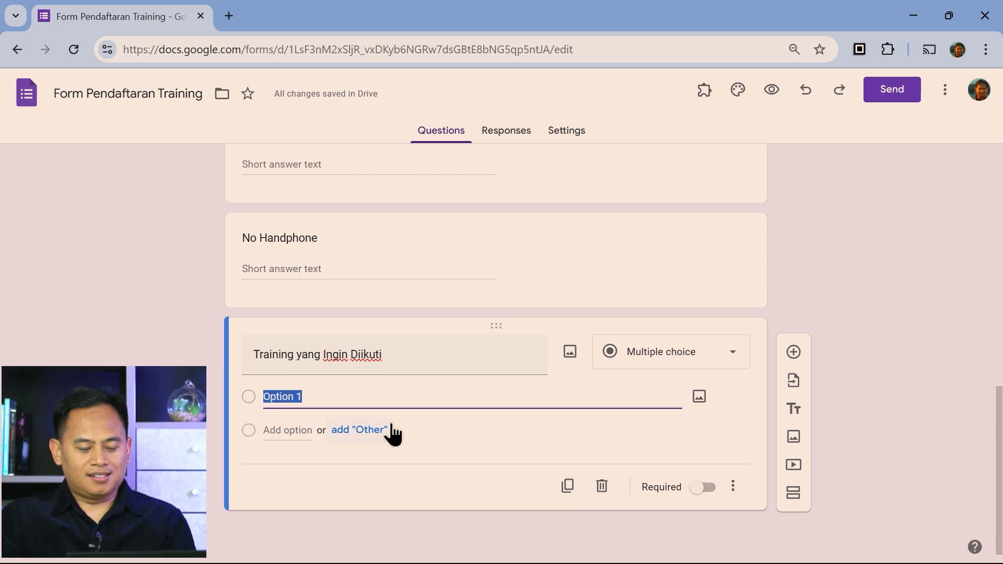
type("Sm")
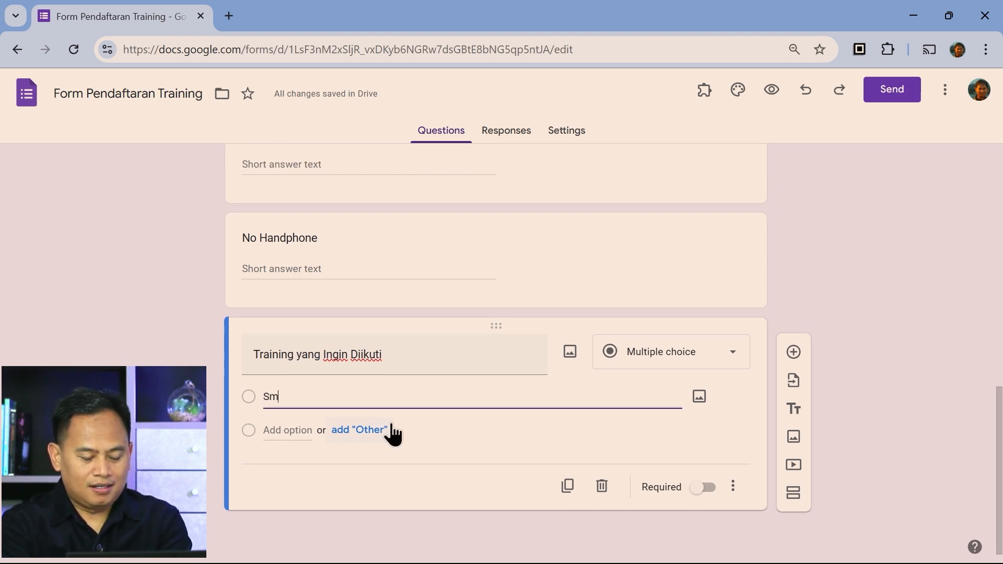
type("art Prese")
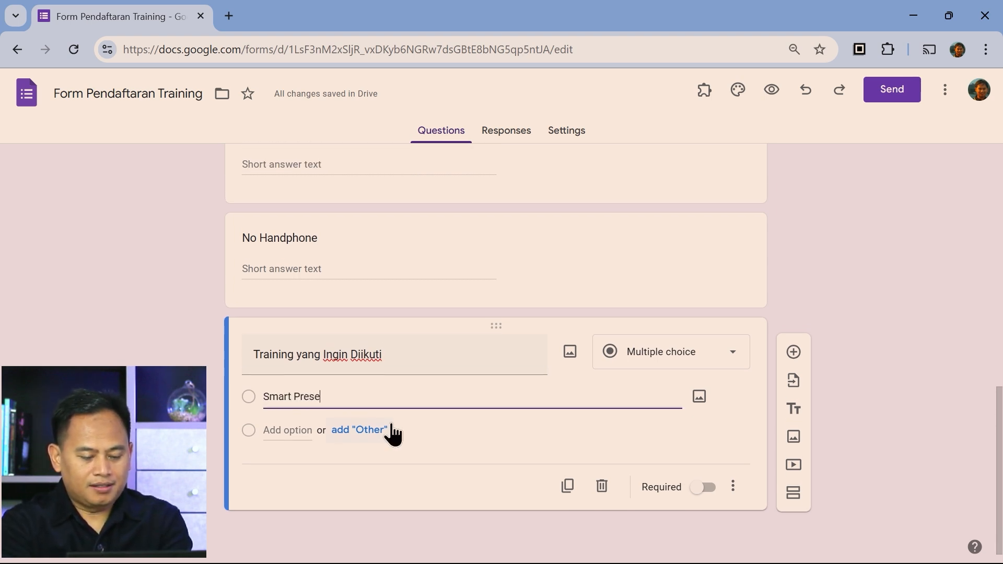
type("ntation")
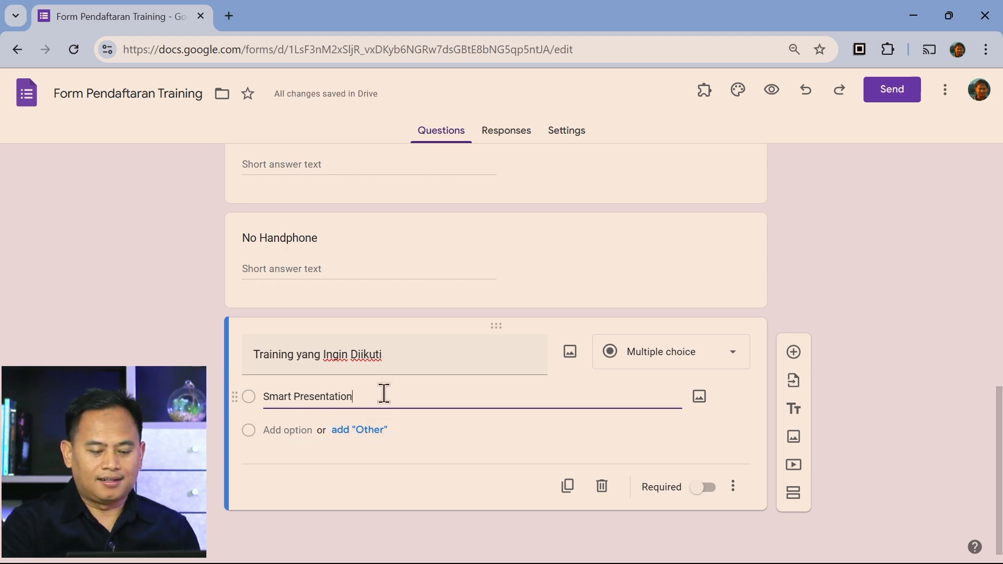
key("Return")
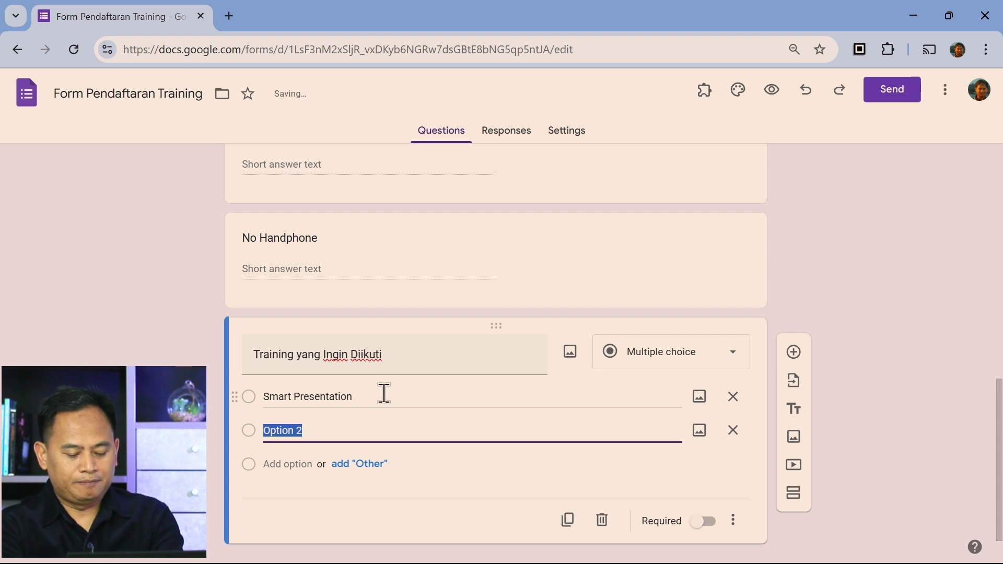
type("Smart C")
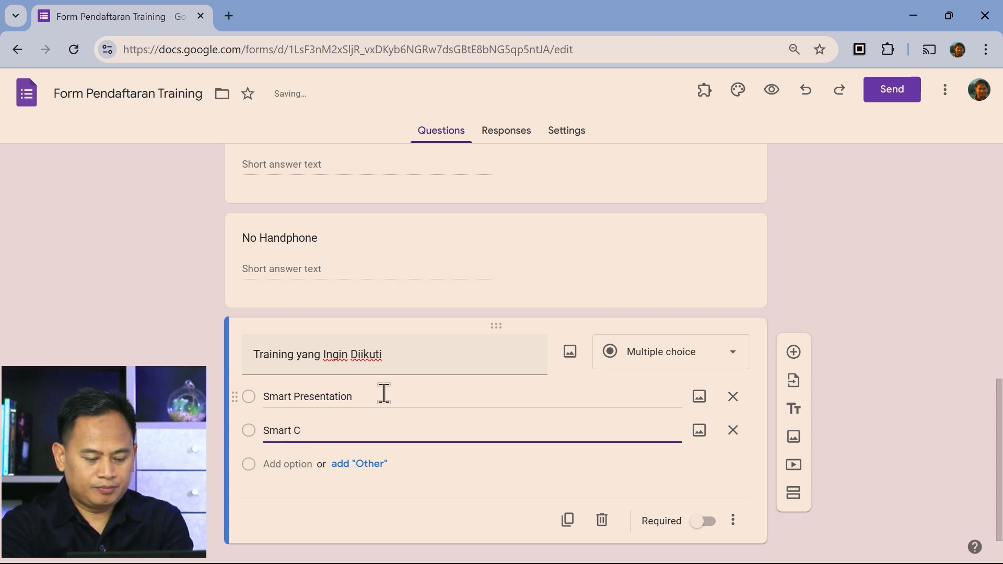
type("ommunication")
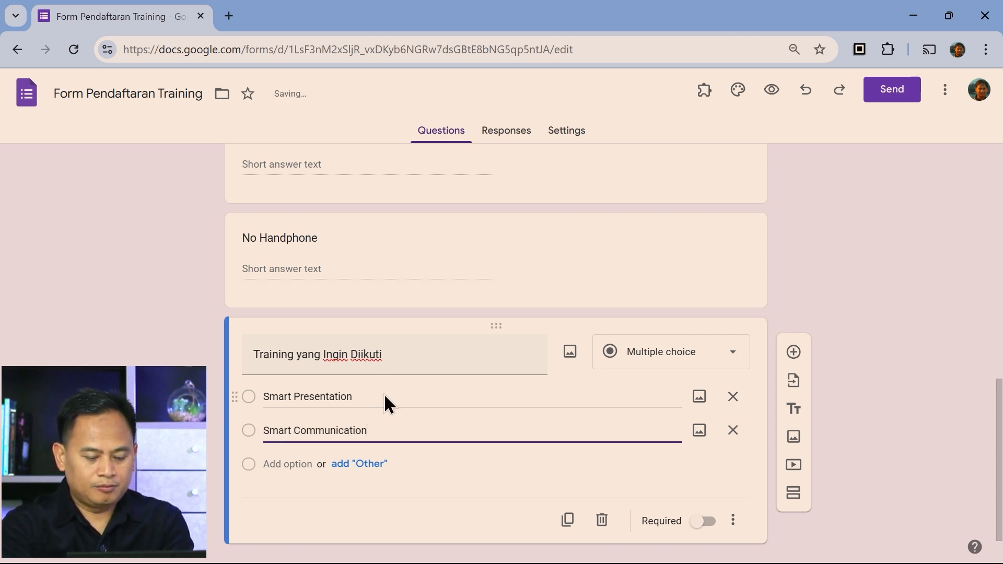
key("Return")
type("Tria")
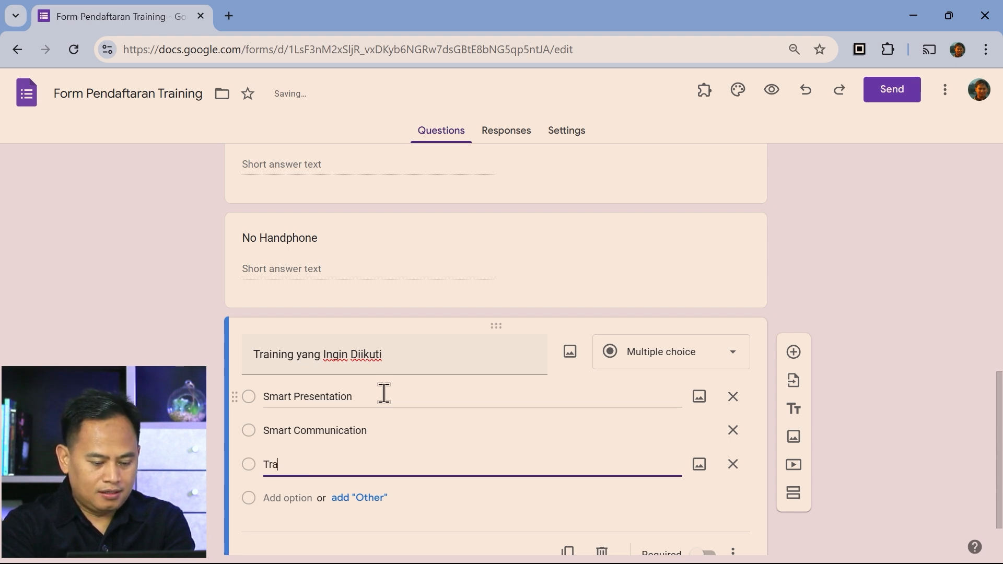
type("ning for T")
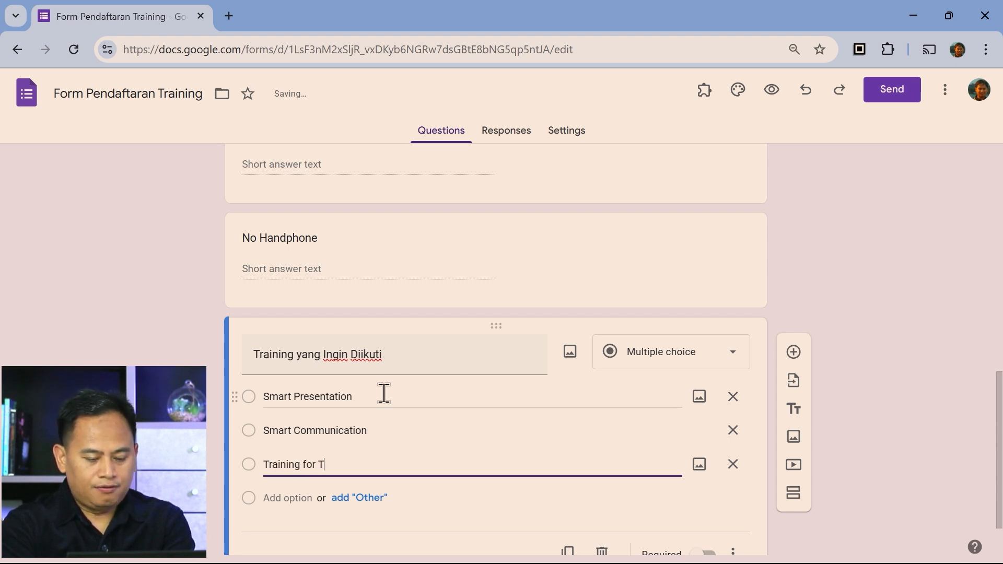
type("rainers")
key("Return")
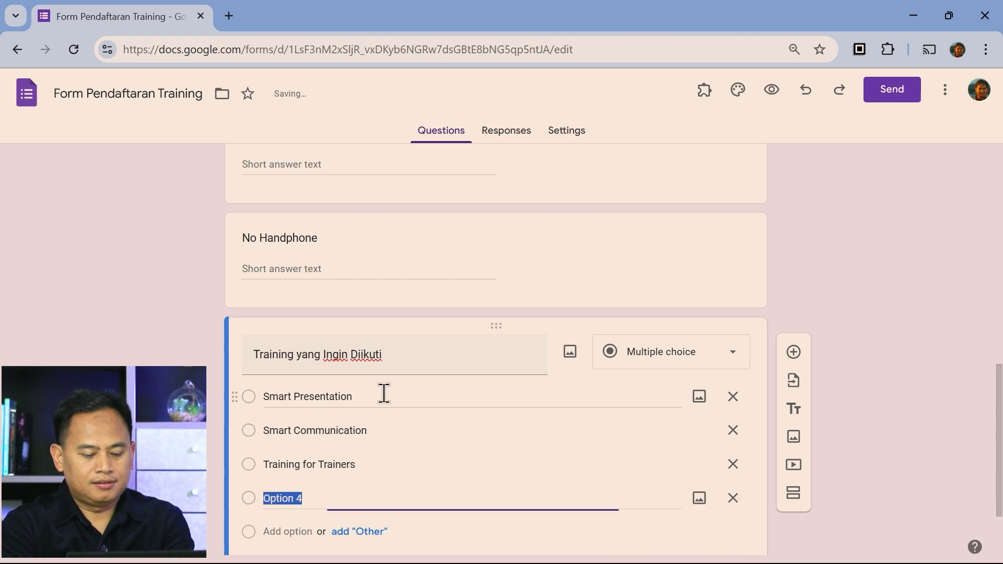
type("Mind Map")
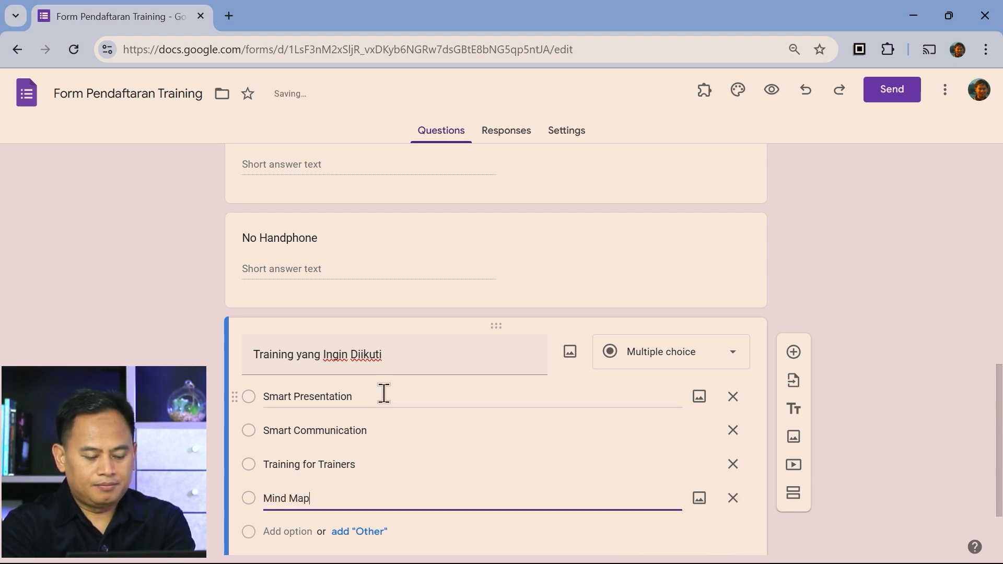
key("Return")
type("Speed")
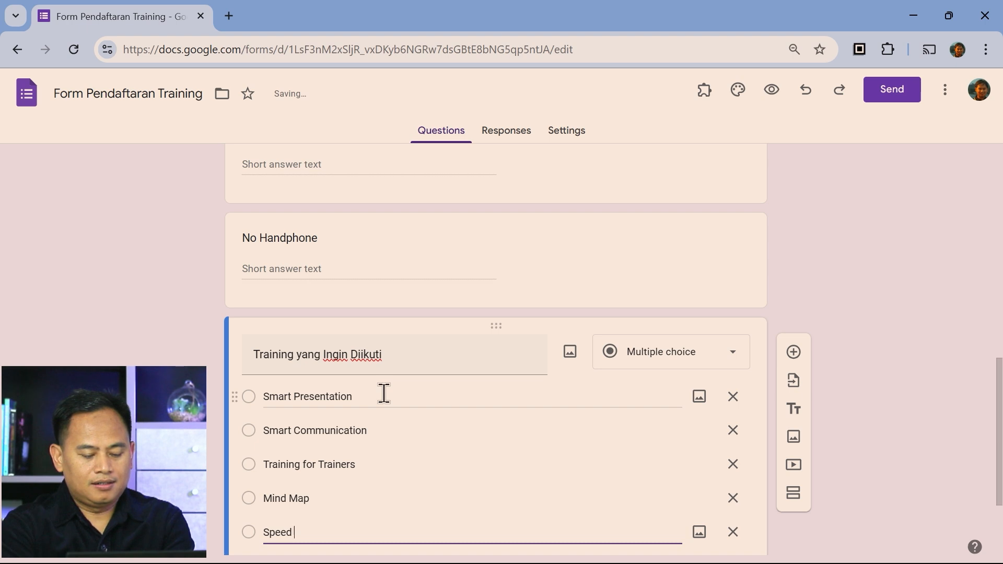
type(" Reading")
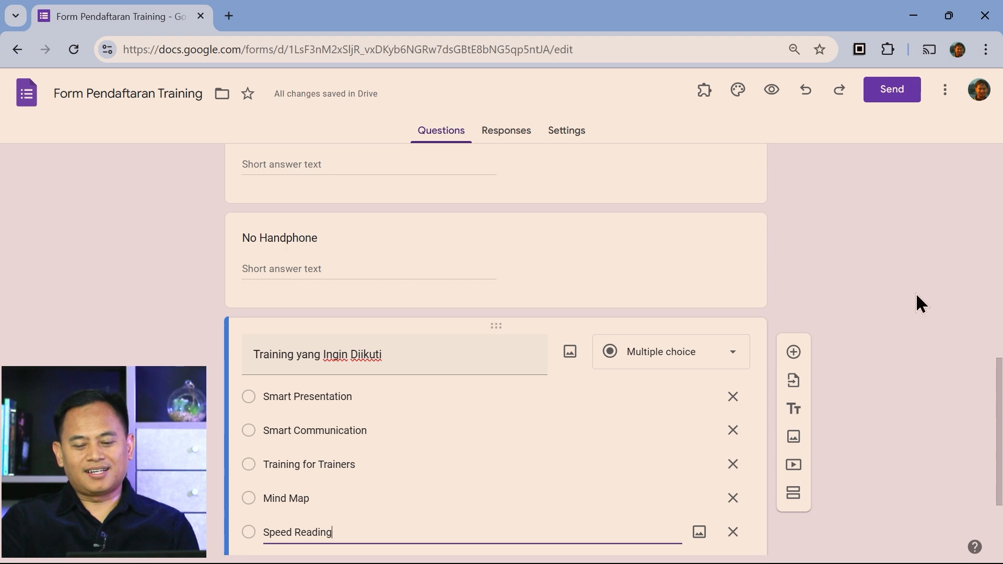
scroll(918, 297, "down", 3)
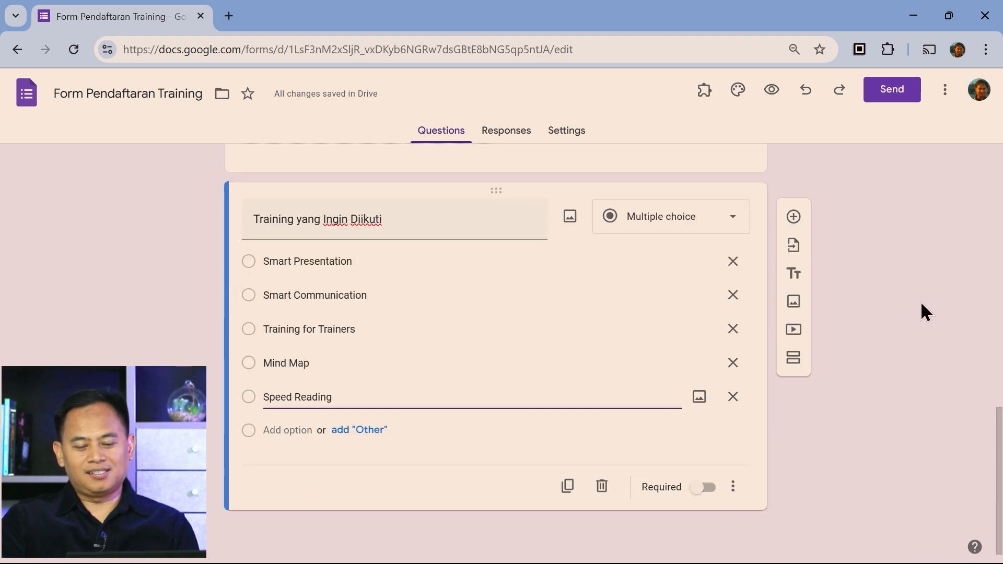
Add a Paragraph question titled 'Alasan Memilih Training' after the training choice question
left_click(799, 223)
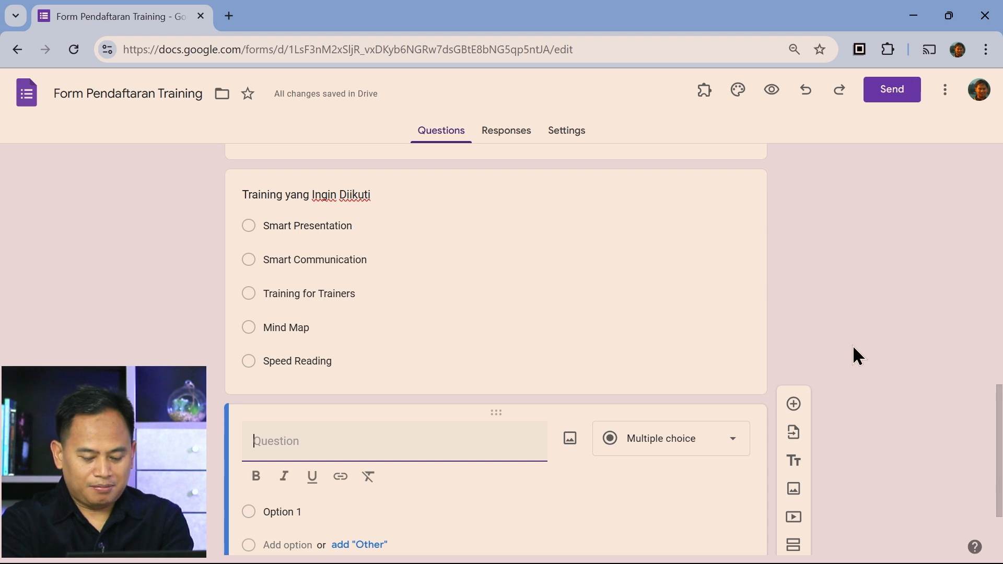
type("Alasa")
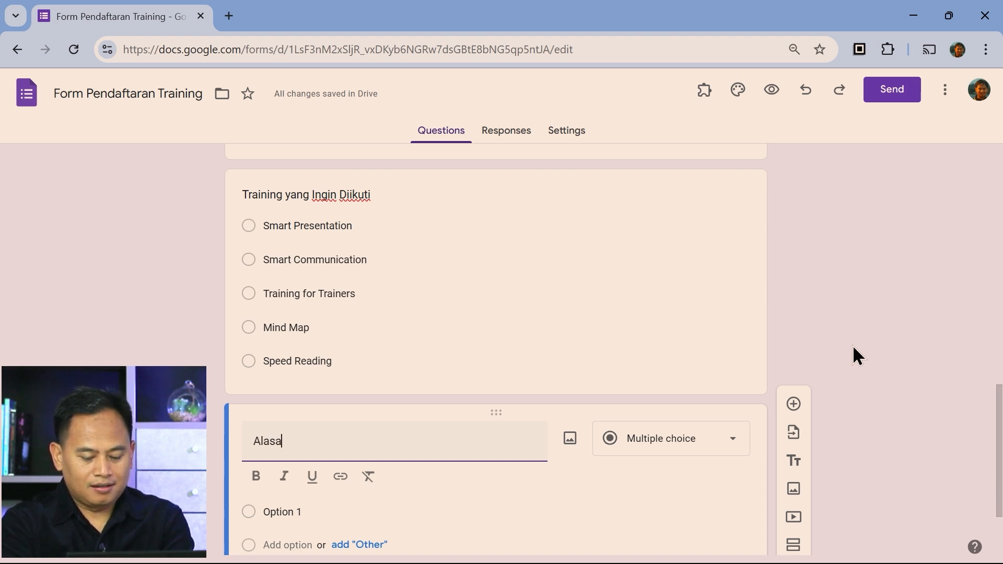
type("n Memilih ")
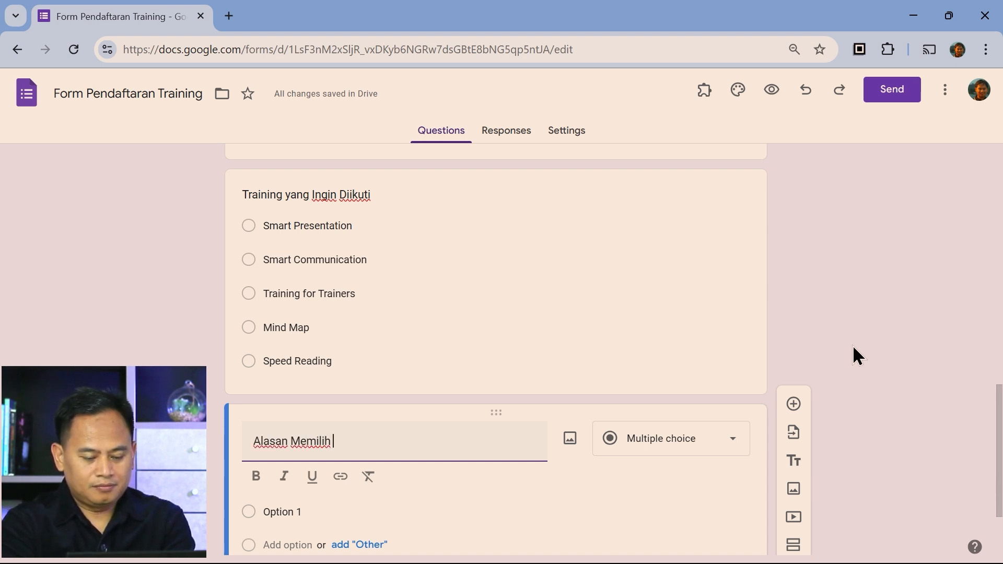
type("ra")
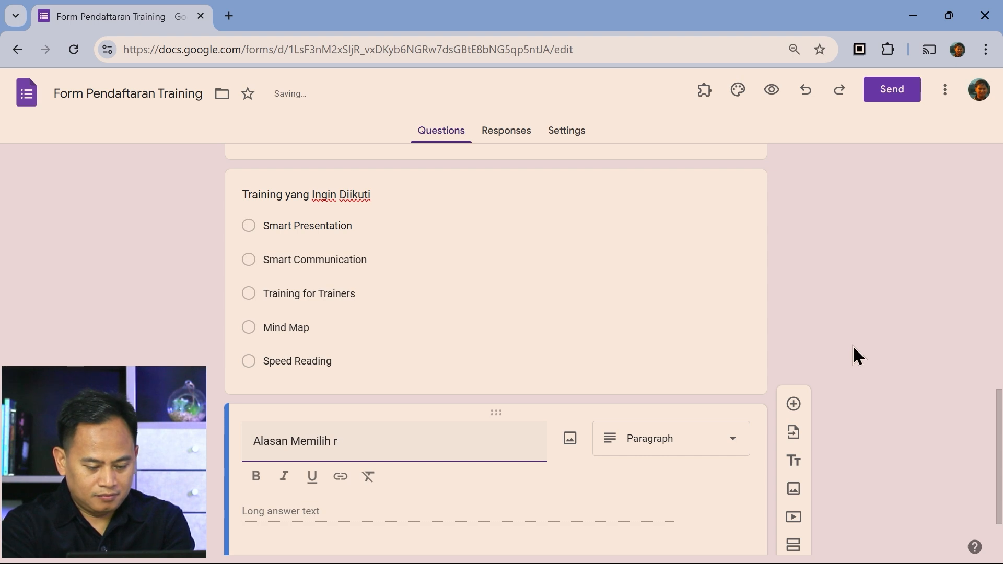
key("BackSpace")
type("Training")
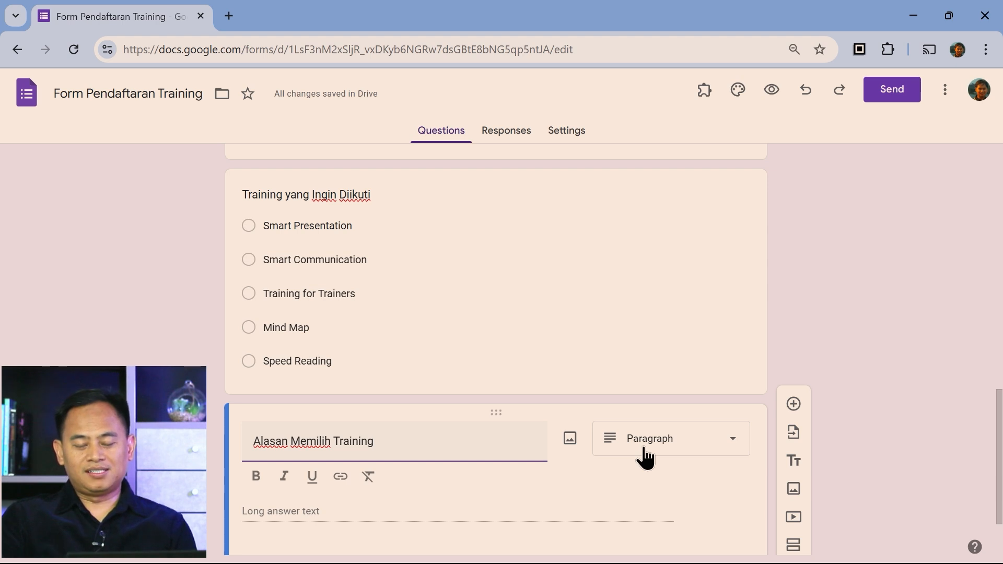
left_click(671, 451)
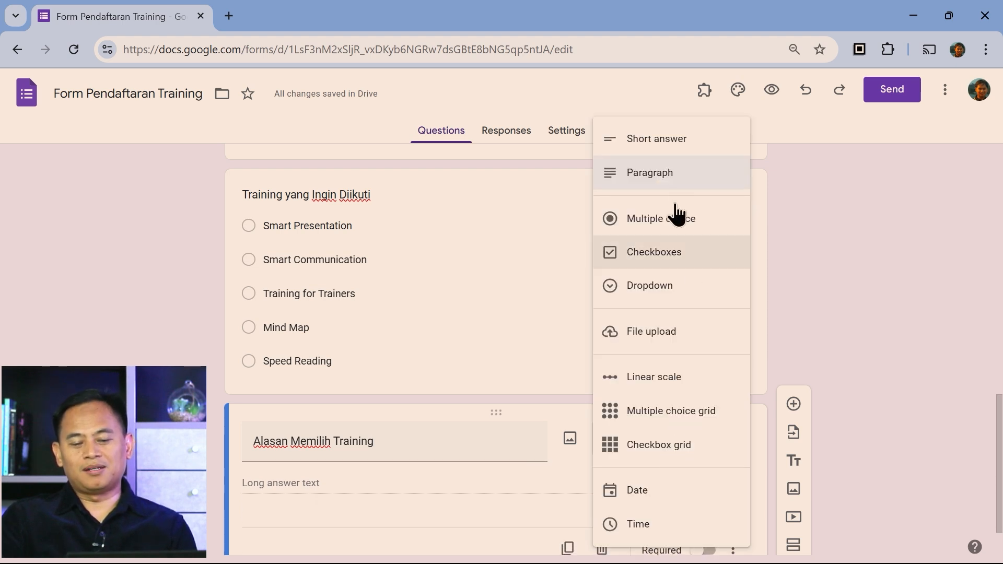
left_click(659, 174)
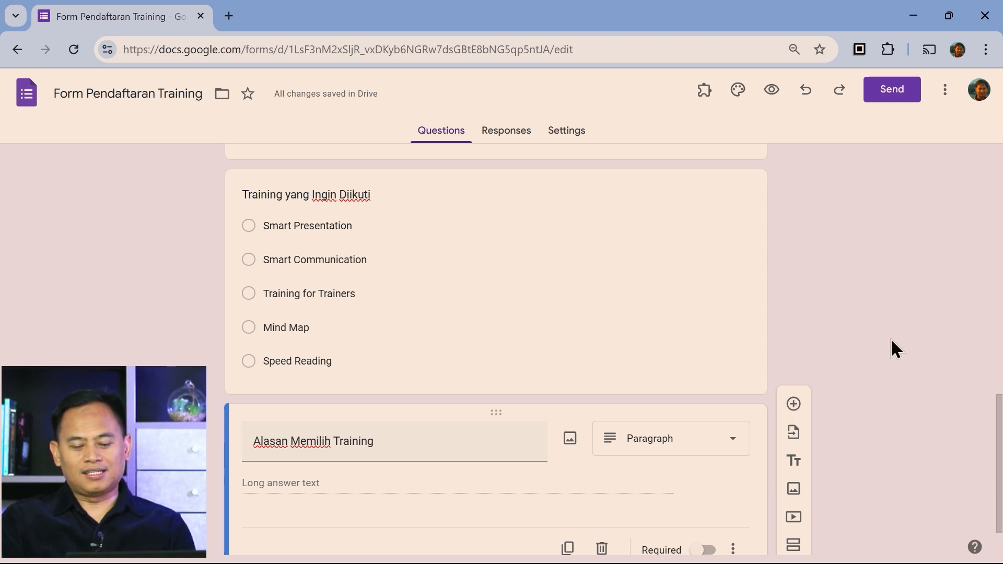
scroll(894, 349, "down", 2)
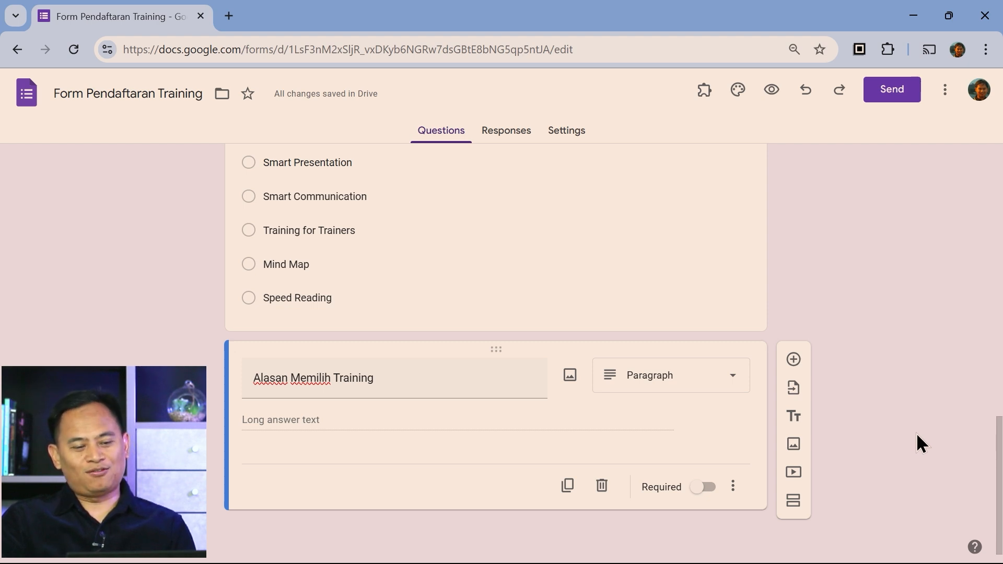
Preview Form Pendaftaran Training as a respondent from the header's eye icon
scroll(917, 435, "up", 20)
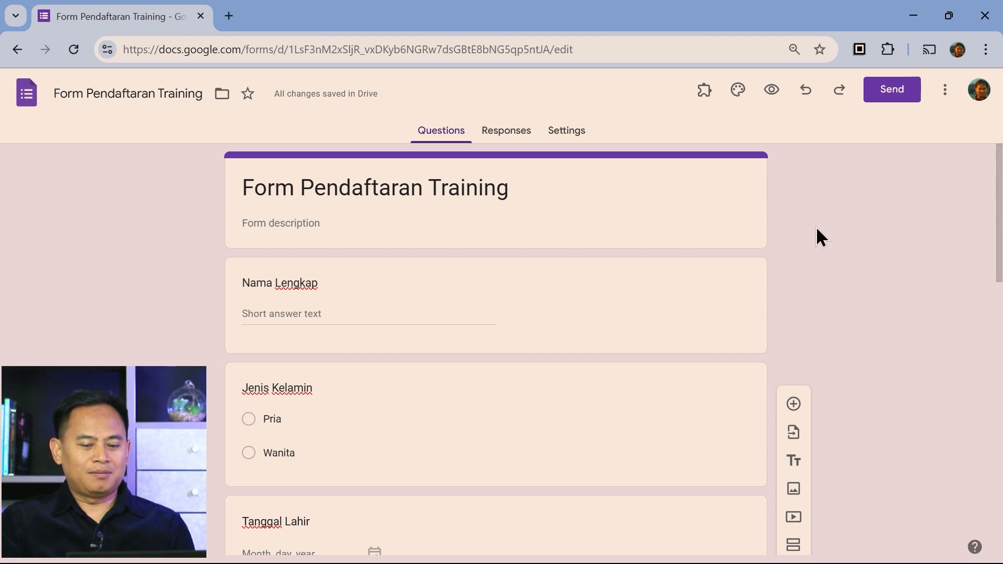
left_click(782, 99)
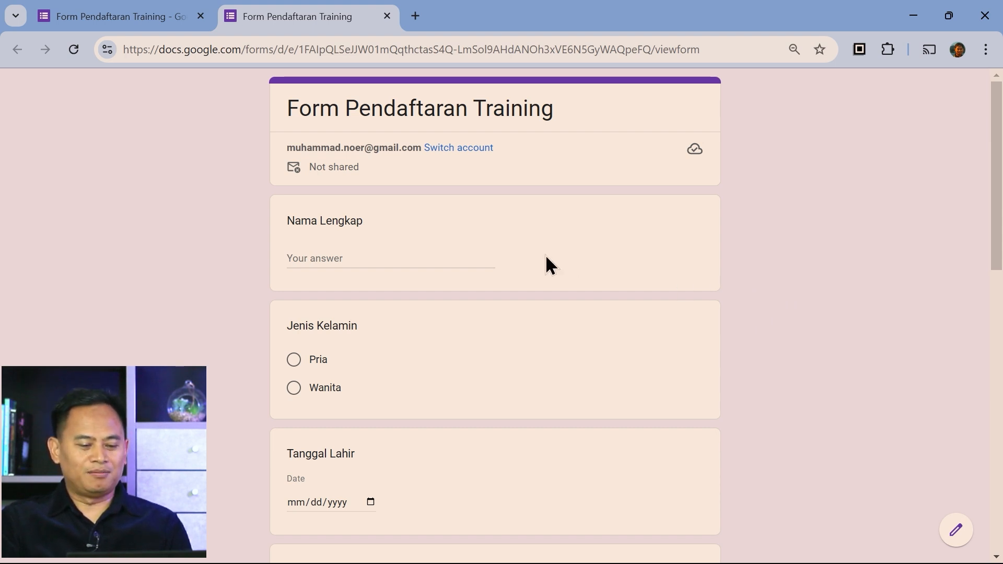
Try the Nama Lengkap field and toggle Jenis Kelamin between Pria and Wanita, ending on Pria
left_click(377, 258)
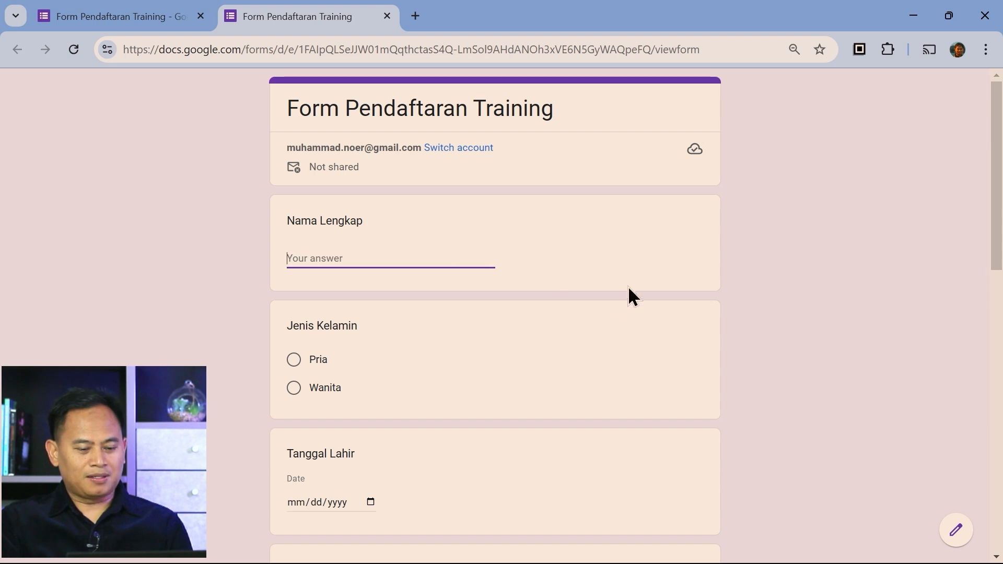
scroll(628, 308, "down", 2)
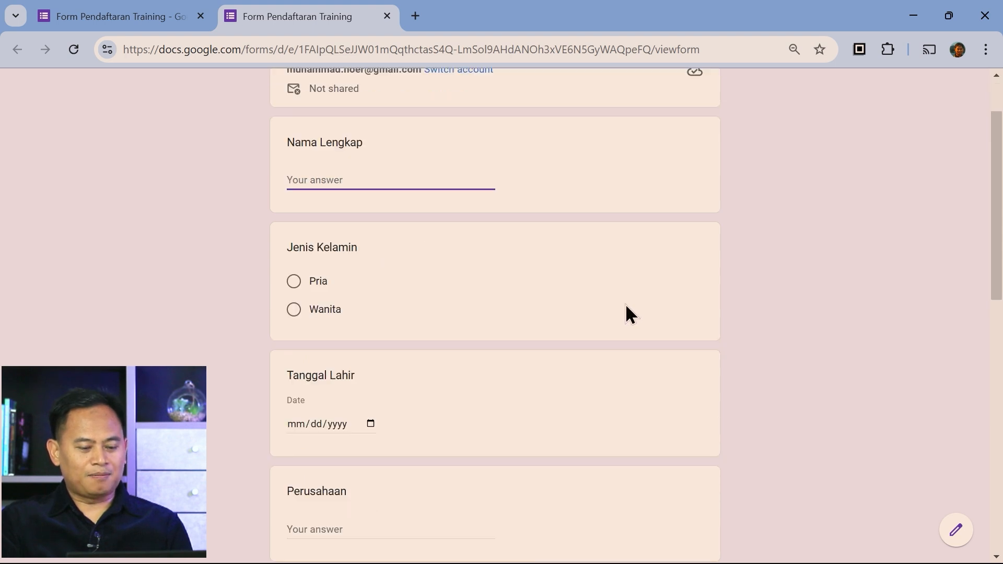
left_click(293, 282)
left_click(294, 309)
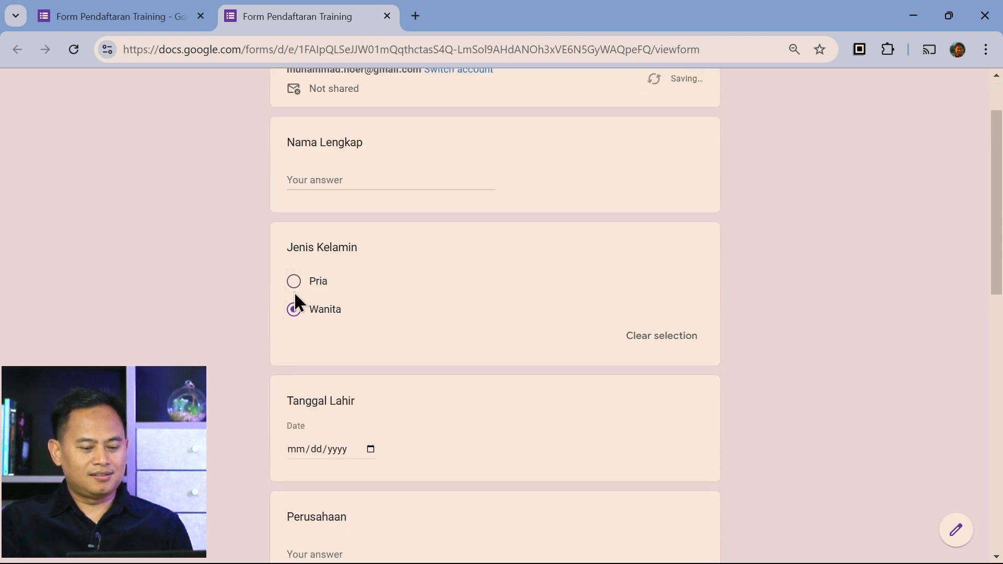
left_click(294, 282)
left_click(294, 310)
left_click(293, 282)
scroll(480, 333, "down", 2)
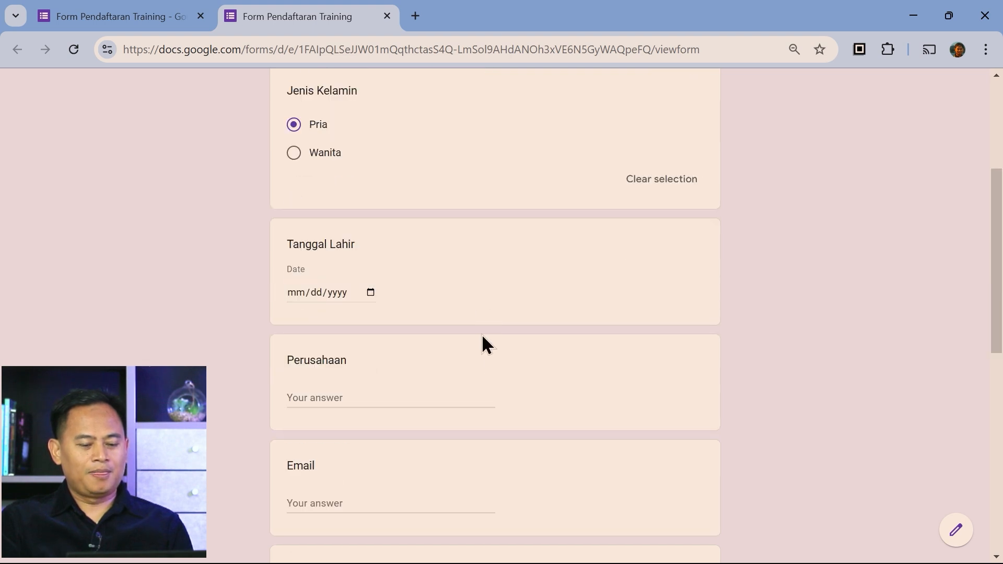
Try the Tanggal Lahir date picker and the Perusahaan, Email and No Handphone fields
left_click(370, 293)
left_click(340, 317)
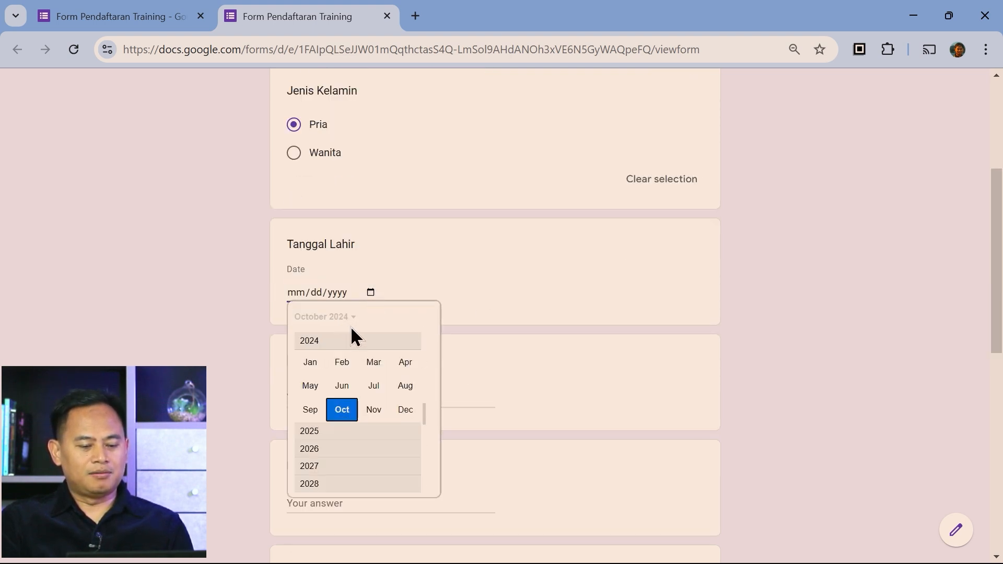
left_click(761, 313)
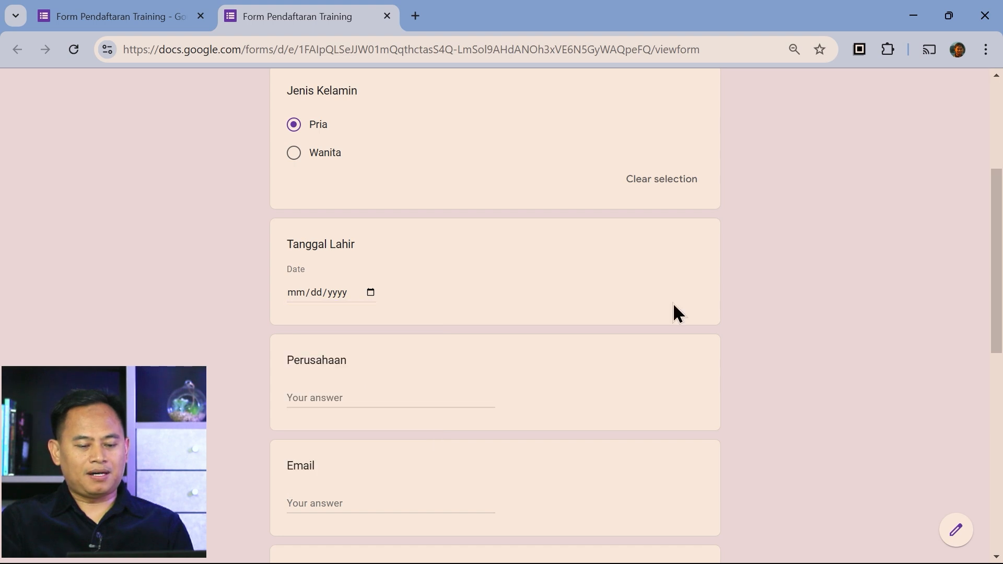
scroll(601, 334, "down", 1)
left_click(391, 320)
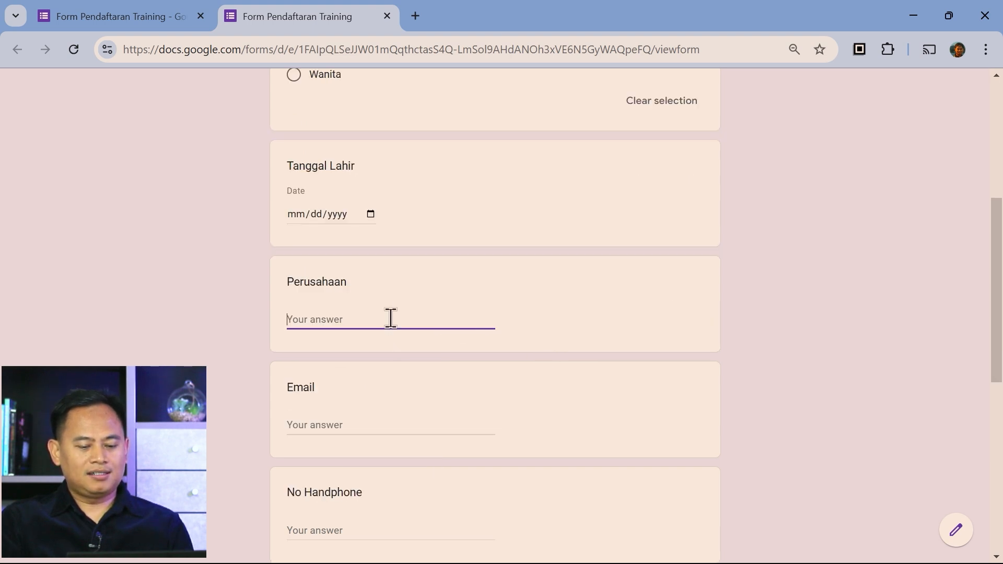
scroll(524, 342, "down", 3)
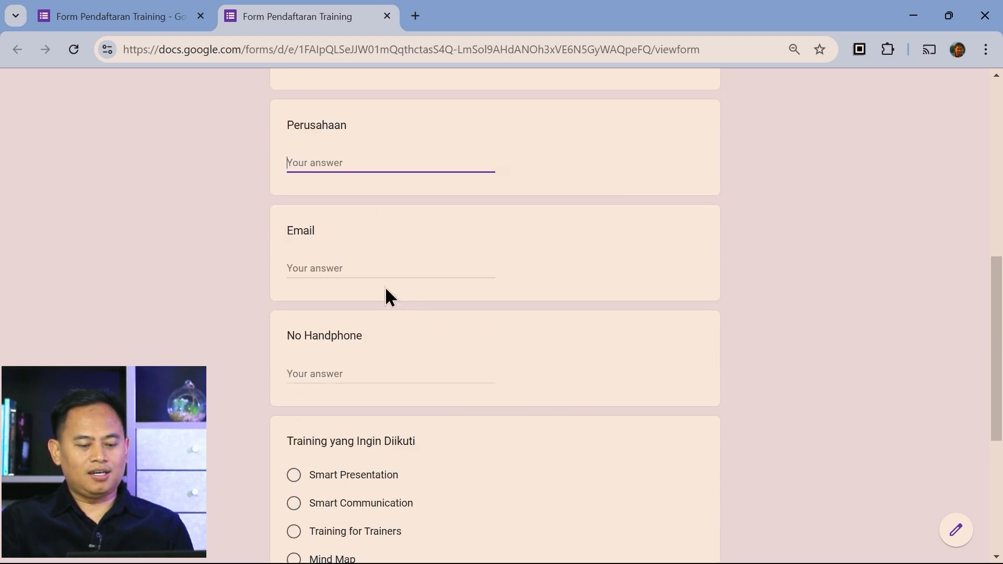
left_click(374, 268)
left_click(374, 370)
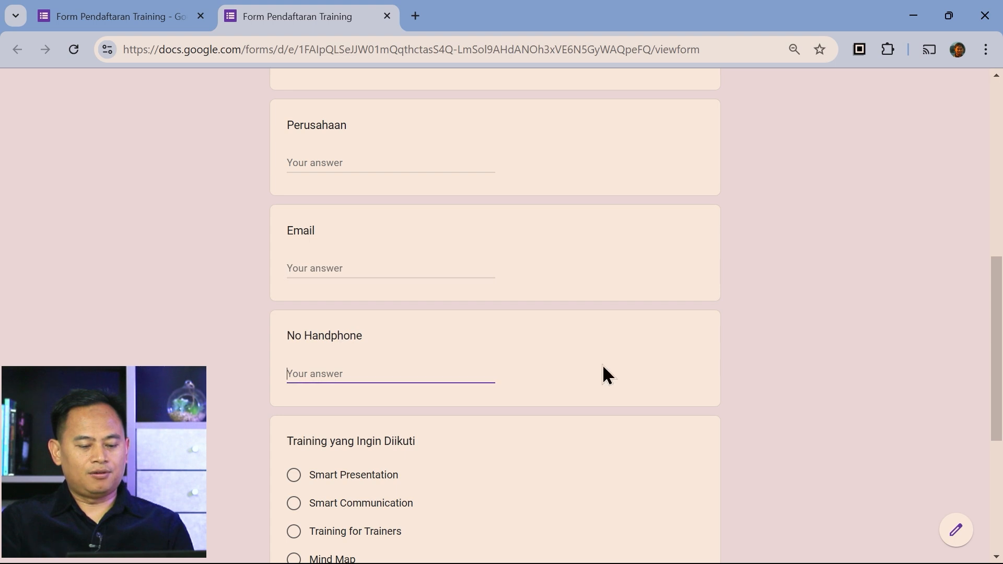
scroll(606, 365, "down", 3)
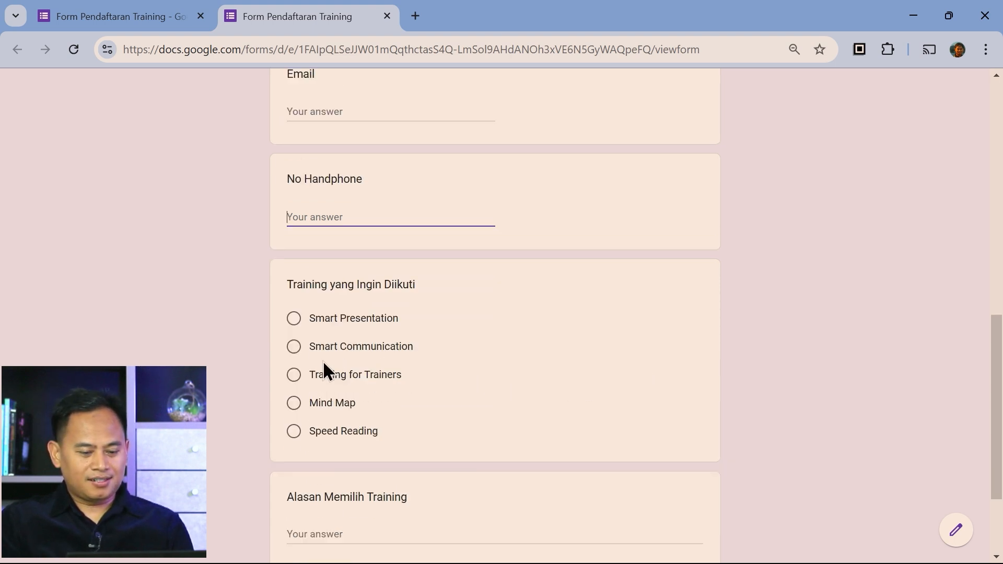
Switch between training choices to confirm only one is allowed, settling on Smart Communication
left_click(294, 319)
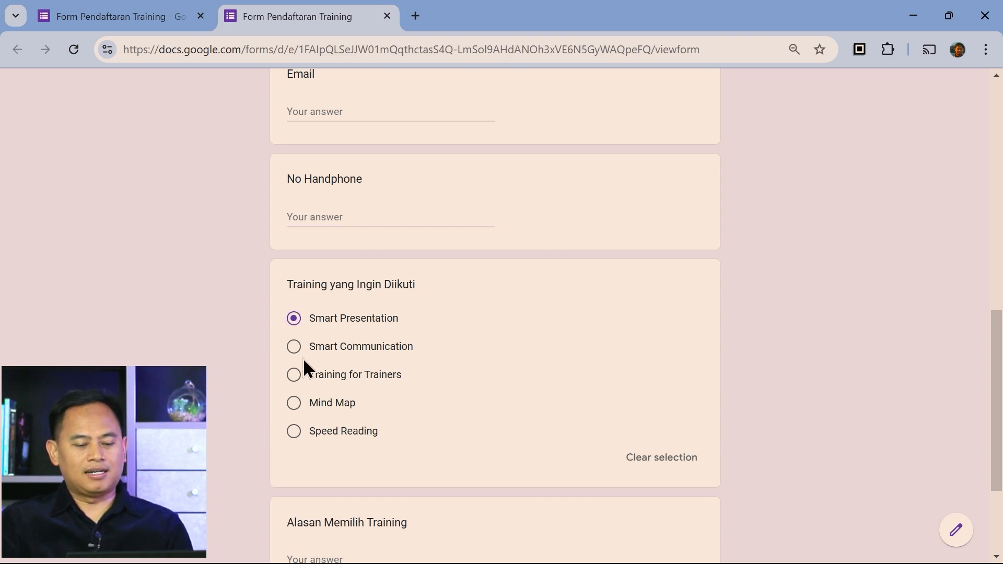
left_click(294, 376)
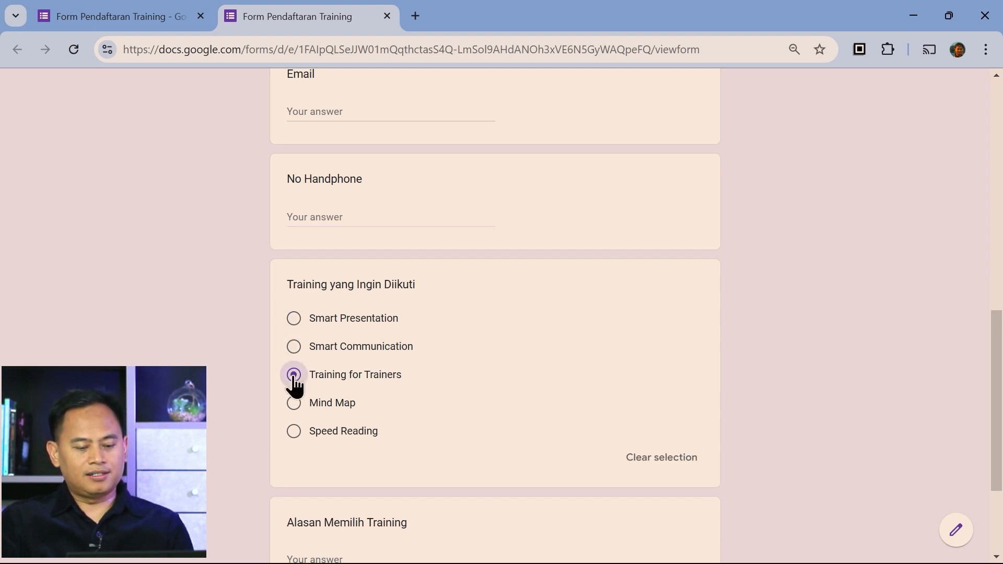
left_click(294, 320)
left_click(294, 348)
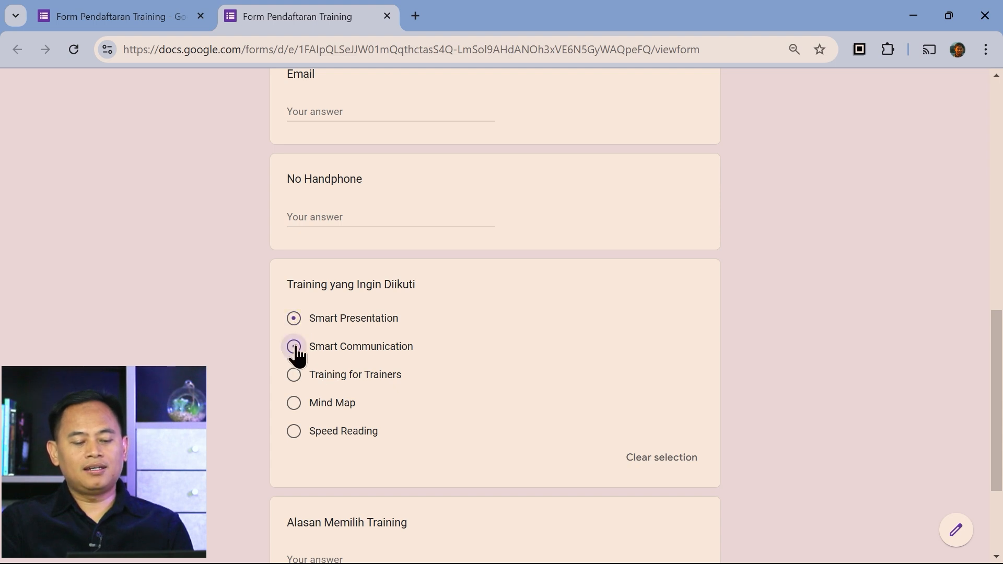
left_click(293, 403)
left_click(294, 433)
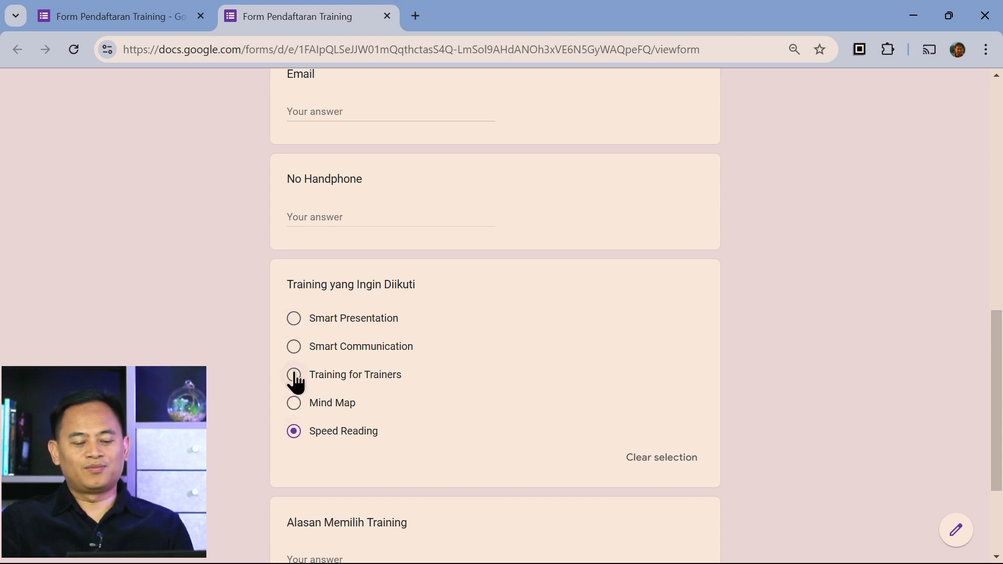
left_click(295, 349)
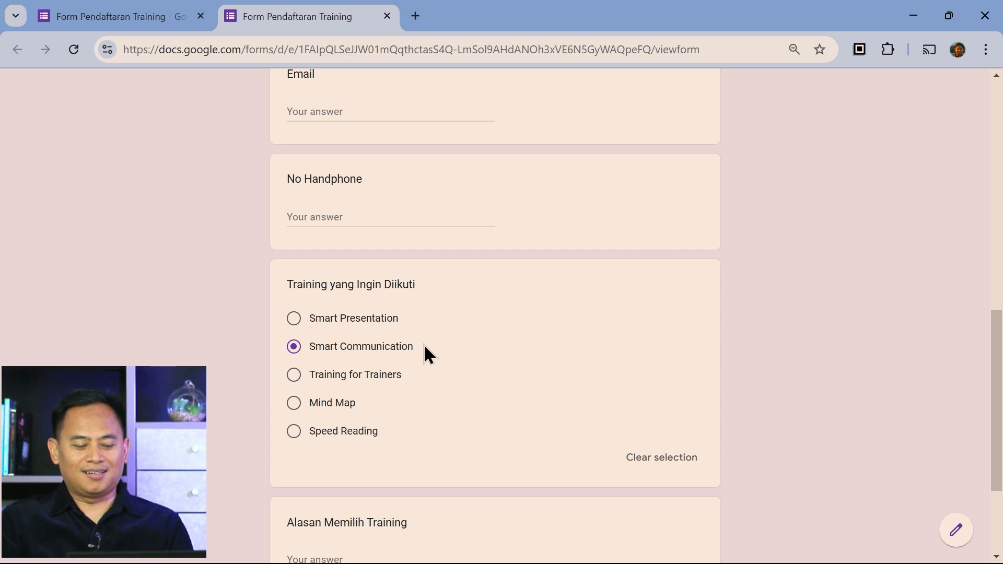
scroll(424, 347, "down", 3)
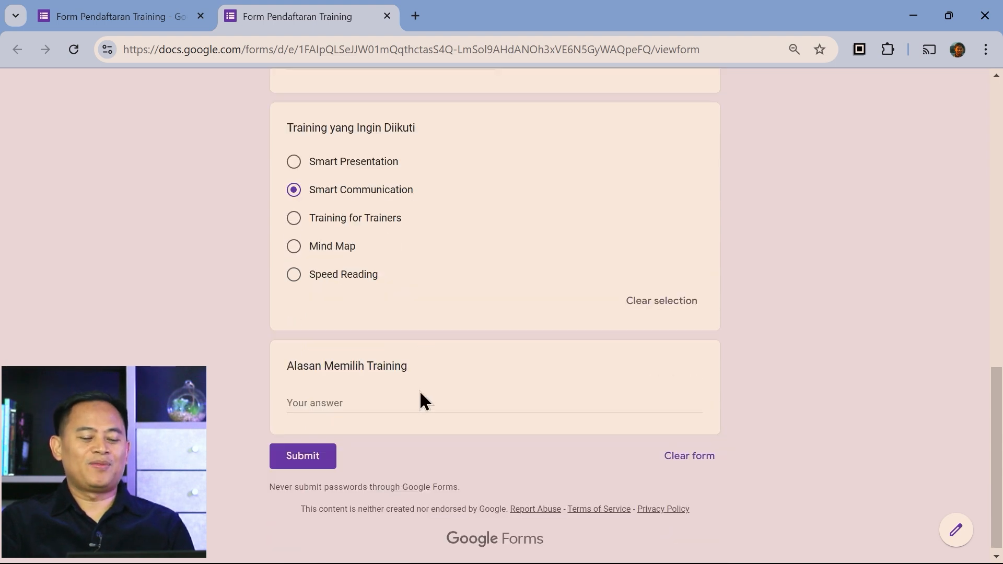
left_click(353, 405)
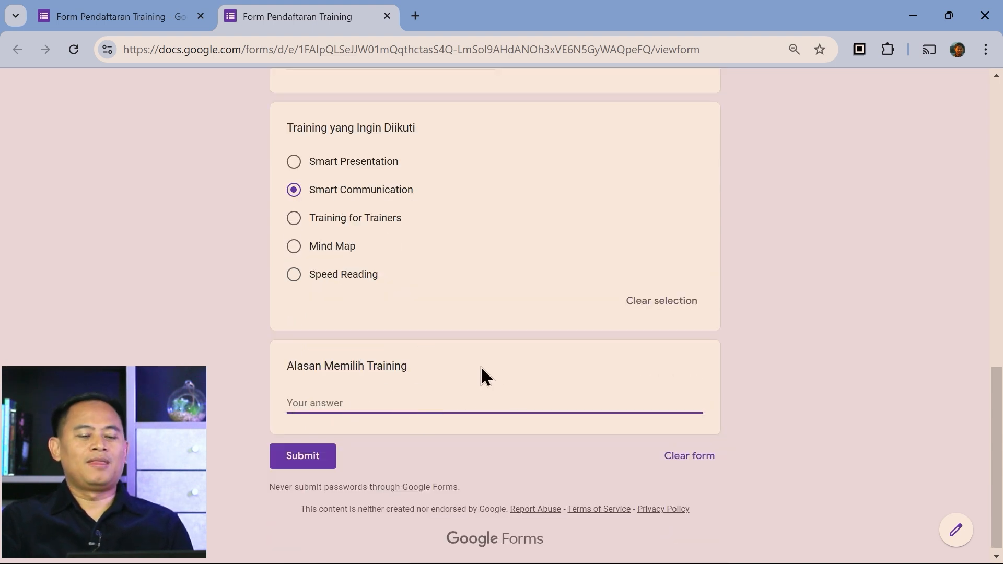
scroll(475, 345, "up", 2)
scroll(471, 339, "up", 2)
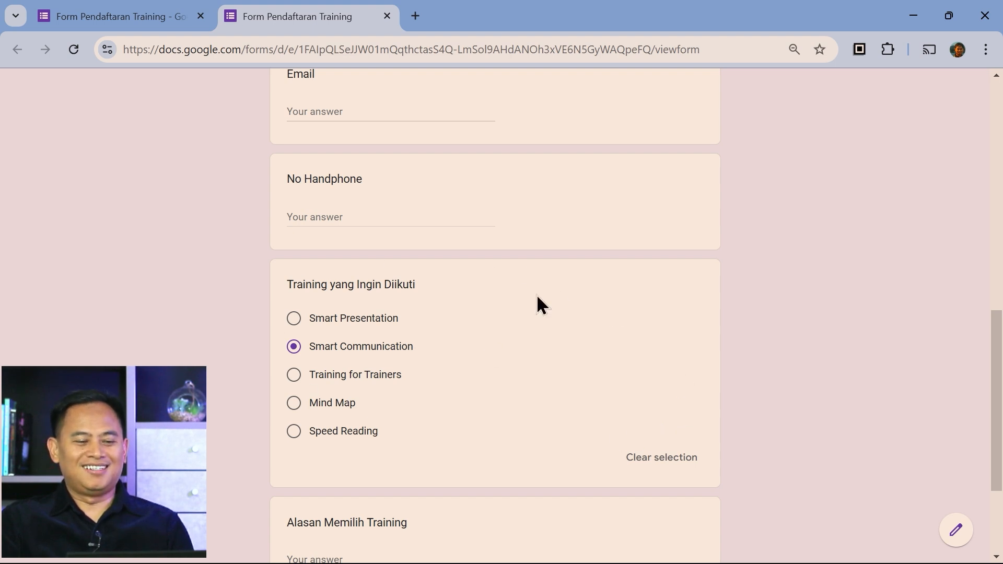
Change Training yang Ingin Diikuti from Multiple choice to Checkboxes in the editor
left_click(116, 15)
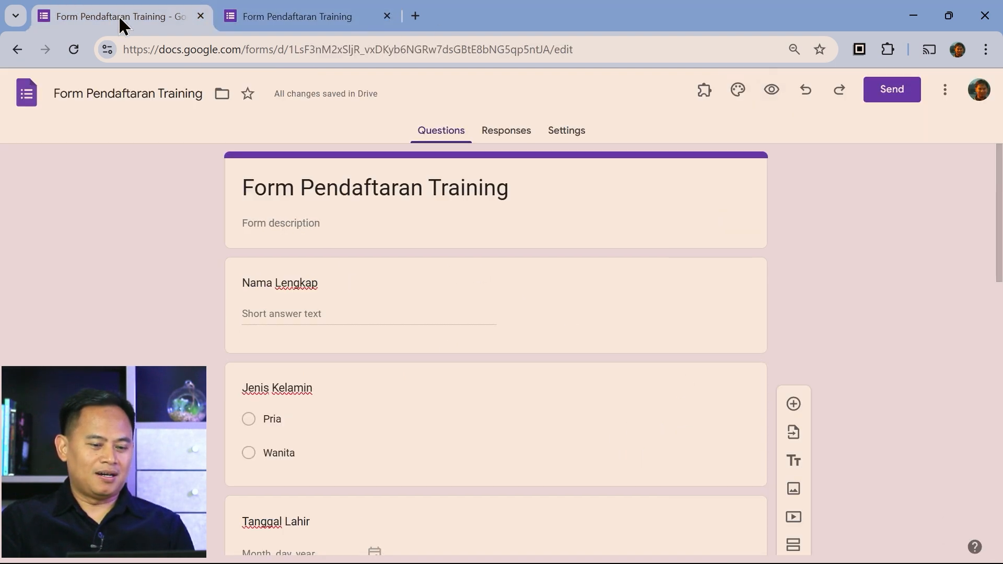
scroll(638, 324, "down", 12)
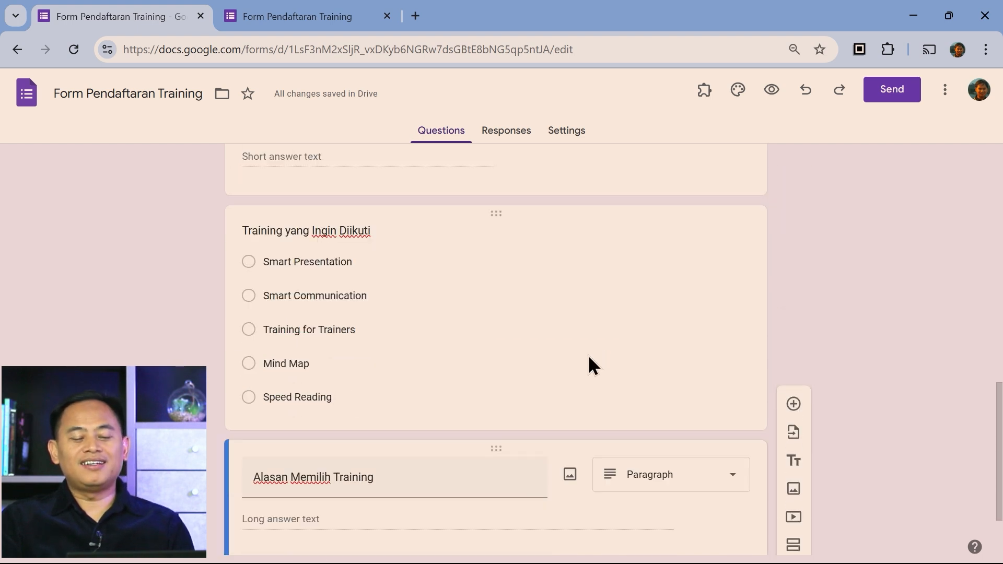
left_click(504, 328)
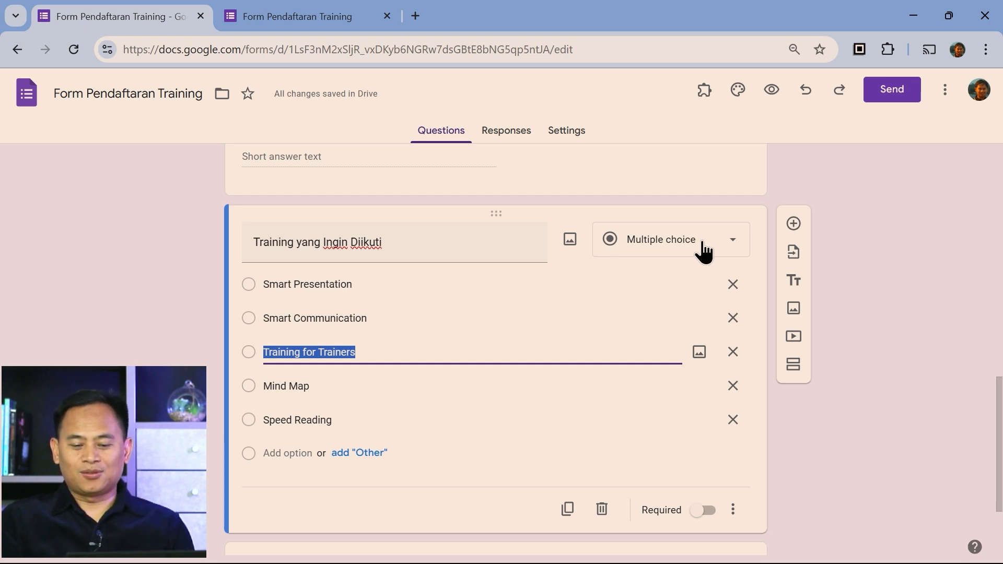
left_click(732, 251)
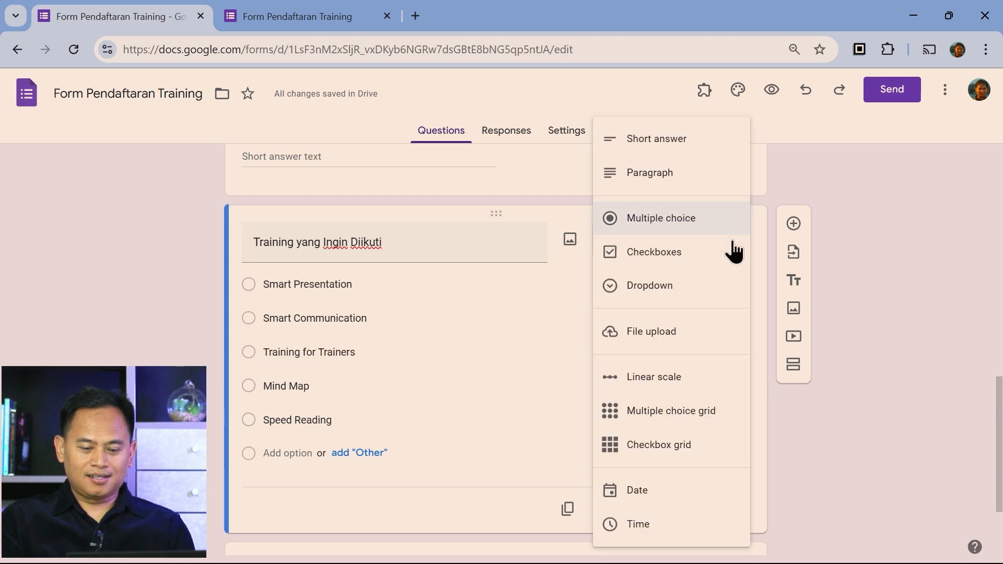
left_click(693, 259)
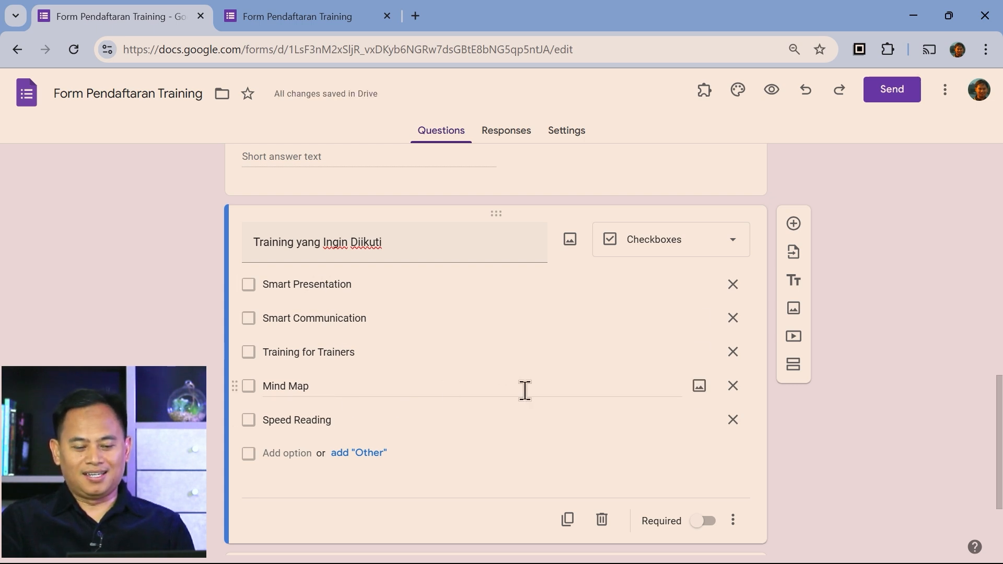
scroll(528, 397, "up", 4)
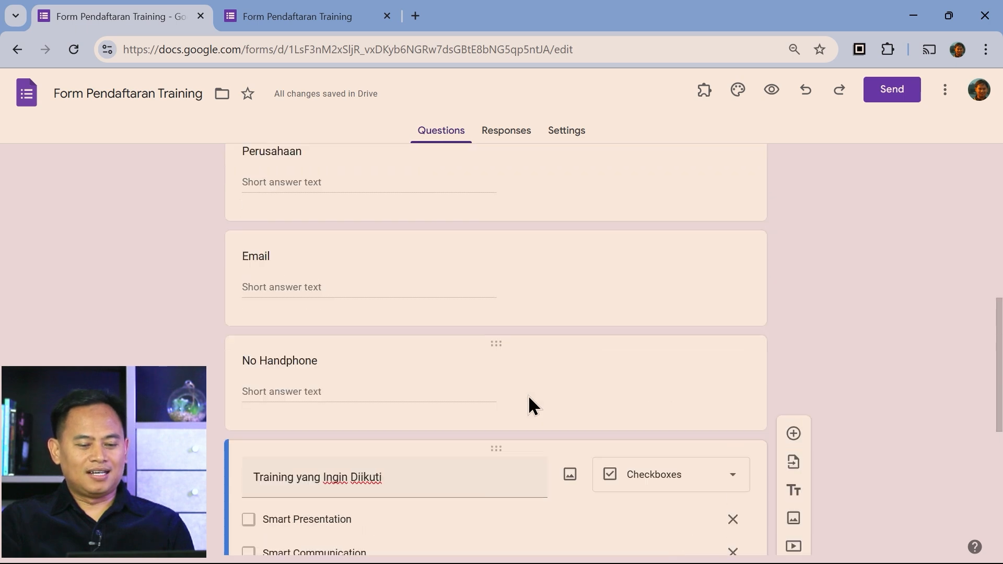
scroll(529, 403, "up", 3)
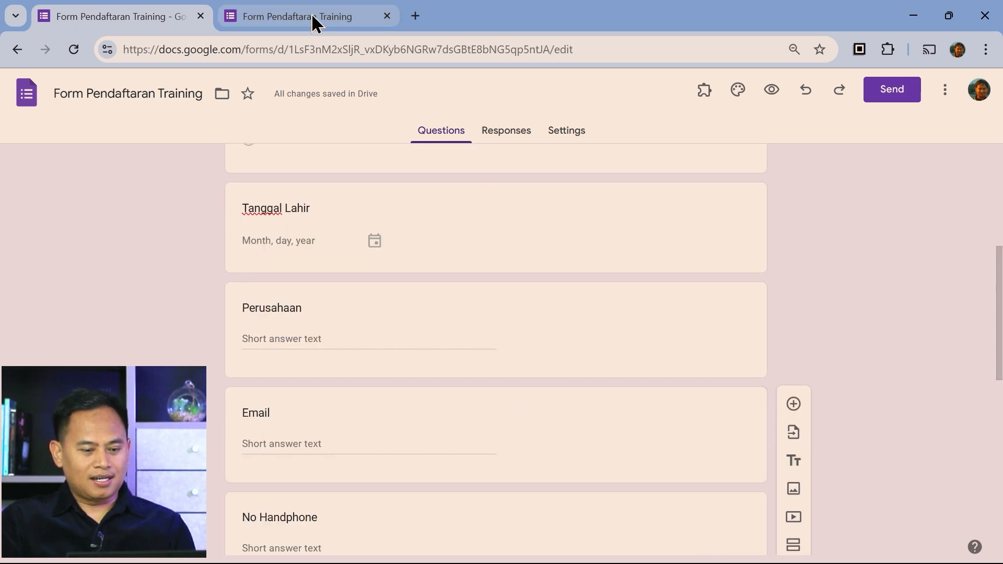
left_click(316, 22)
Reload the live form and tick several trainings at once, like Training for Trainers and Mind Map
left_click(67, 51)
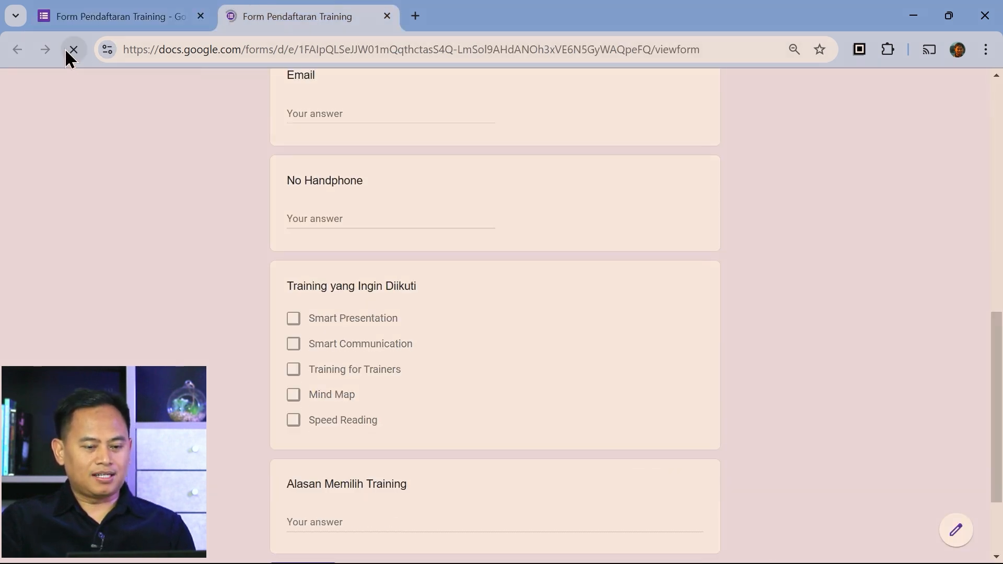
left_click(294, 371)
left_click(294, 396)
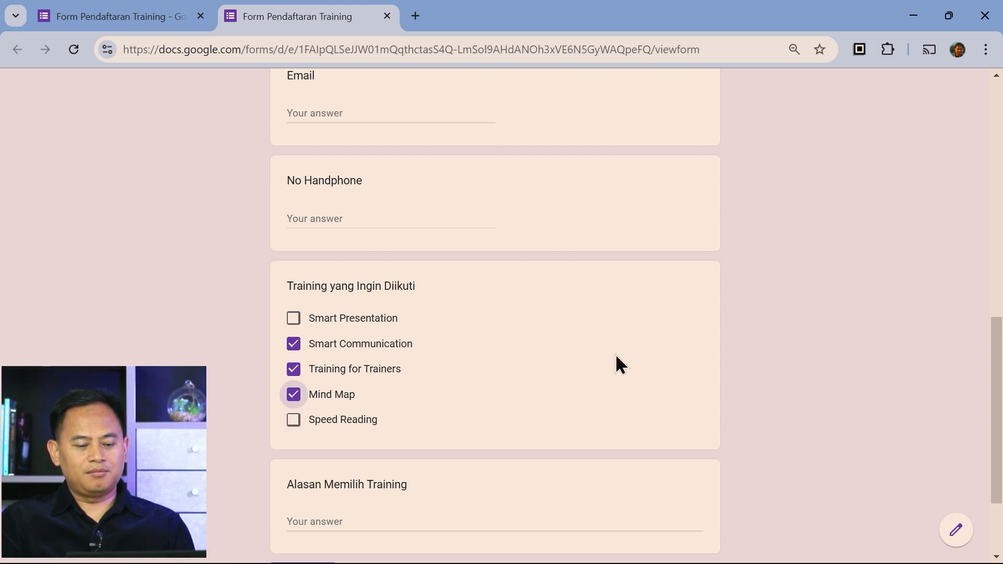
left_click(294, 345)
left_click(292, 319)
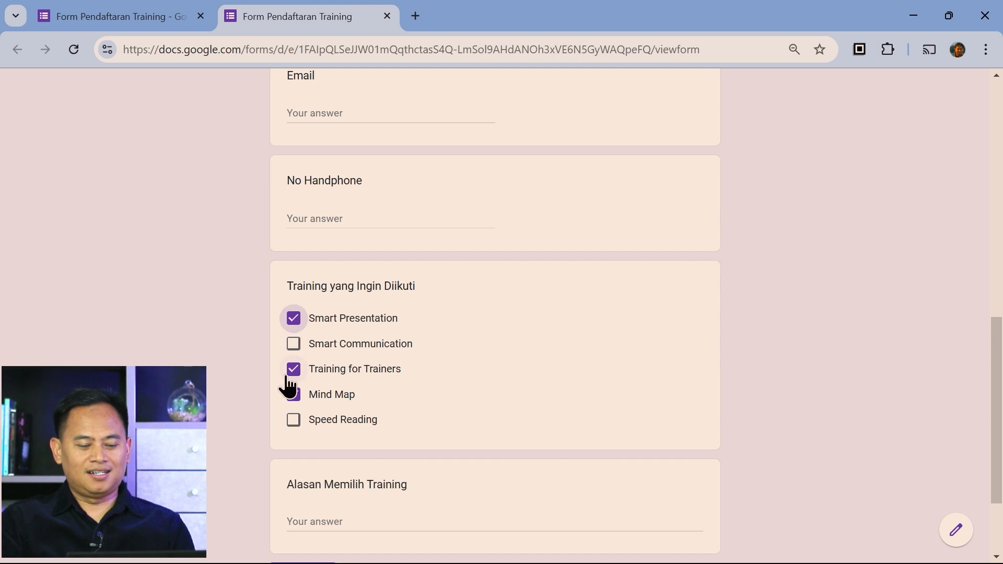
left_click(291, 371)
left_click(293, 395)
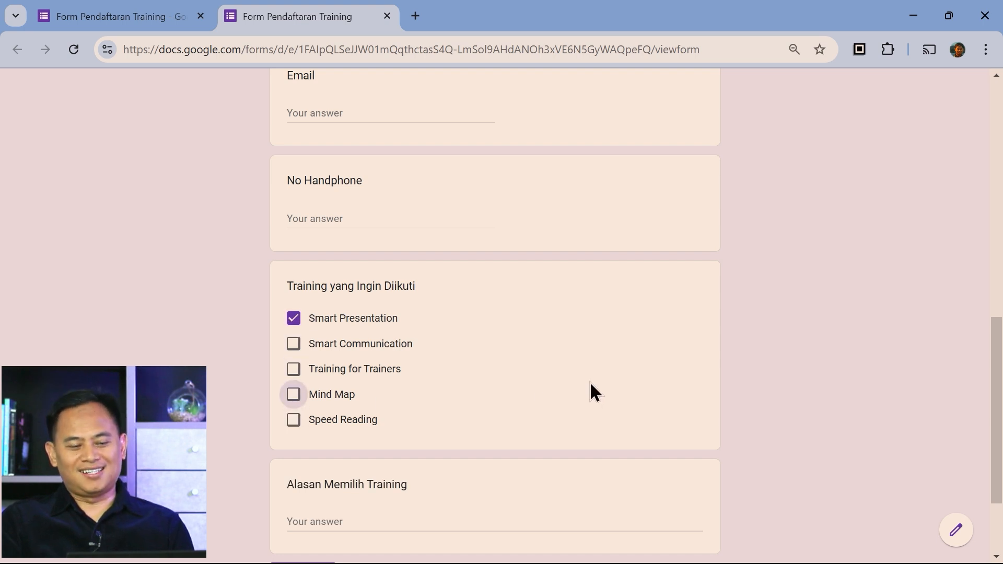
scroll(585, 382, "up", 9)
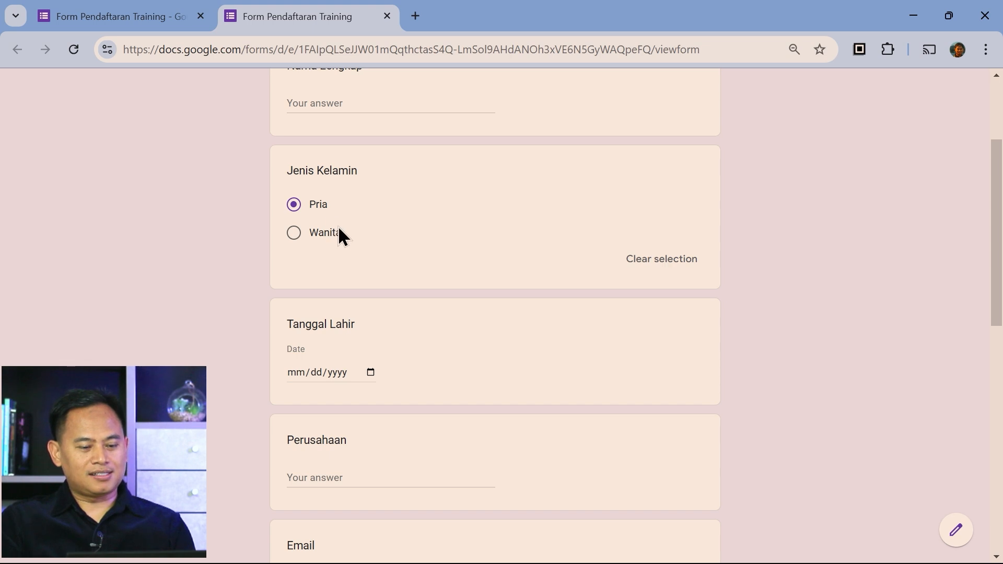
left_click(137, 23)
Change the Jenis Kelamin question type to Dropdown
scroll(605, 347, "up", 4)
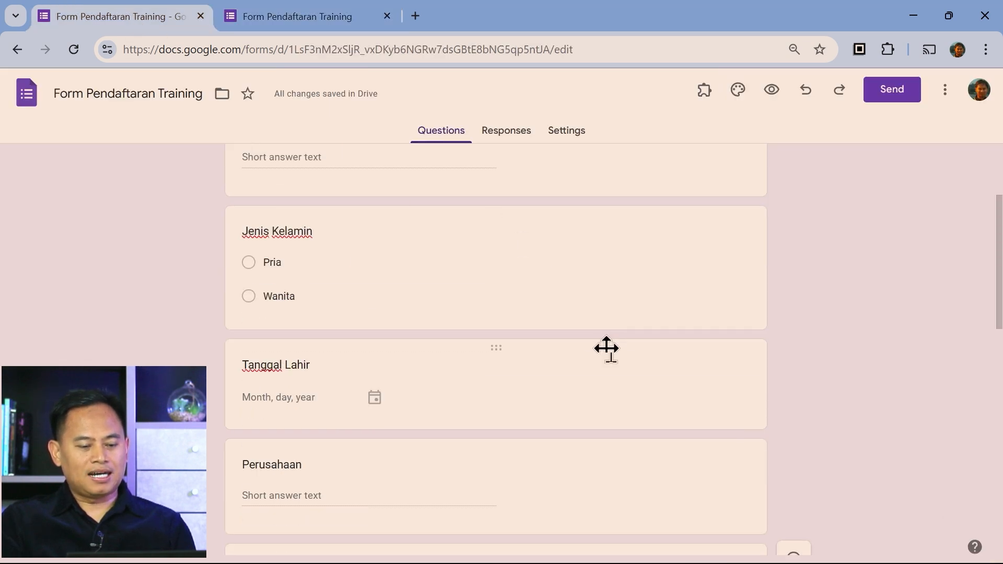
left_click(506, 364)
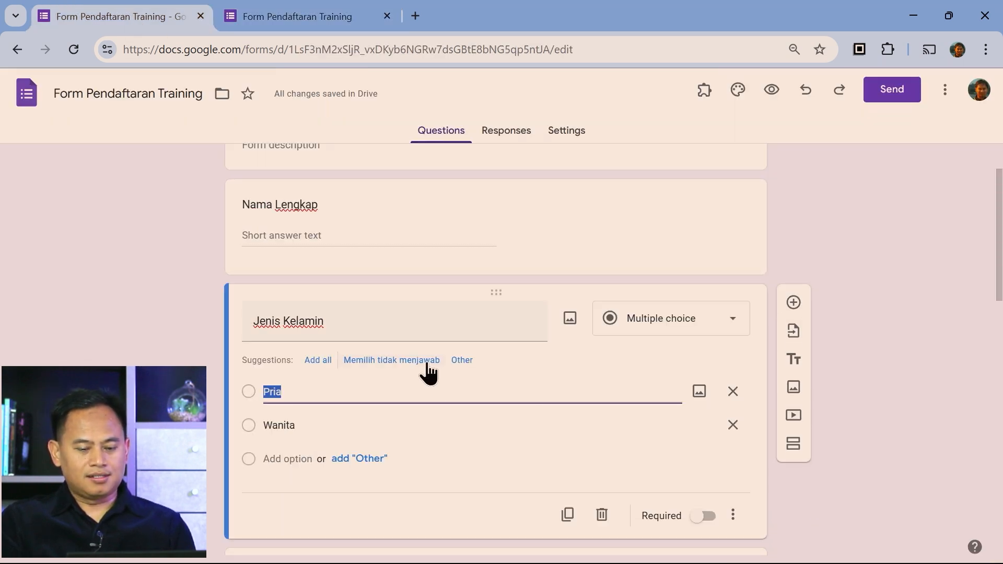
left_click(728, 328)
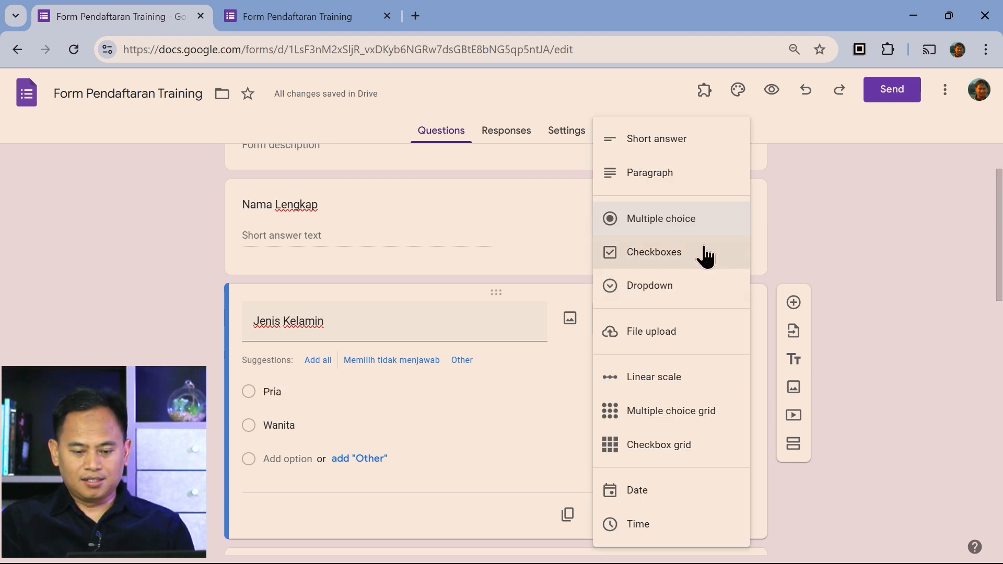
left_click(700, 292)
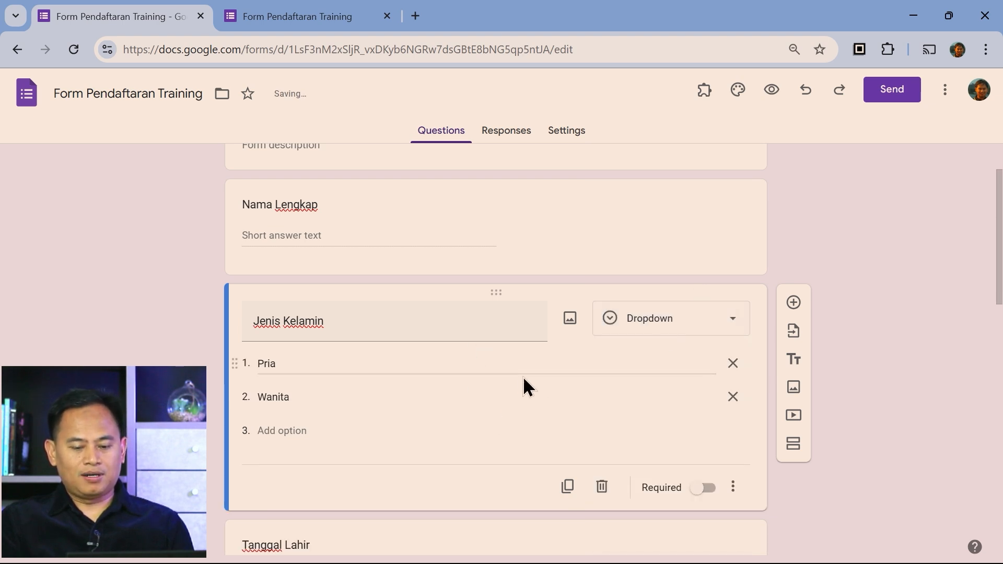
left_click(324, 17)
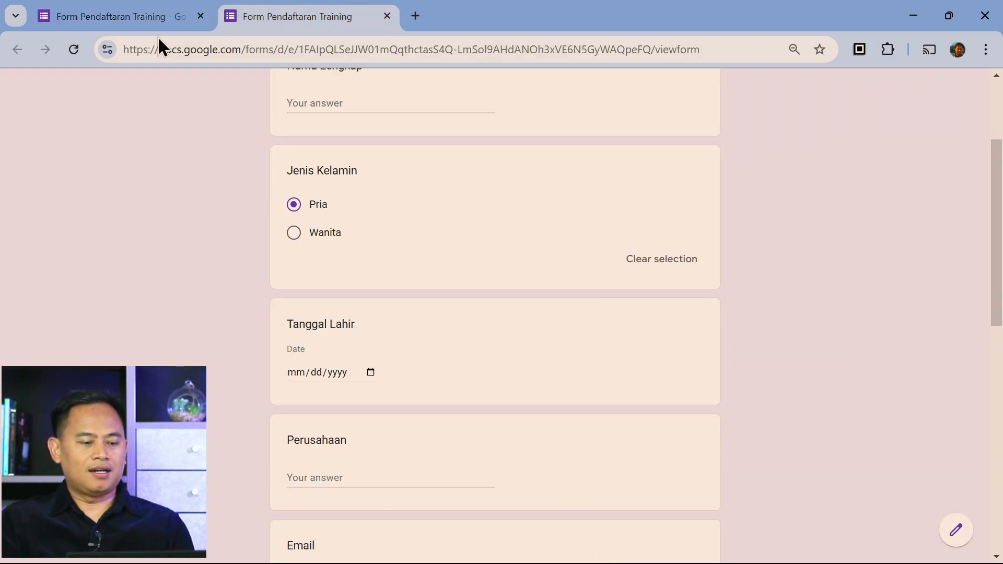
Reload the live form and check that the Jenis Kelamin dropdown offers Pria and Wanita
left_click(74, 48)
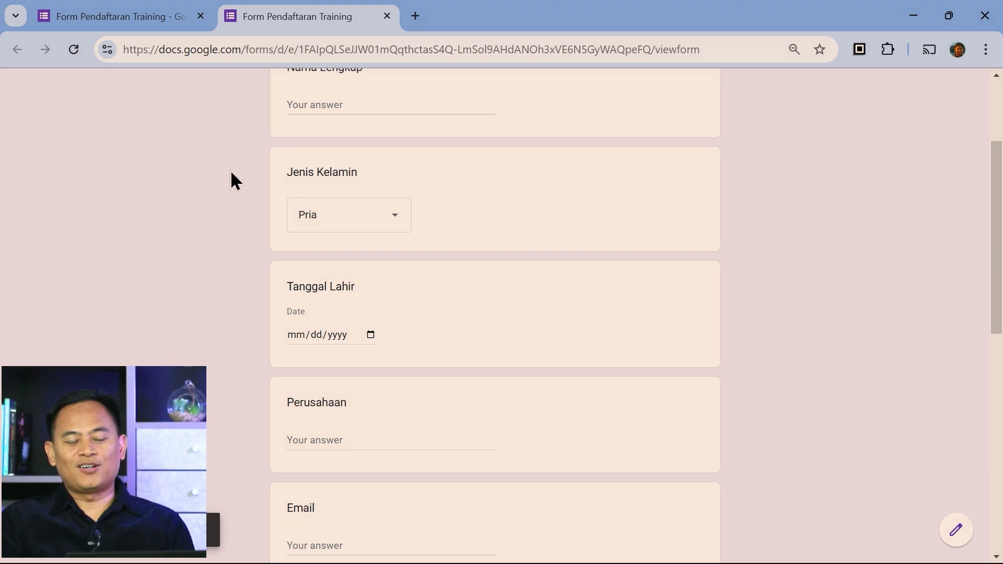
left_click(396, 216)
left_click(493, 209)
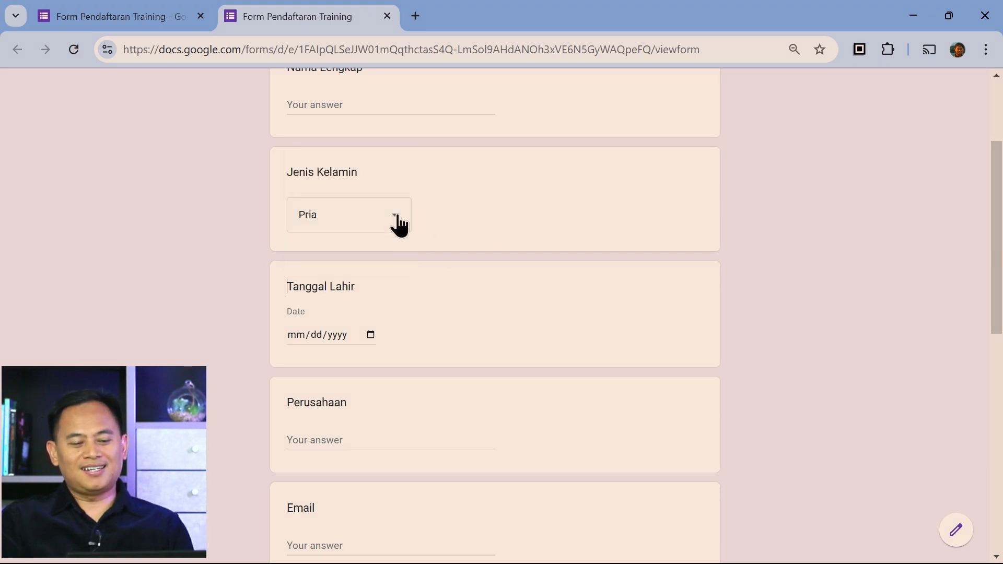
left_click(394, 222)
left_click(507, 218)
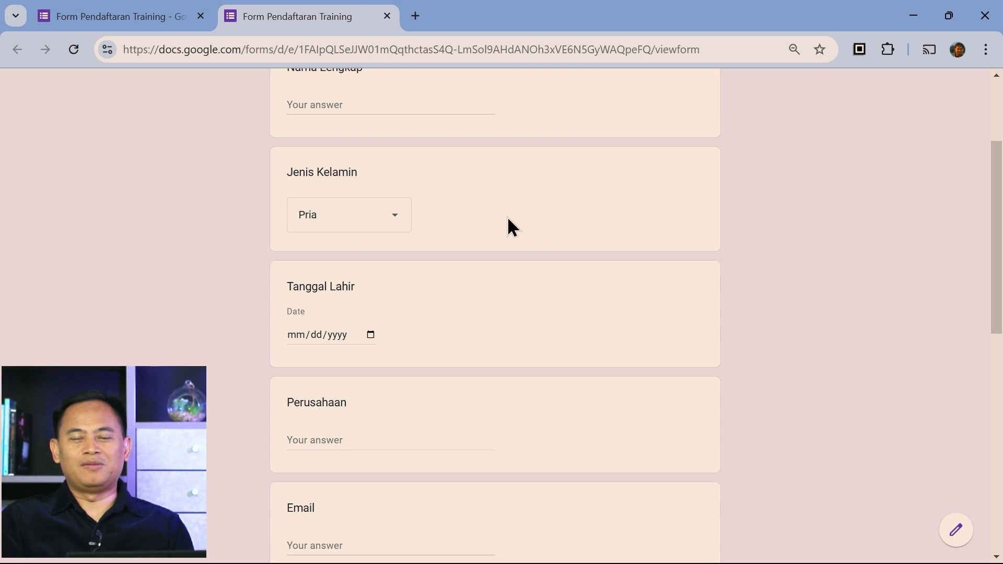
left_click(392, 222)
left_click(495, 219)
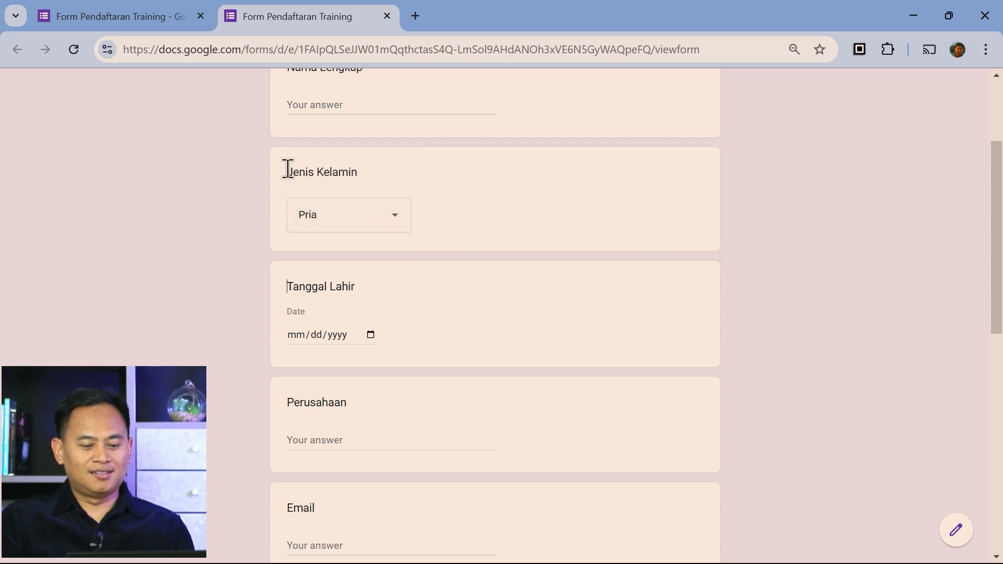
left_click(393, 224)
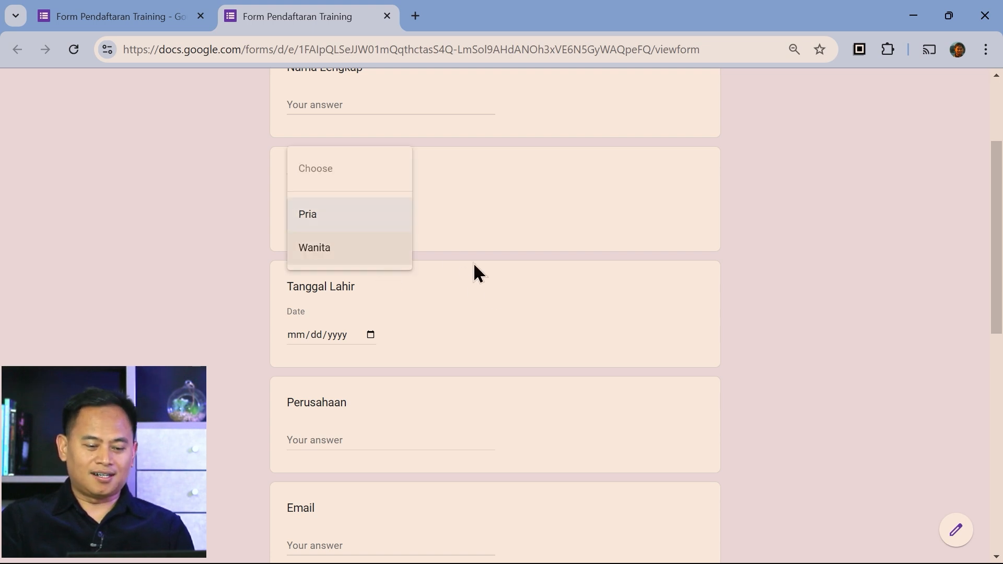
left_click(449, 237)
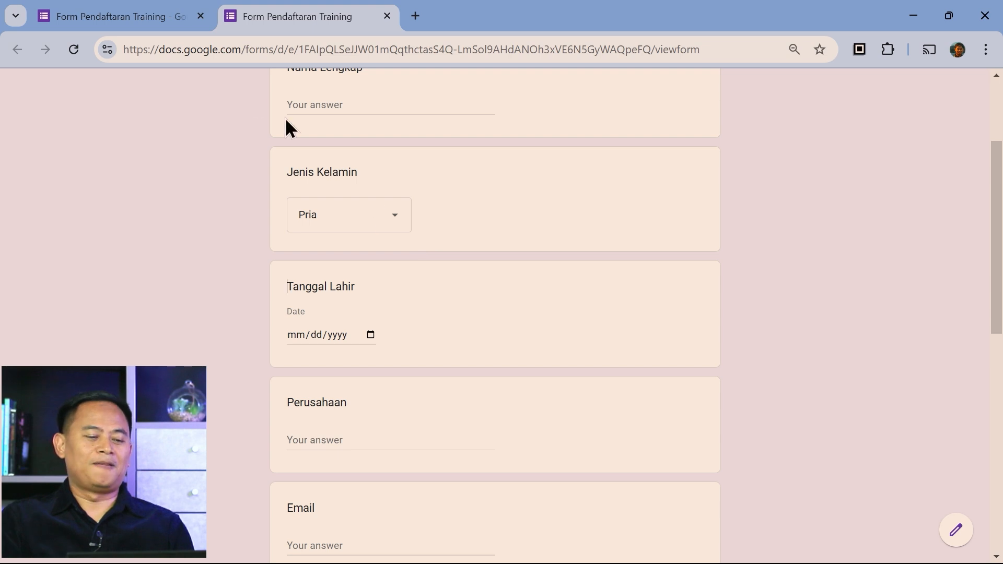
left_click(148, 18)
Set Jenis Kelamin back to Multiple choice and reload the live form to verify the radio options
left_click(664, 332)
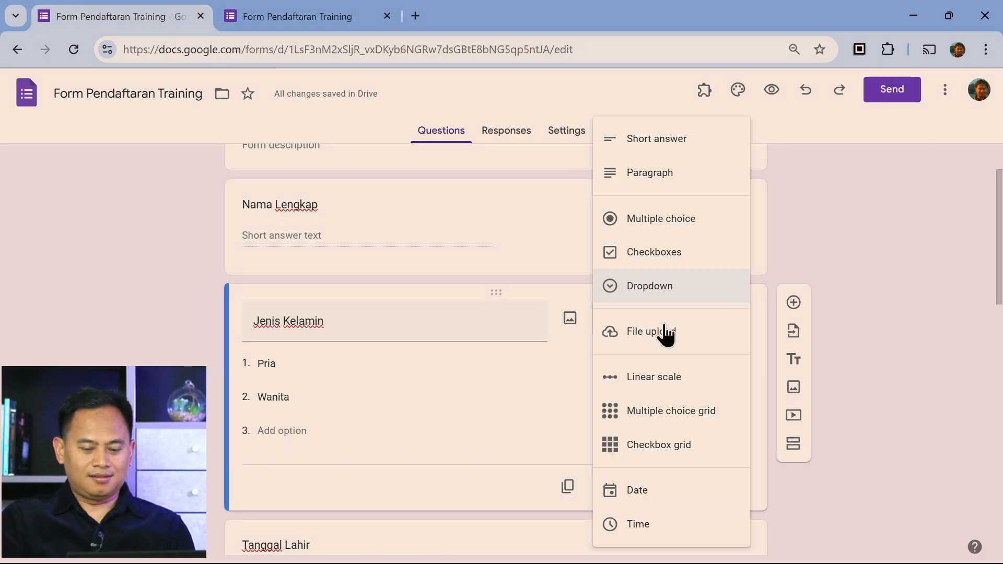
left_click(664, 224)
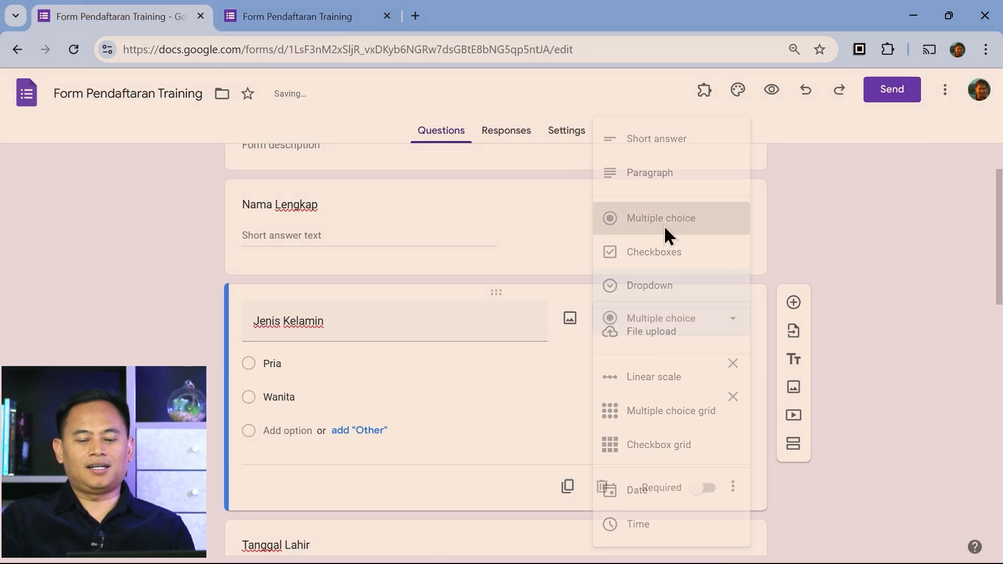
left_click(297, 16)
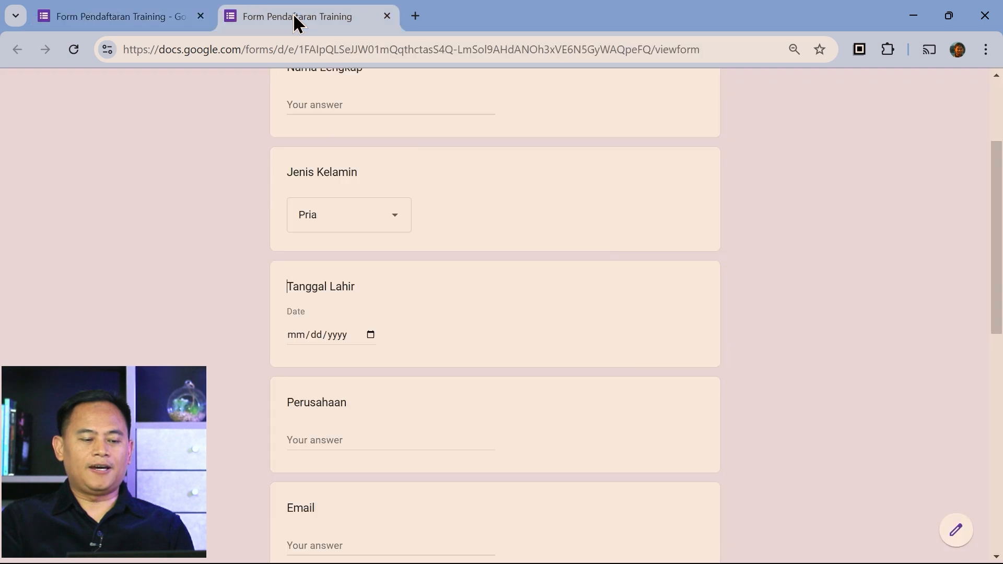
left_click(67, 55)
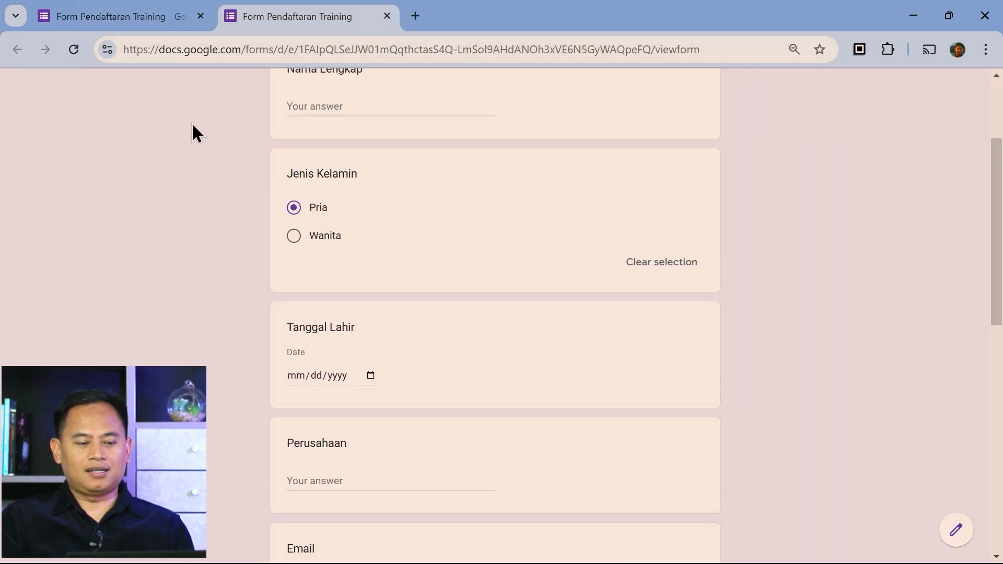
left_click(128, 22)
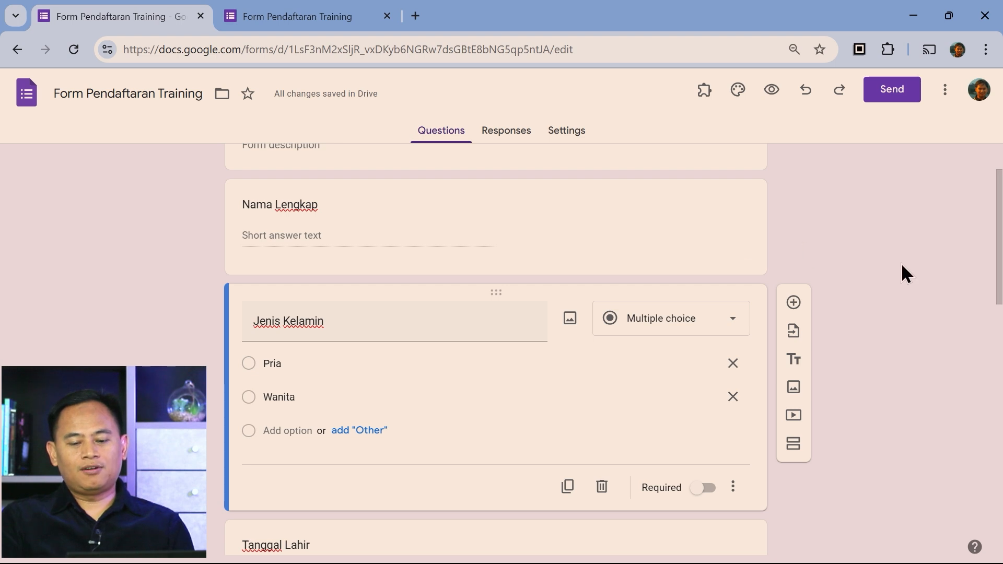
scroll(929, 361, "up", 2)
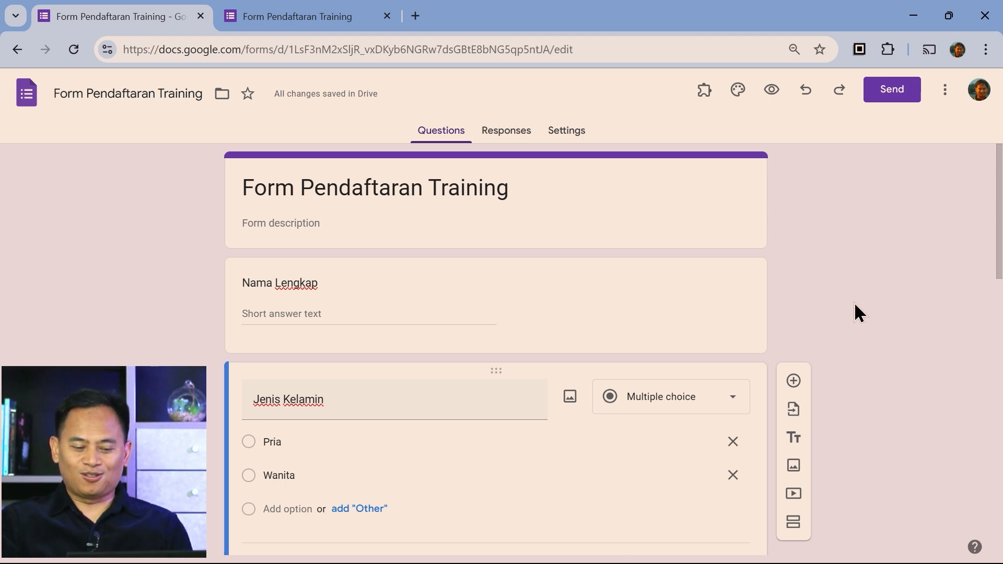
scroll(855, 304, "down", 2)
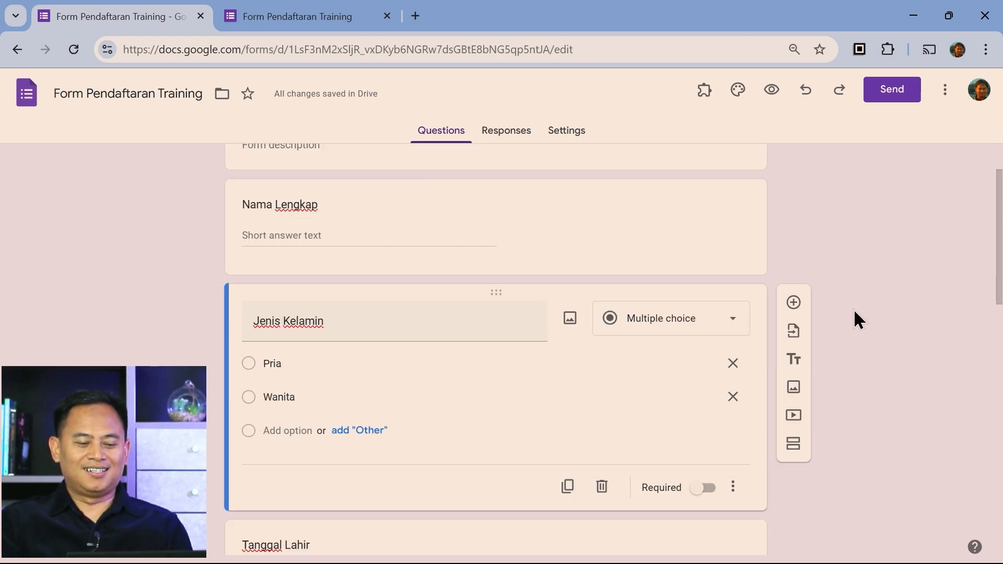
Mark Nama Lengkap, Jenis Kelamin, Tanggal Lahir and Perusahaan as required questions
left_click(613, 225)
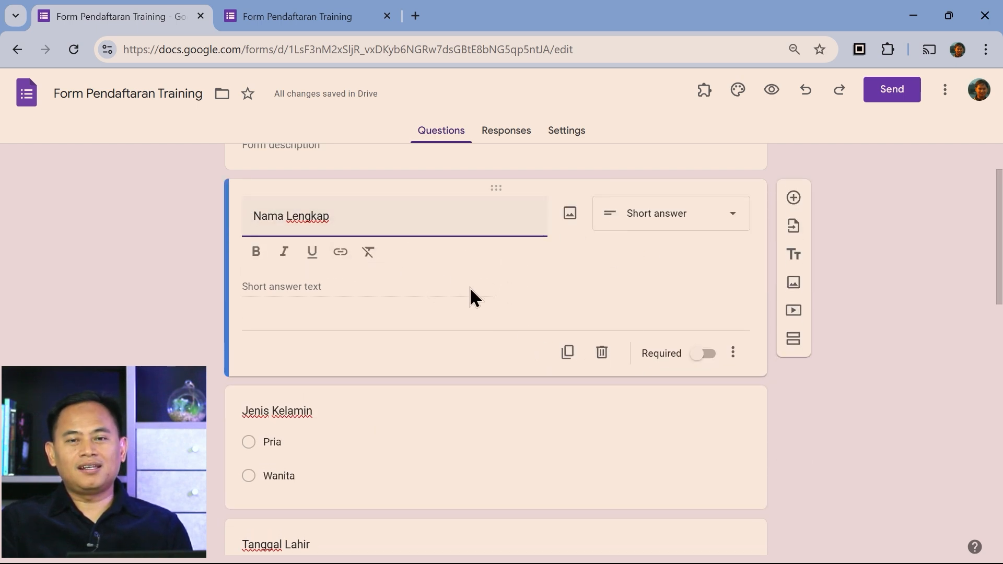
left_click(701, 357)
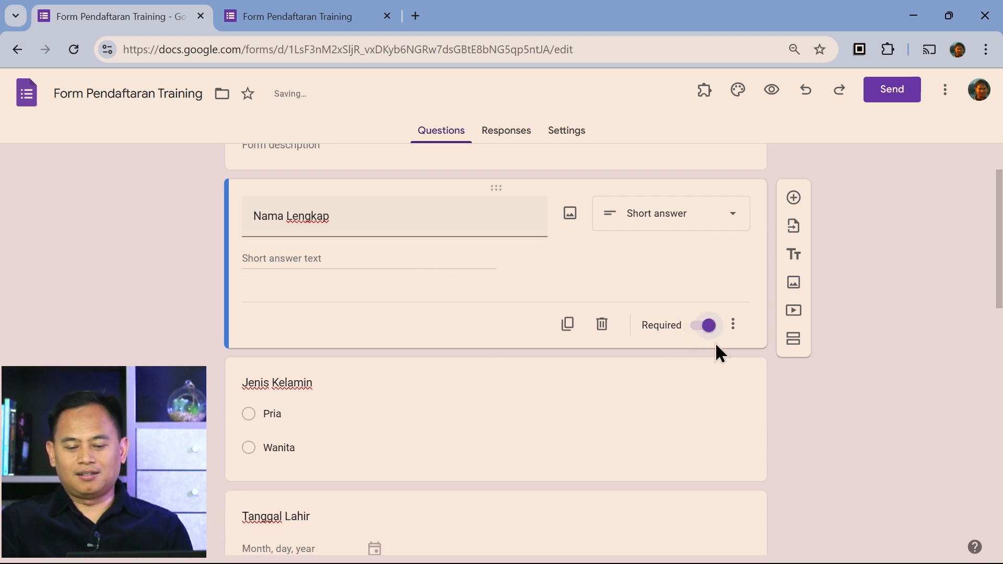
left_click(632, 414)
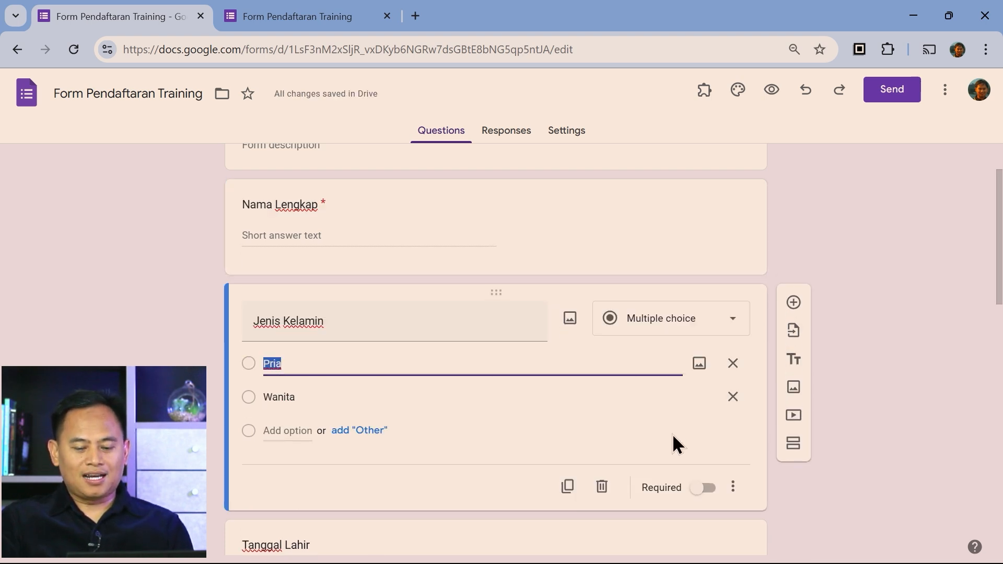
scroll(805, 486, "down", 1)
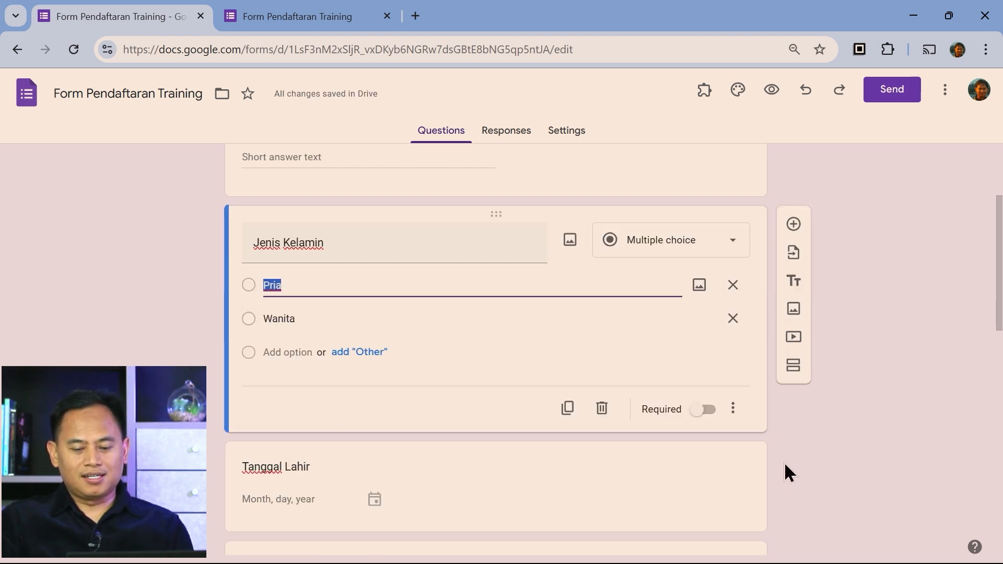
left_click(706, 413)
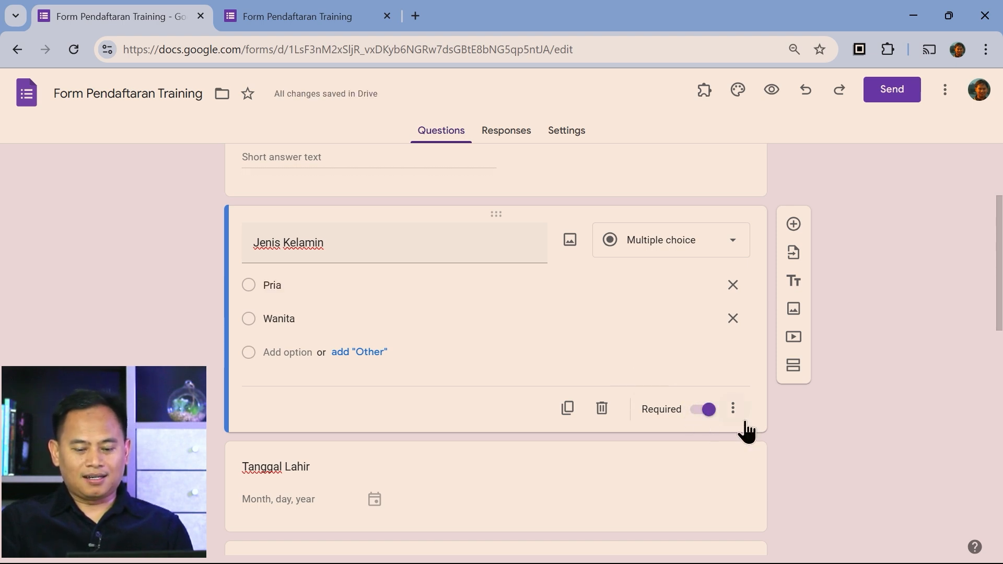
scroll(746, 431, "down", 2)
left_click(660, 340)
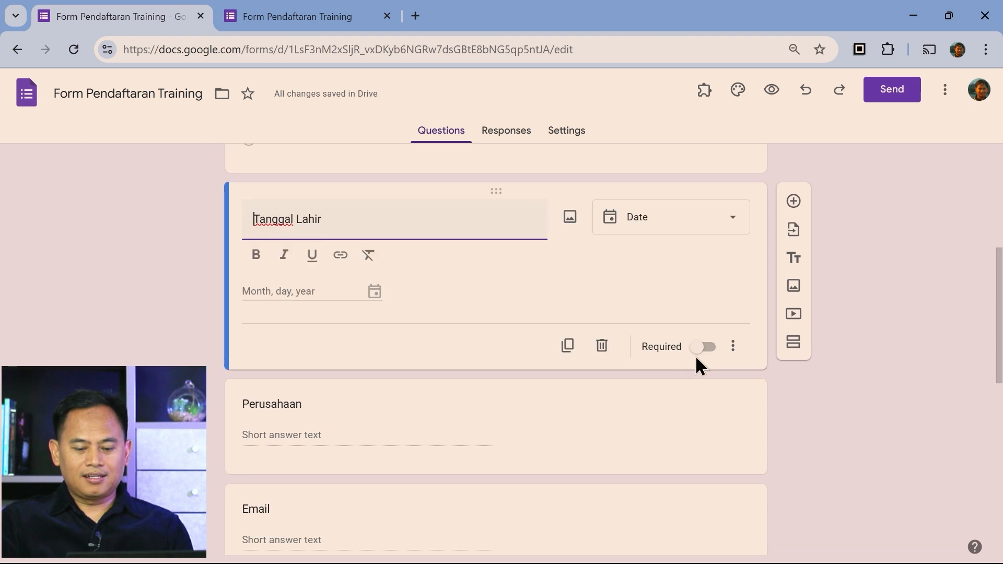
left_click(702, 347)
left_click(664, 403)
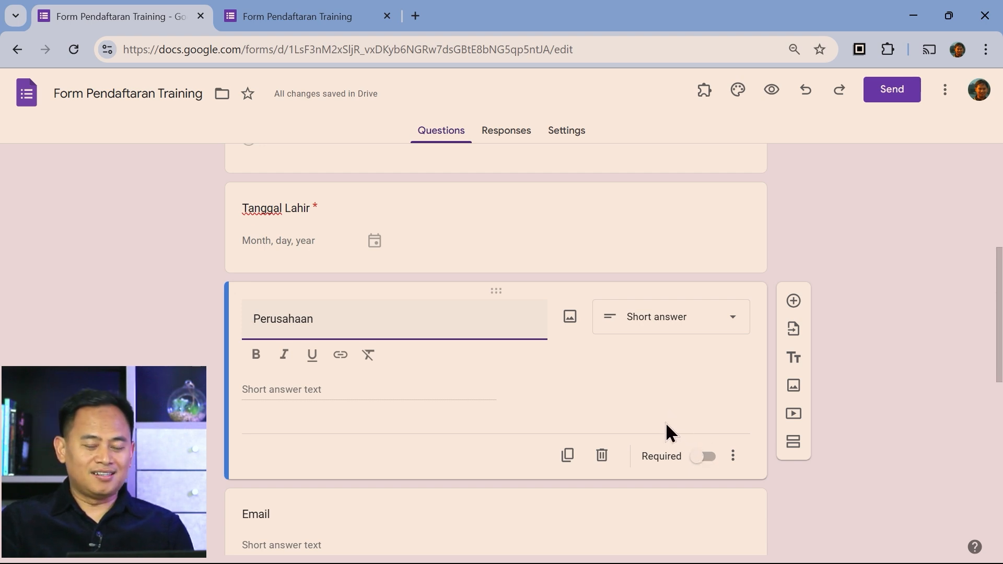
left_click(702, 457)
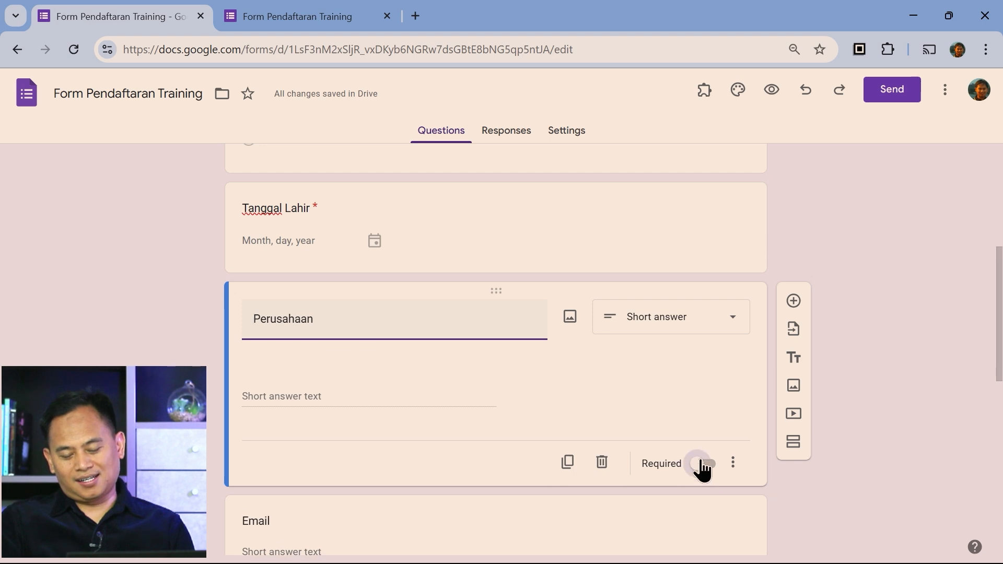
Mark Email, No Handphone and Training yang Ingin Diikuti as required questions
scroll(696, 453, "down", 3)
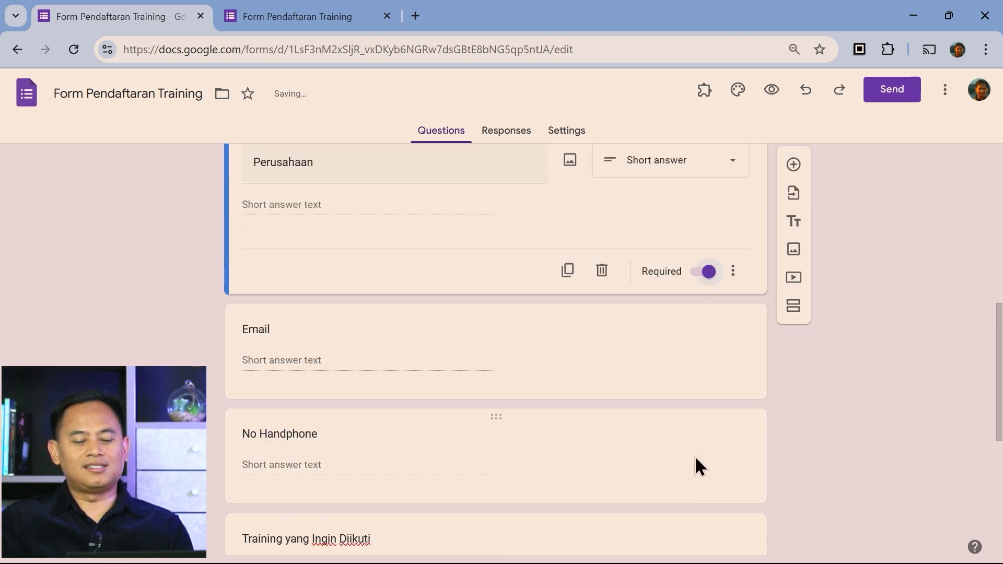
left_click(655, 345)
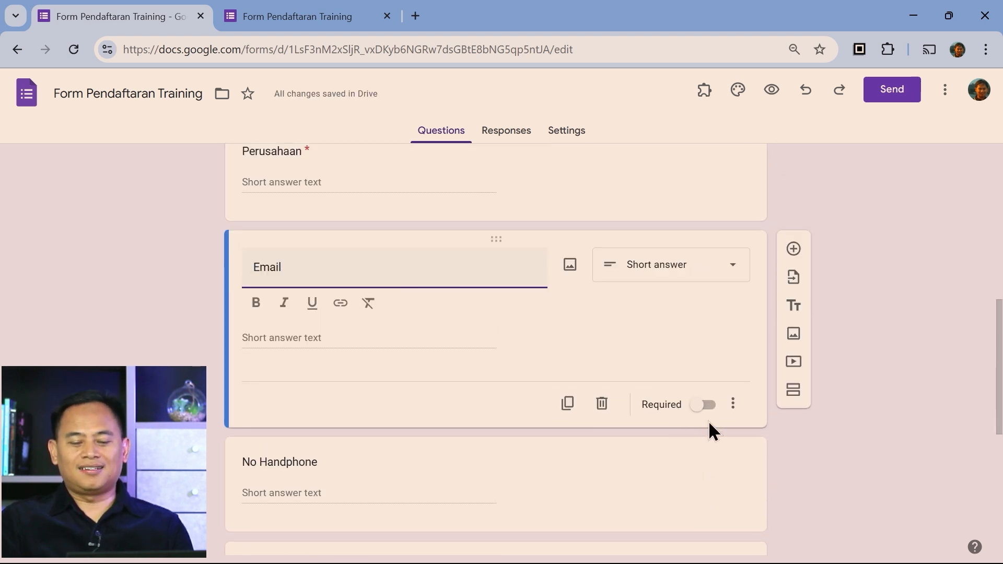
left_click(706, 407)
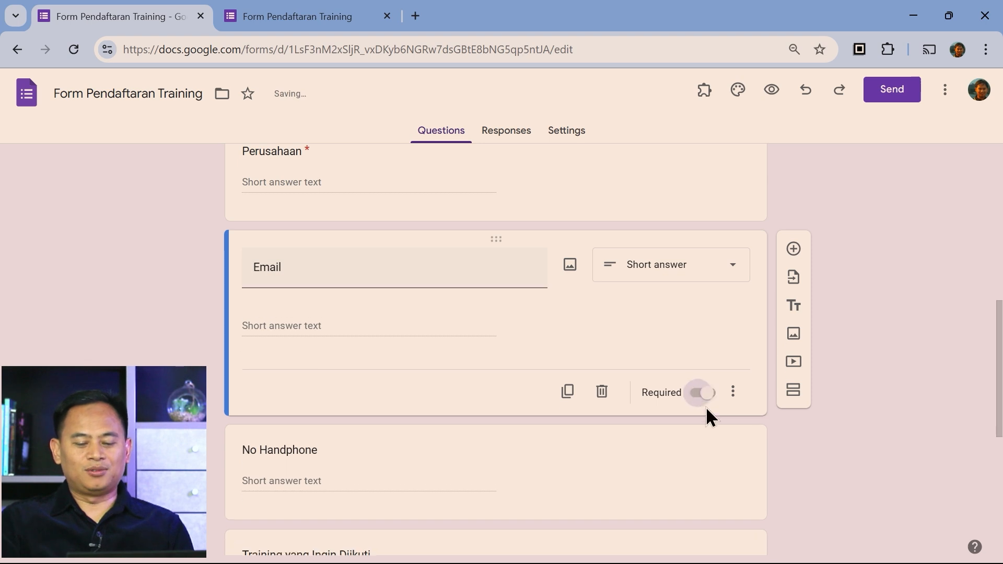
scroll(685, 473, "down", 2)
left_click(659, 384)
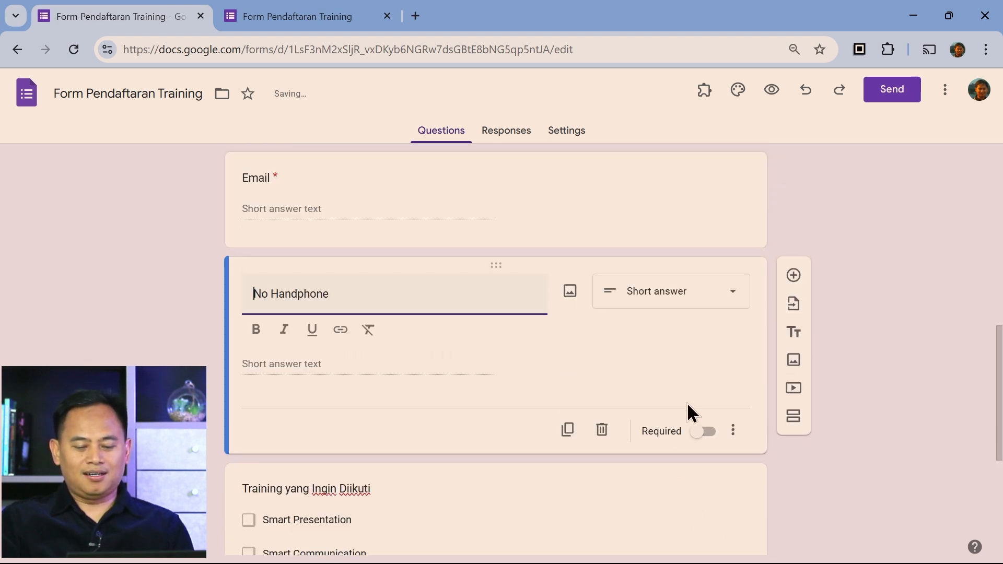
left_click(706, 413)
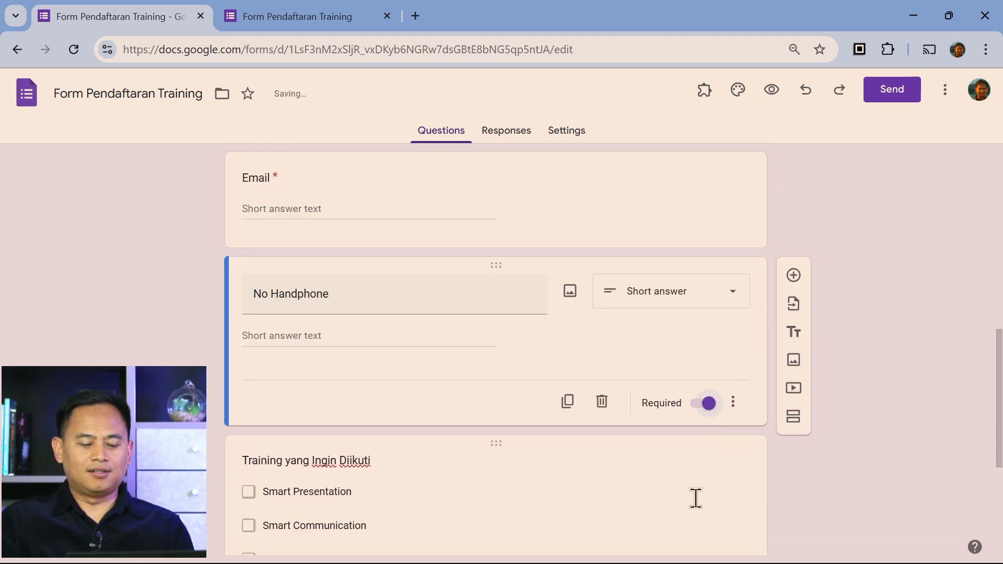
scroll(695, 498, "down", 3)
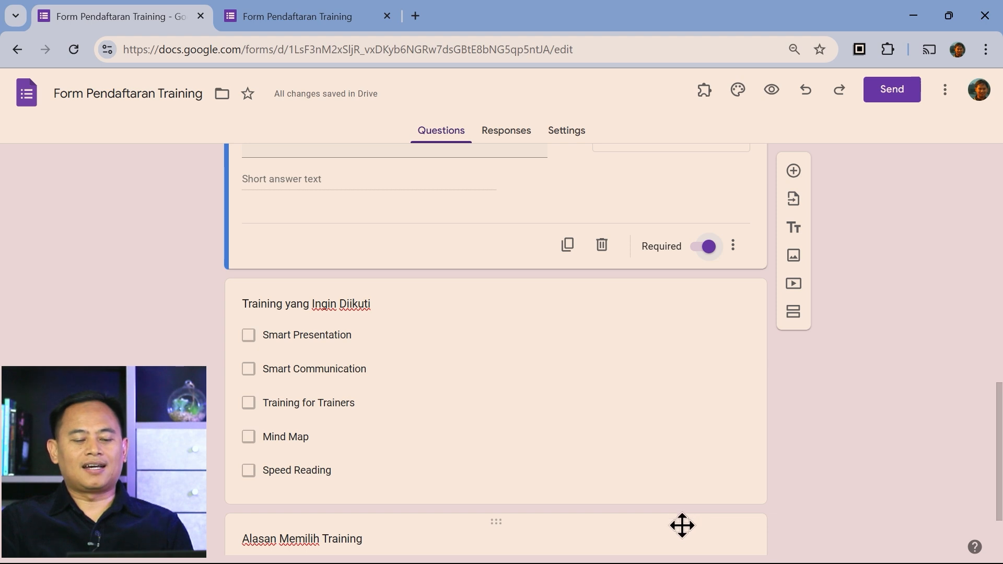
left_click(659, 390)
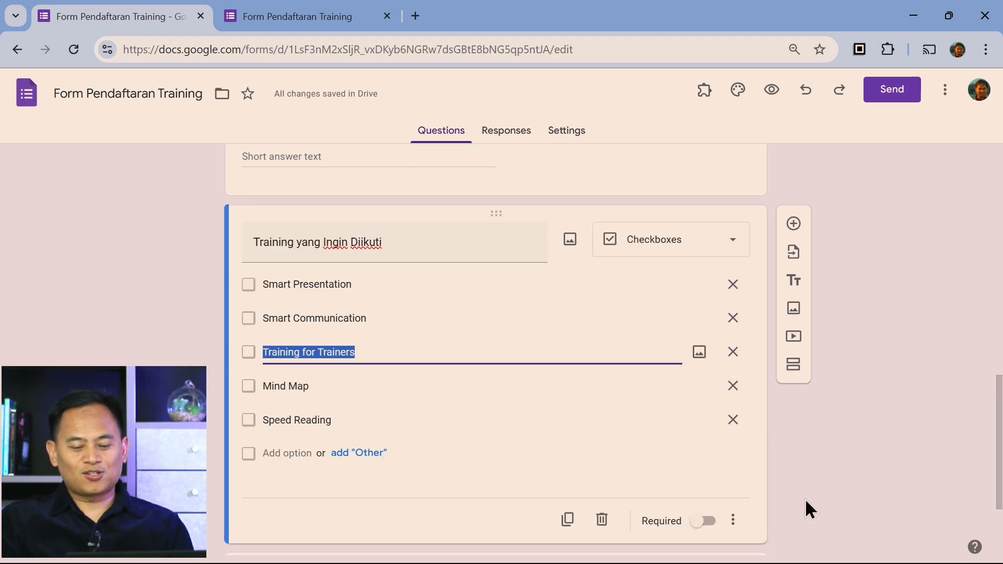
left_click(703, 522)
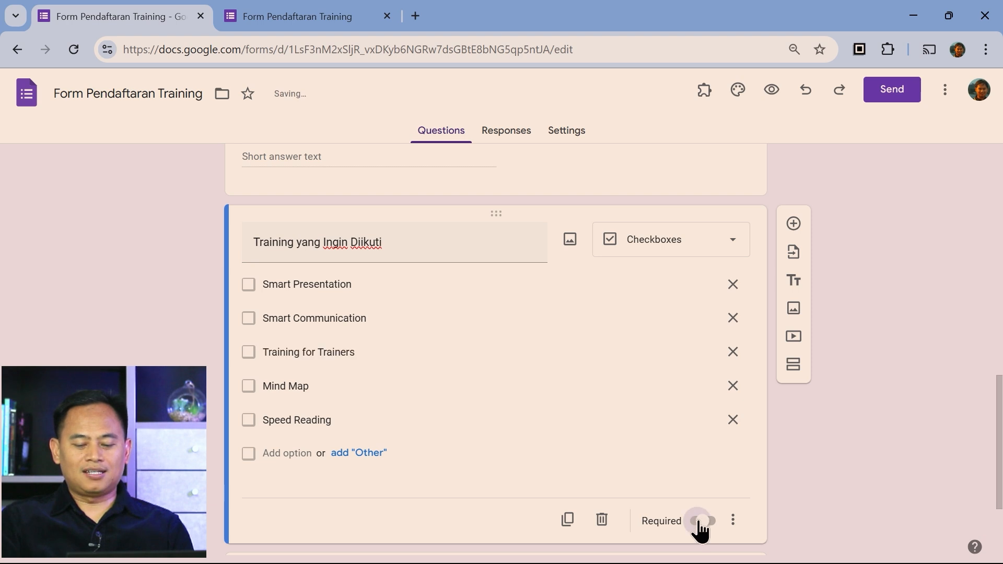
scroll(732, 473, "down", 3)
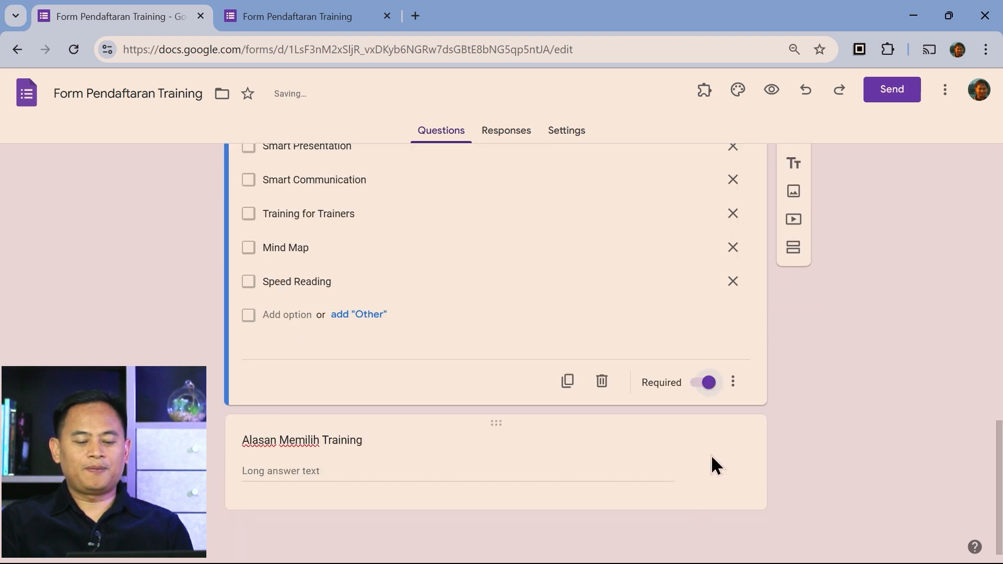
left_click(681, 456)
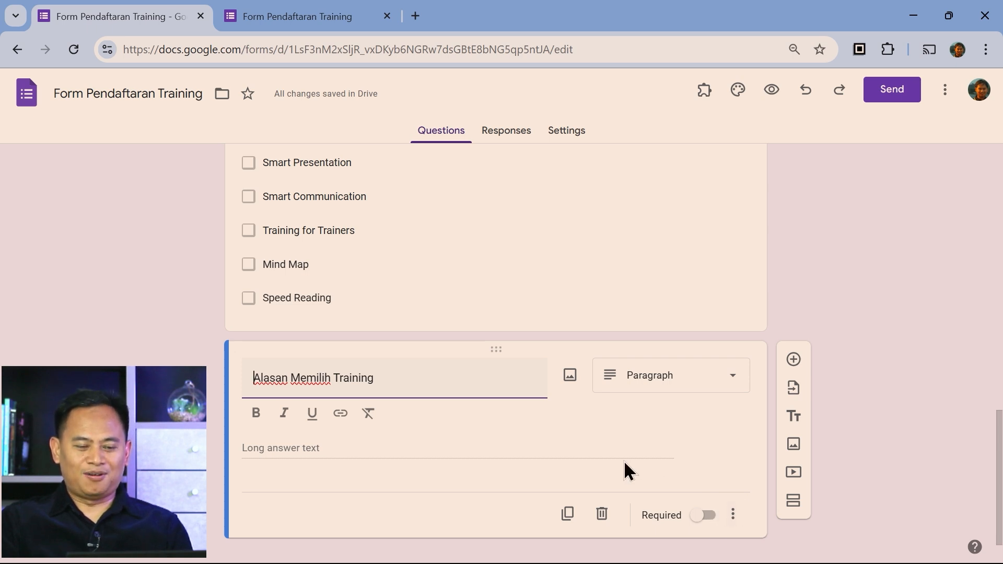
scroll(181, 337, "up", 10)
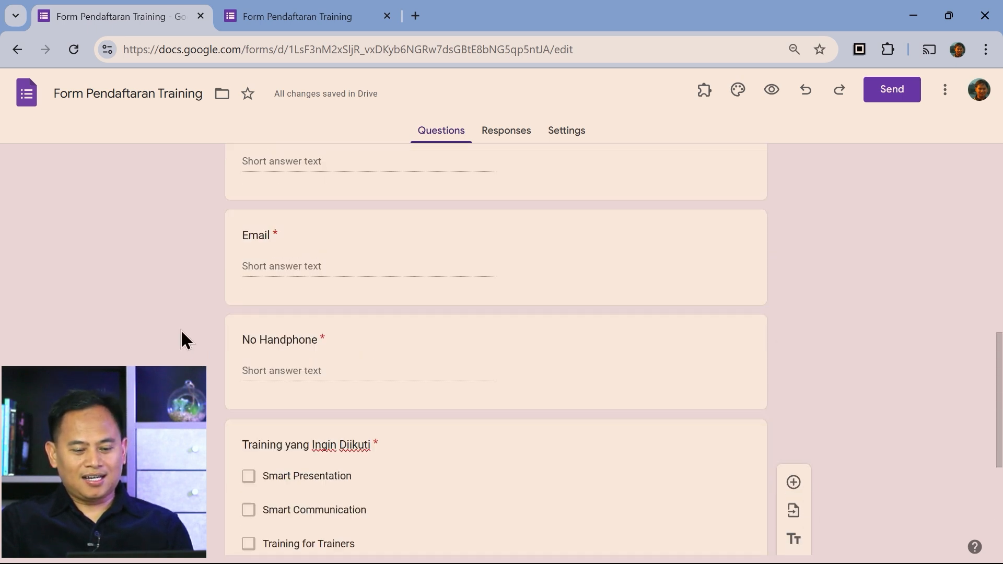
scroll(183, 338, "up", 3)
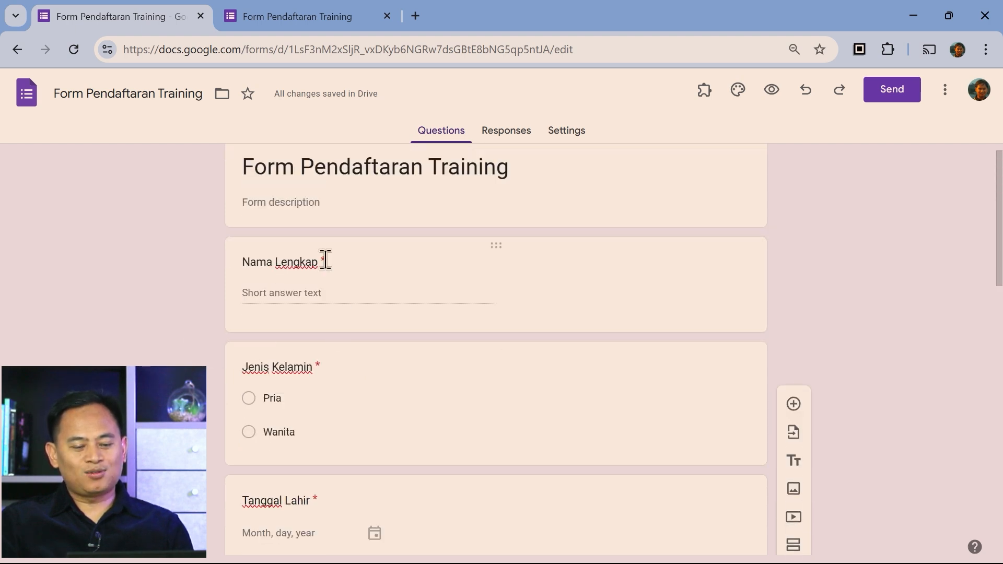
scroll(339, 397, "down", 1)
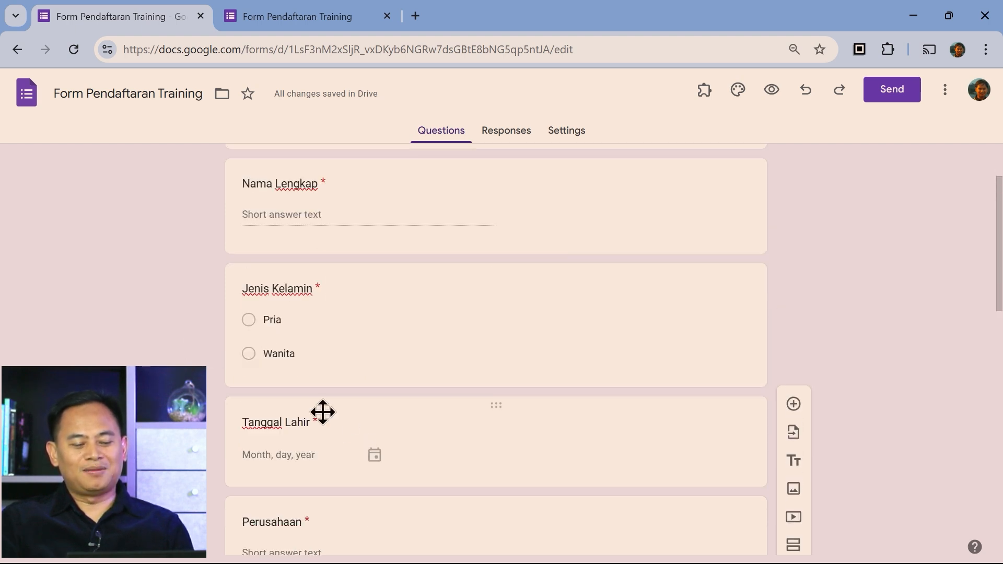
scroll(338, 438, "down", 1)
scroll(330, 462, "down", 5)
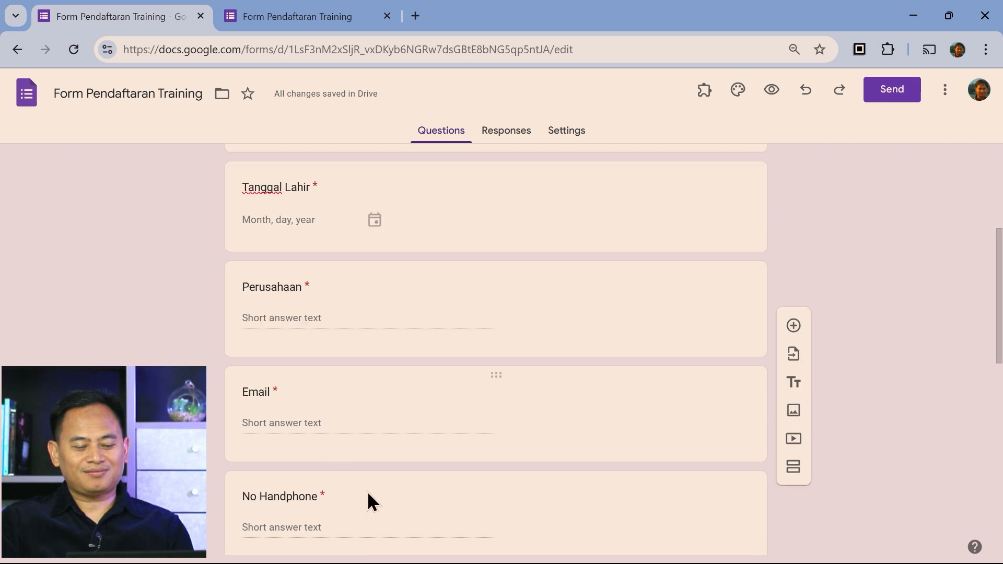
scroll(422, 477, "down", 1)
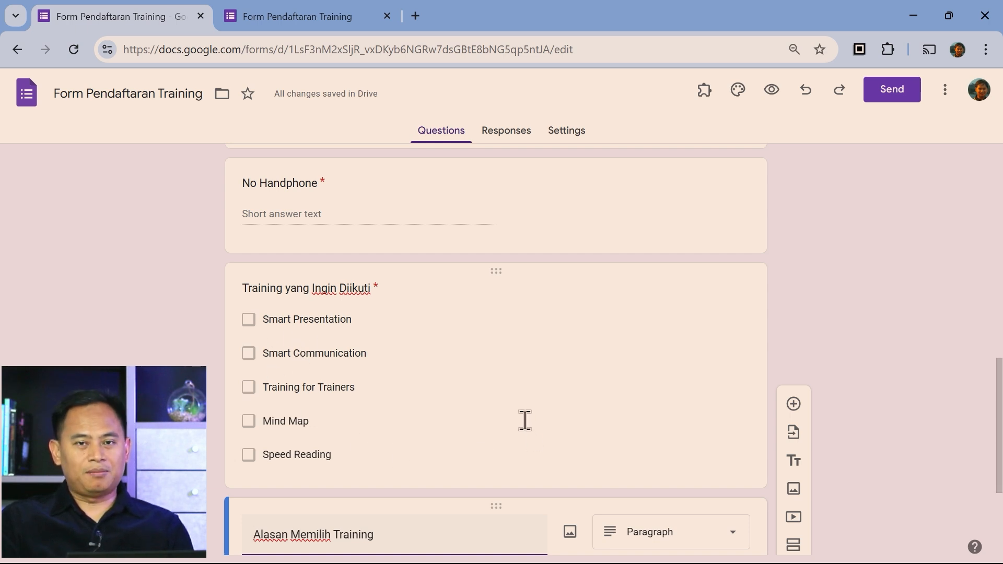
Add the description 'Pilih satu atau lebih training yang ingin Anda ikuti.' to the Training question
left_click(613, 397)
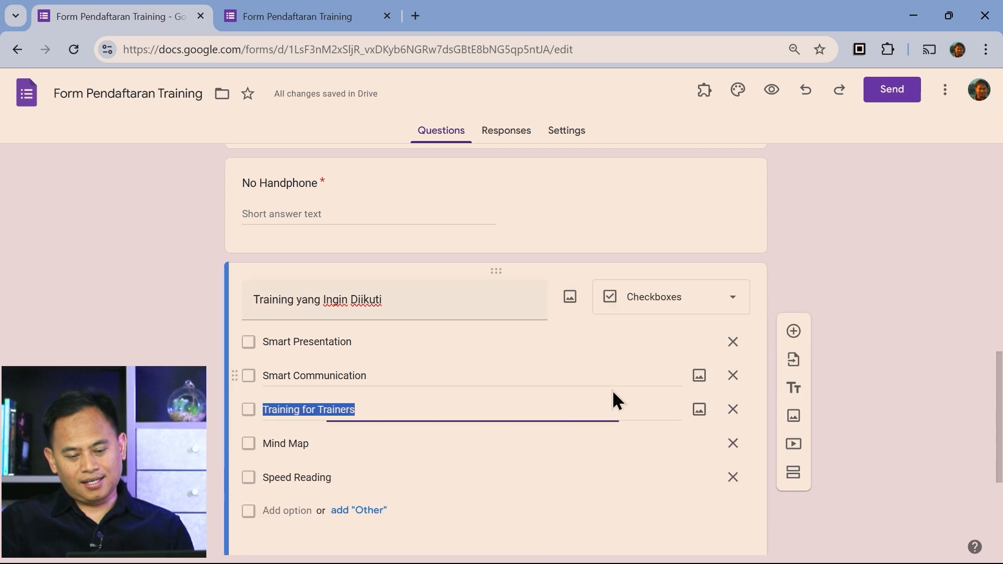
scroll(629, 457, "down", 3)
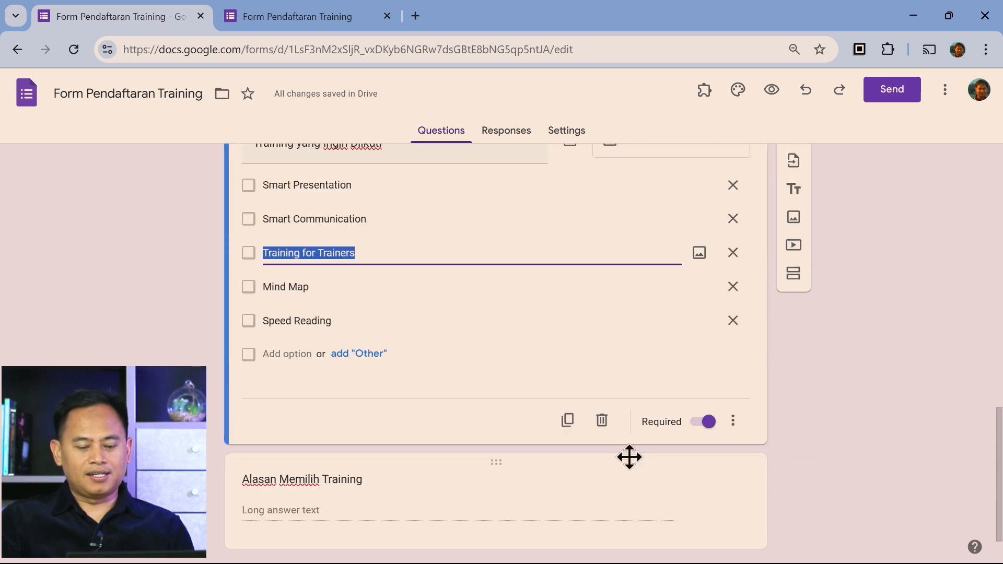
left_click(733, 422)
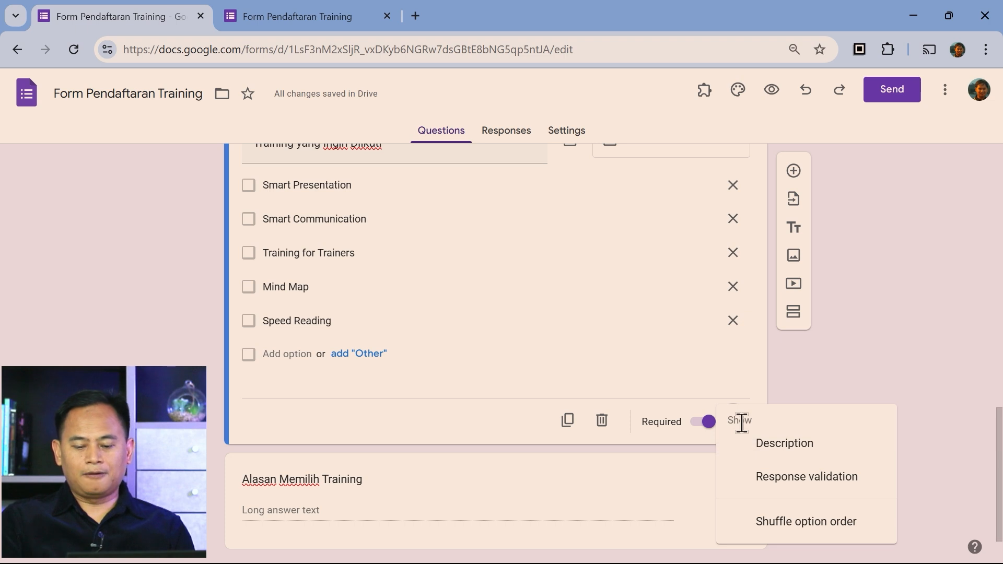
left_click(805, 459)
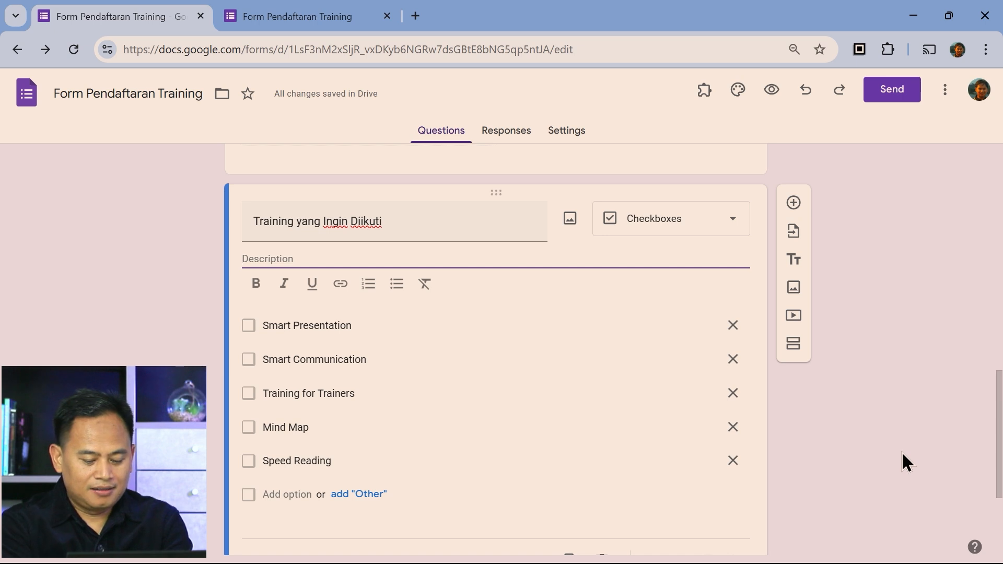
type("Pilih ")
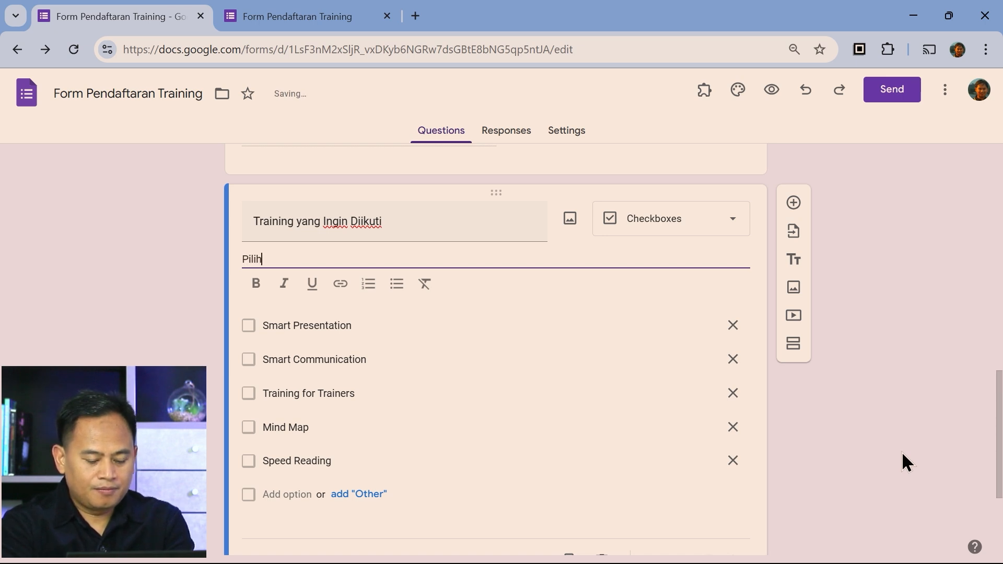
type("satu a")
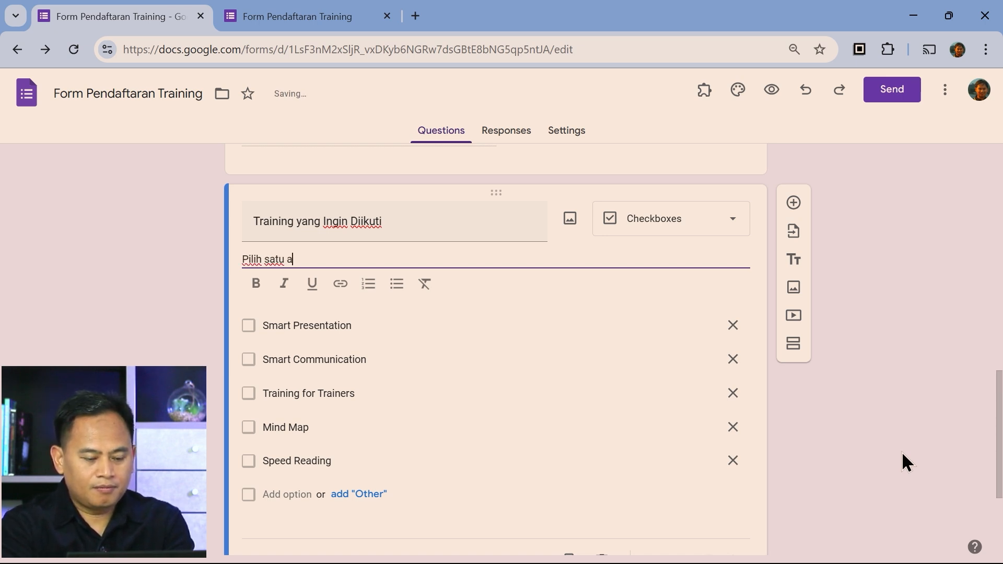
type("tau leb")
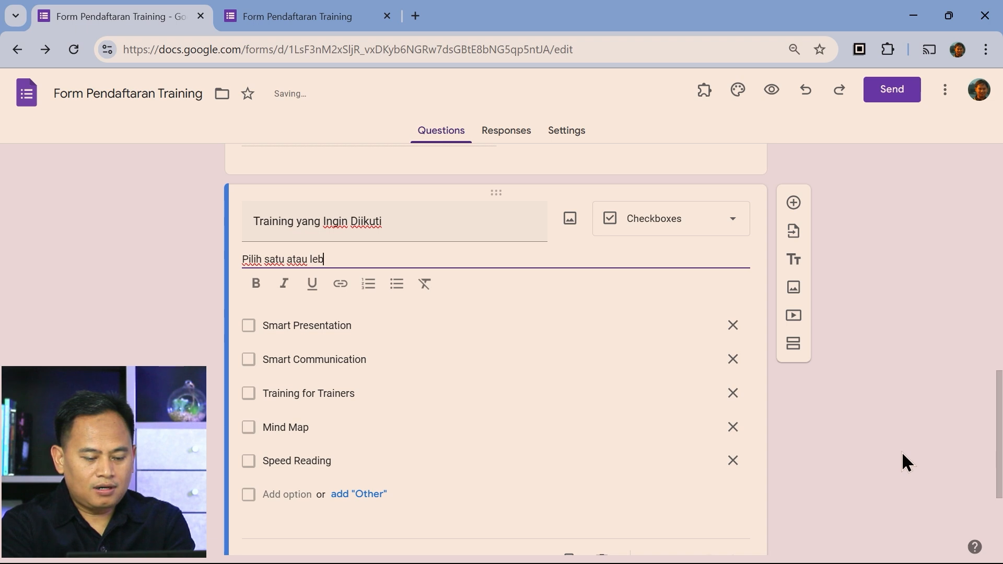
type("ih ")
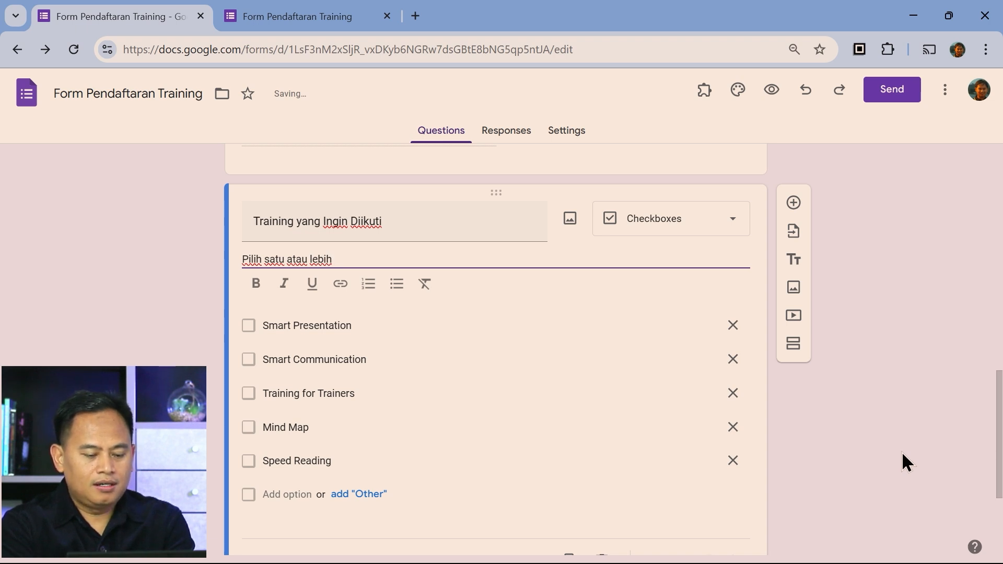
type("traini")
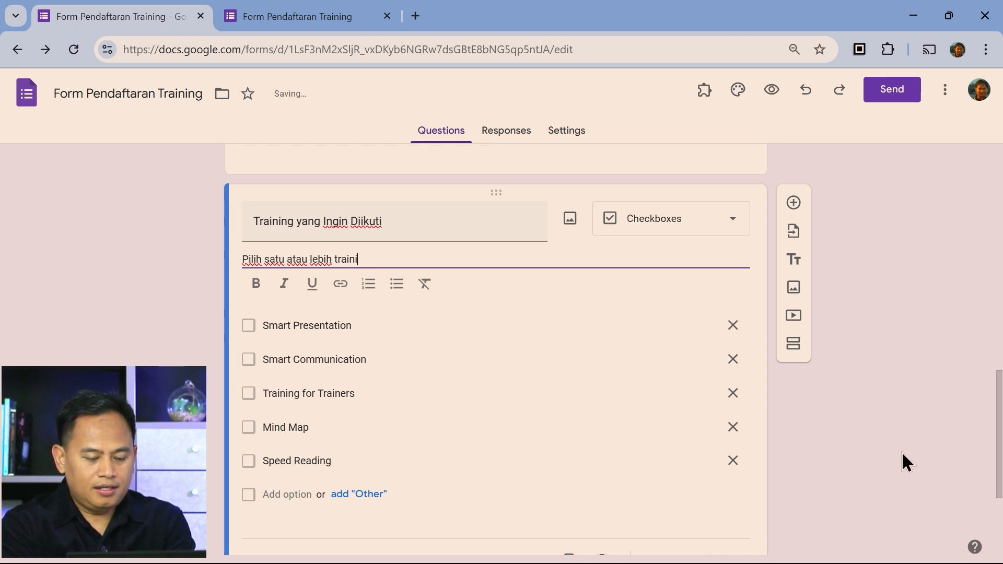
type("ng yang ingi")
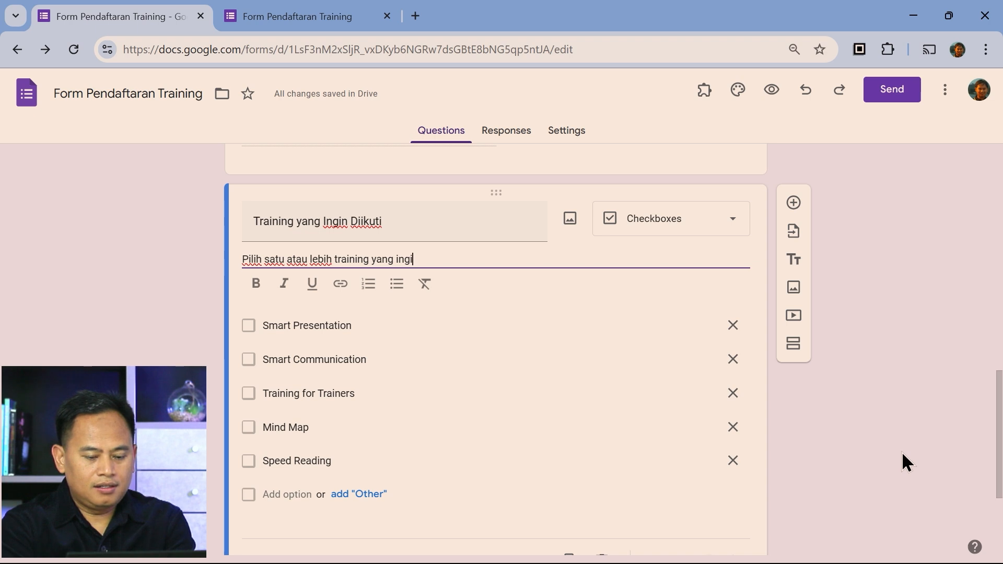
type("n Anda ikuti.")
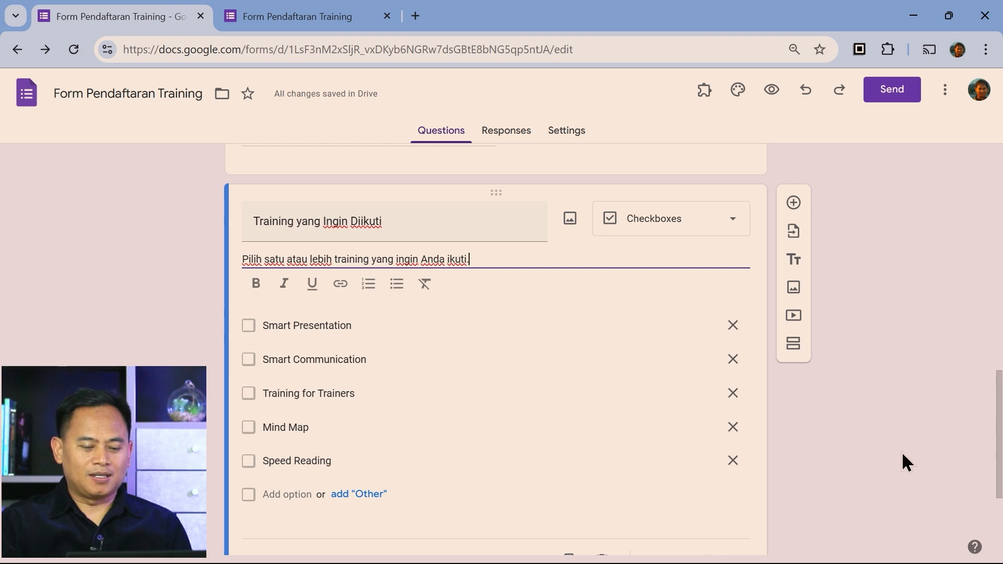
scroll(643, 392, "down", 3)
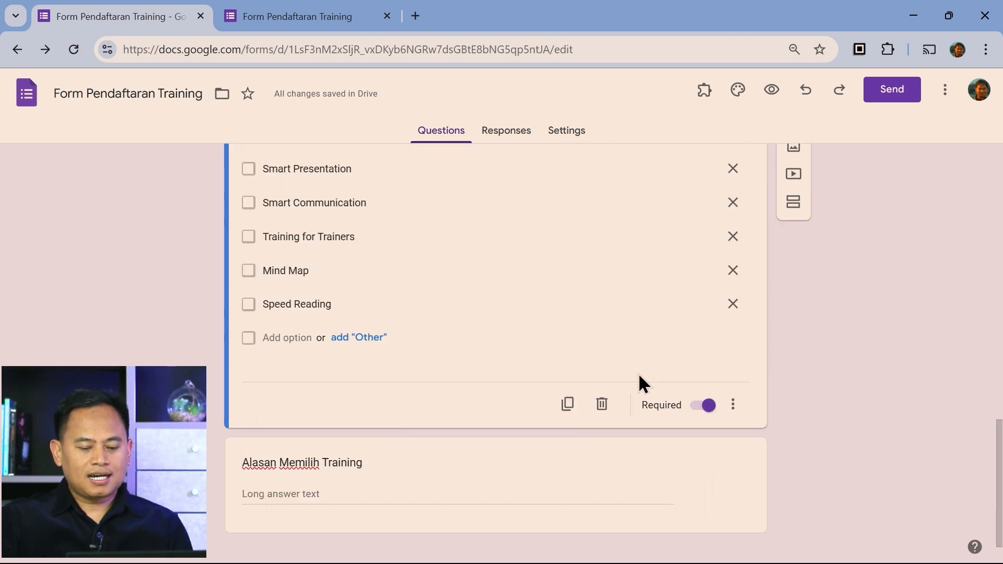
scroll(729, 424, "up", 5)
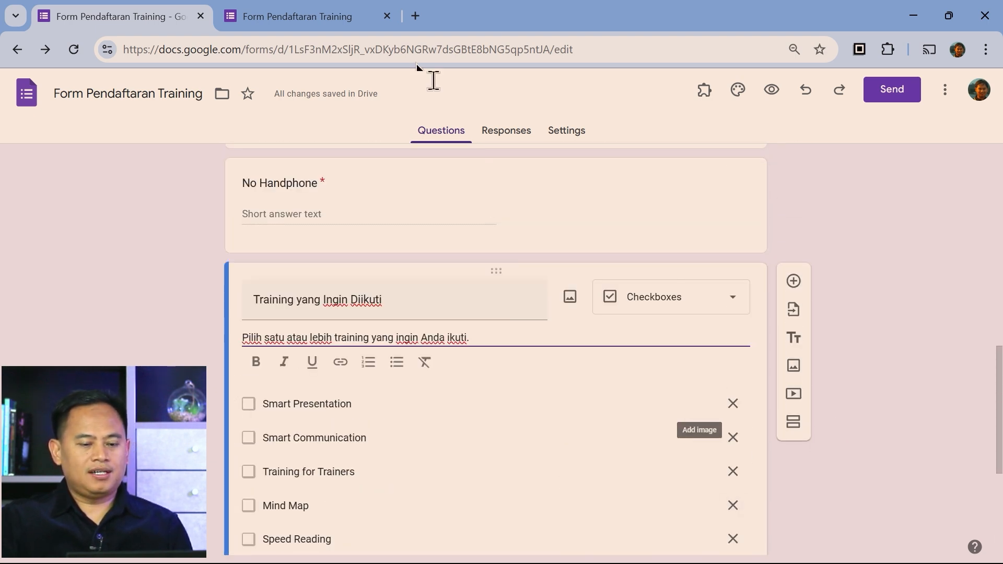
Reload the live form and enter a respondent's full name in Nama Lengkap
left_click(306, 17)
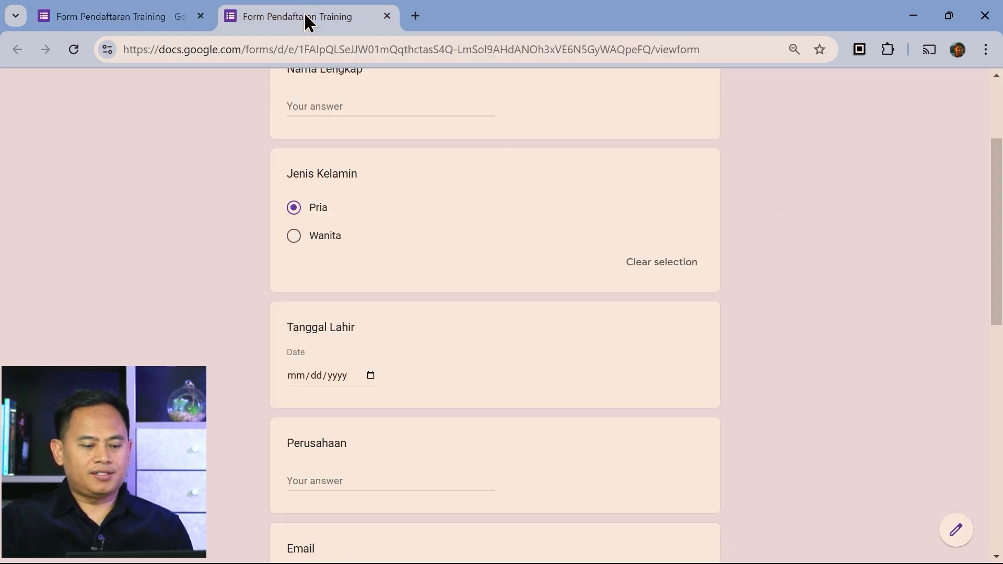
left_click(73, 49)
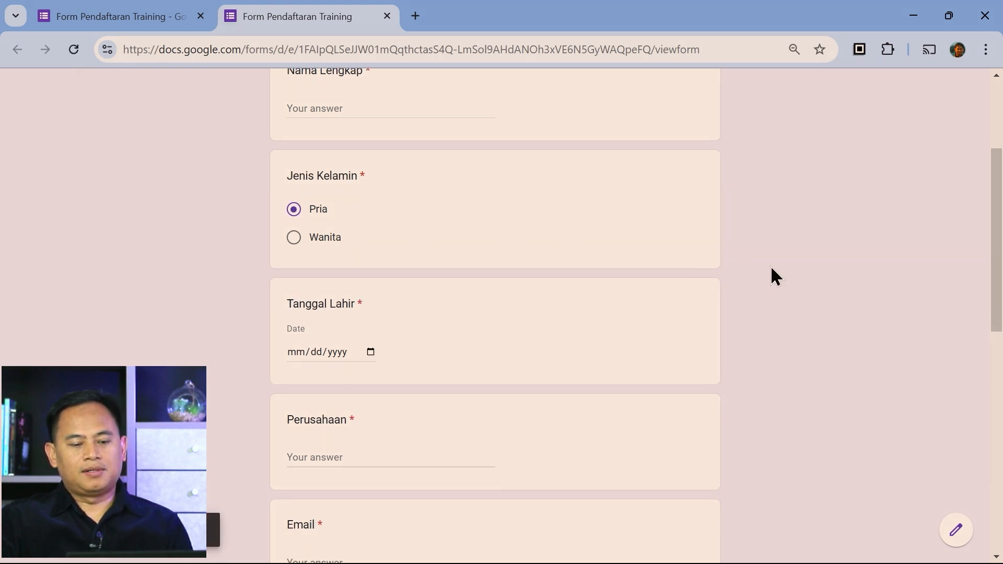
scroll(771, 269, "up", 4)
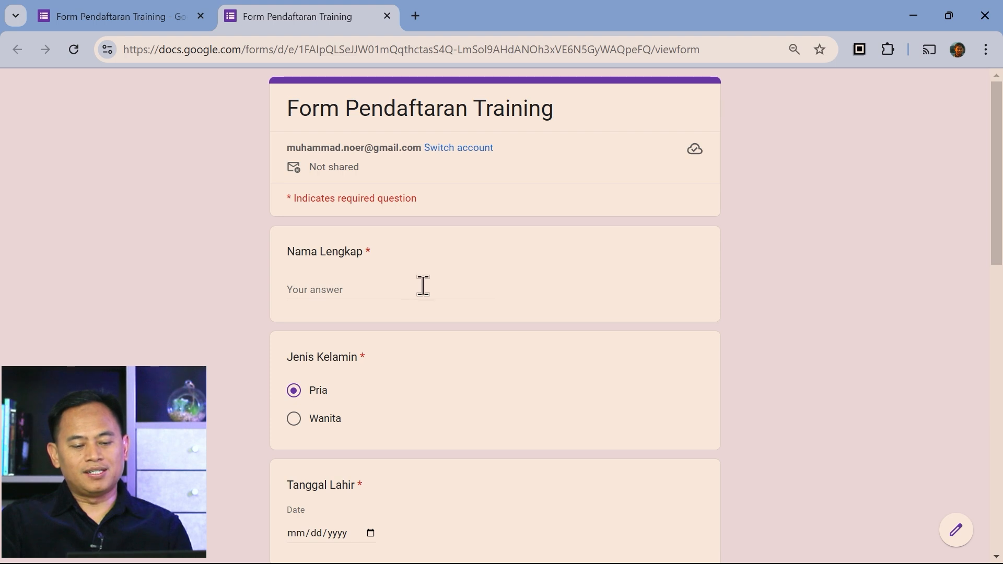
left_click(389, 289)
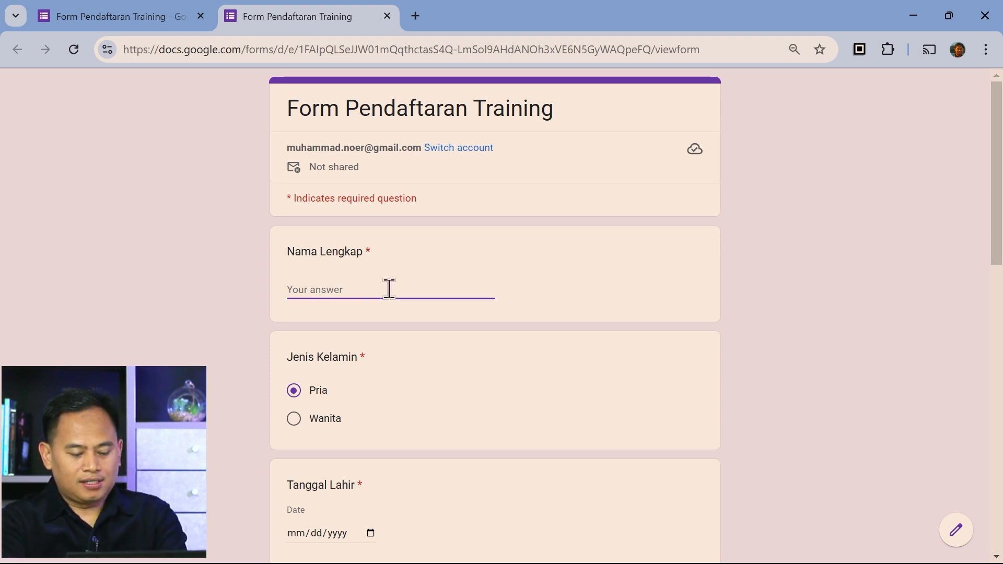
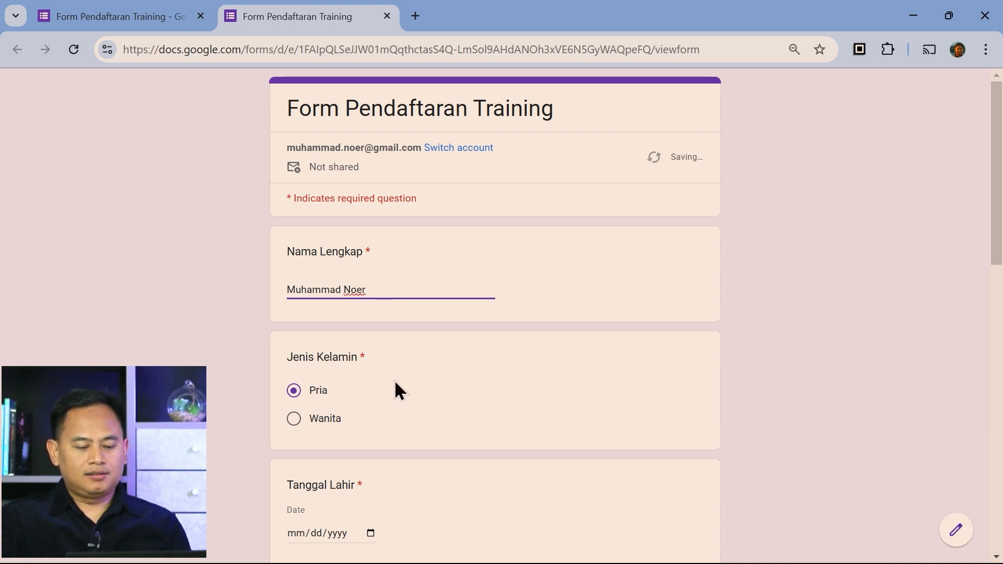
Tick Smart Communication and try submitting, so the empty required questions are flagged
scroll(354, 345, "down", 2)
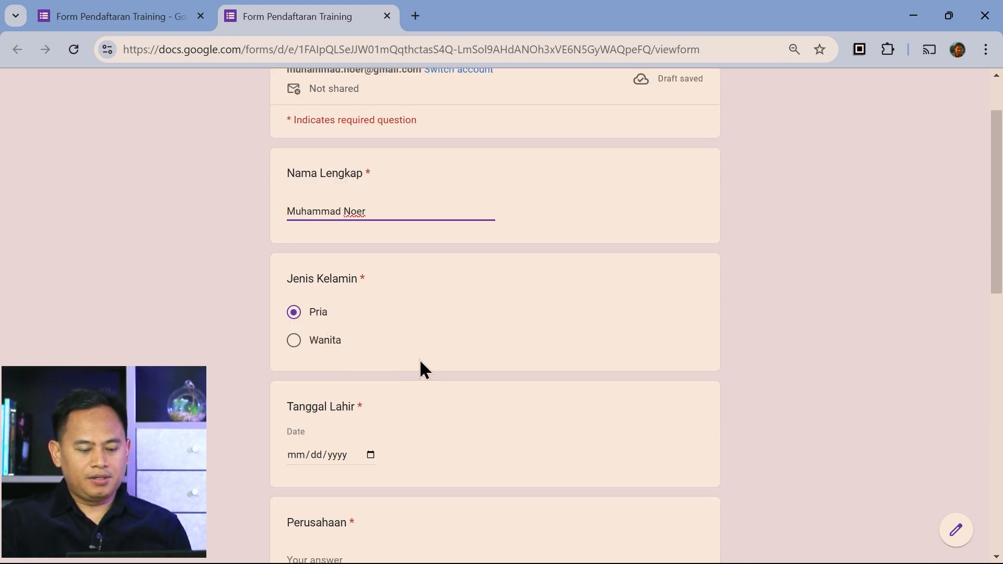
scroll(388, 398, "down", 2)
scroll(397, 361, "down", 10)
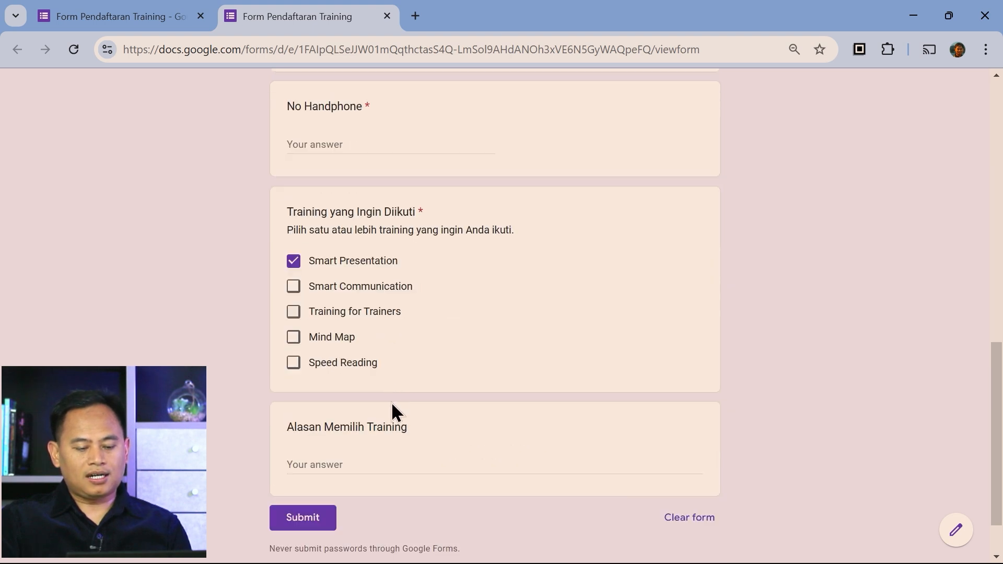
left_click(293, 286)
scroll(513, 374, "down", 2)
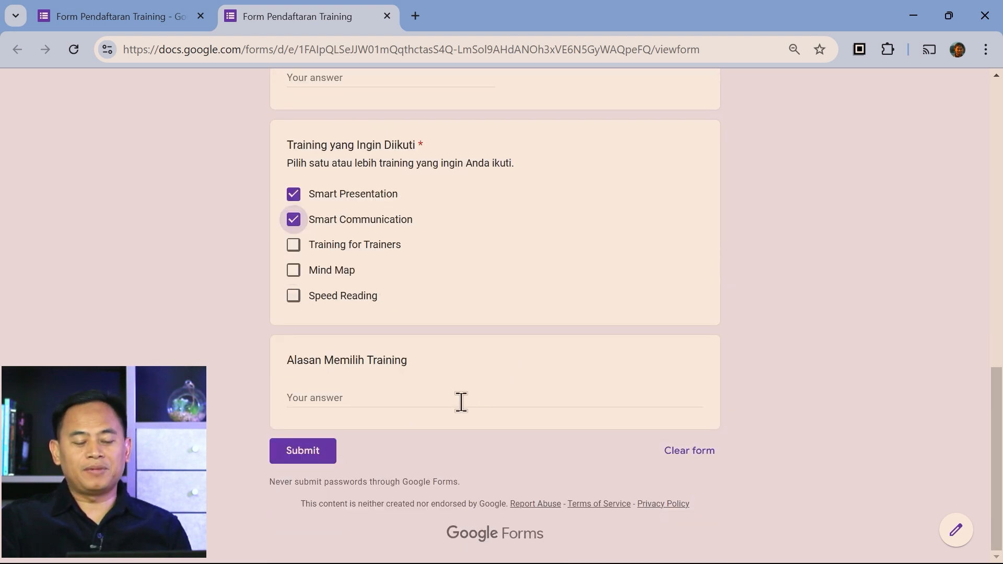
left_click(305, 449)
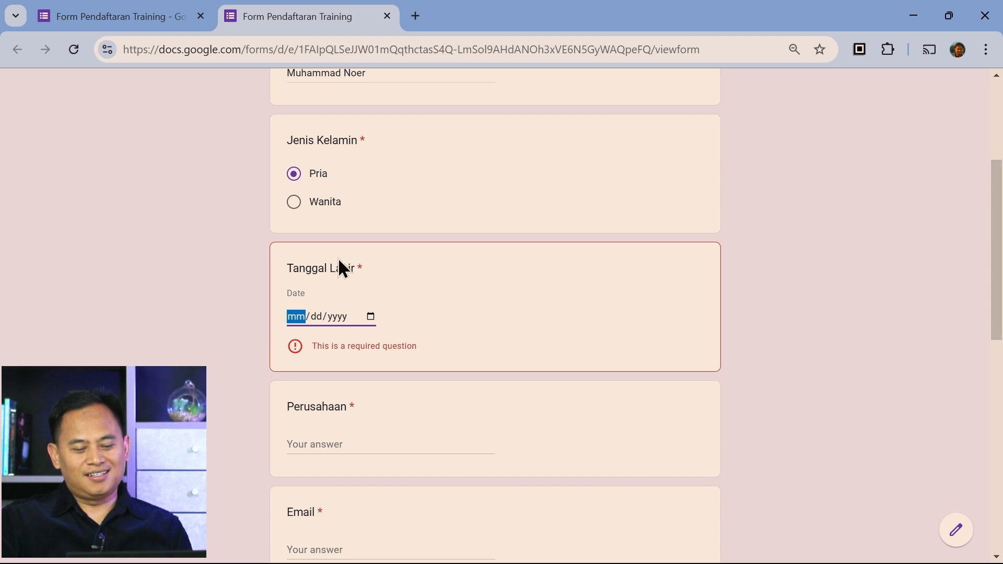
scroll(490, 454, "down", 2)
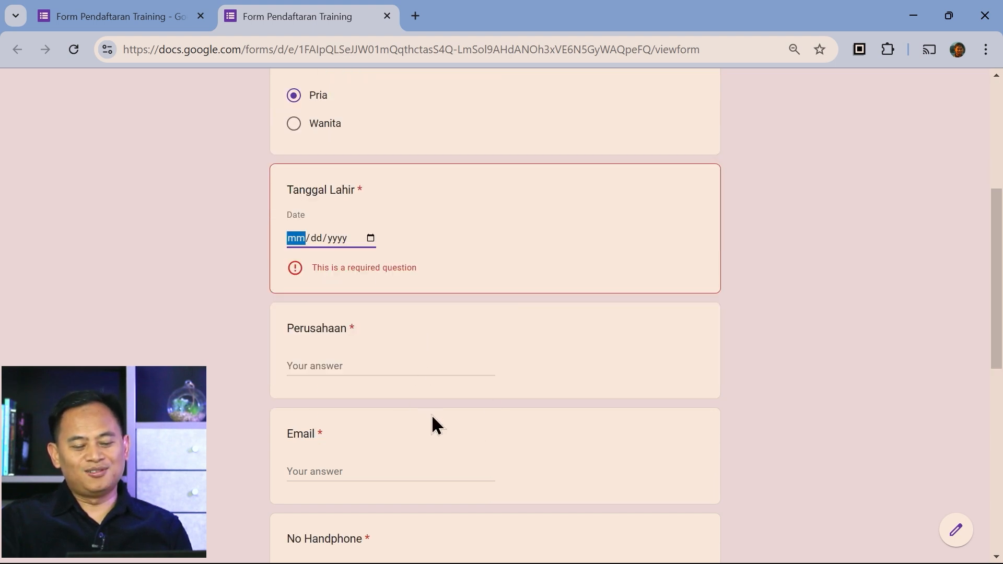
scroll(458, 461, "down", 3)
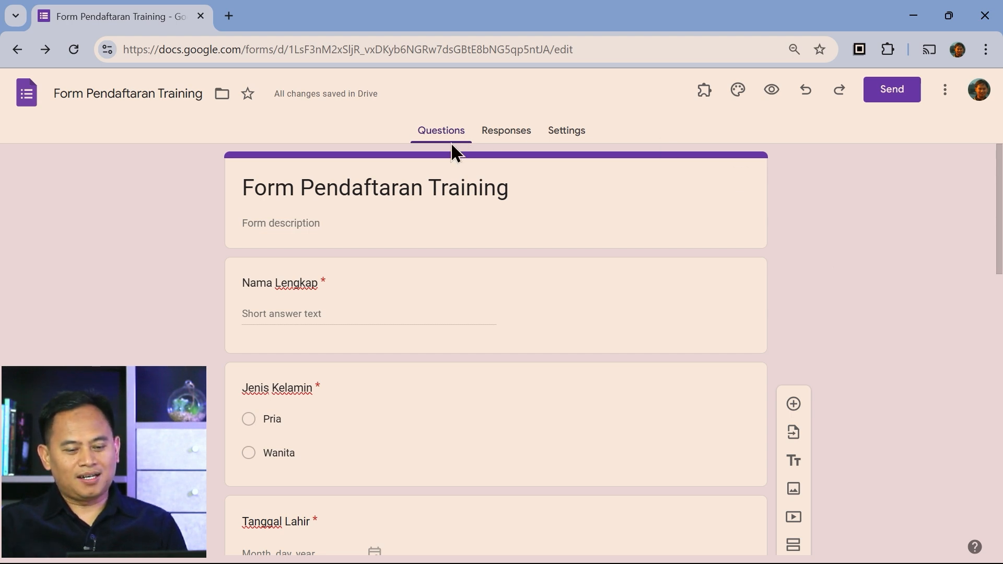
Open the Settings tab and expand the Responses and Presentation sections to review them
left_click(582, 139)
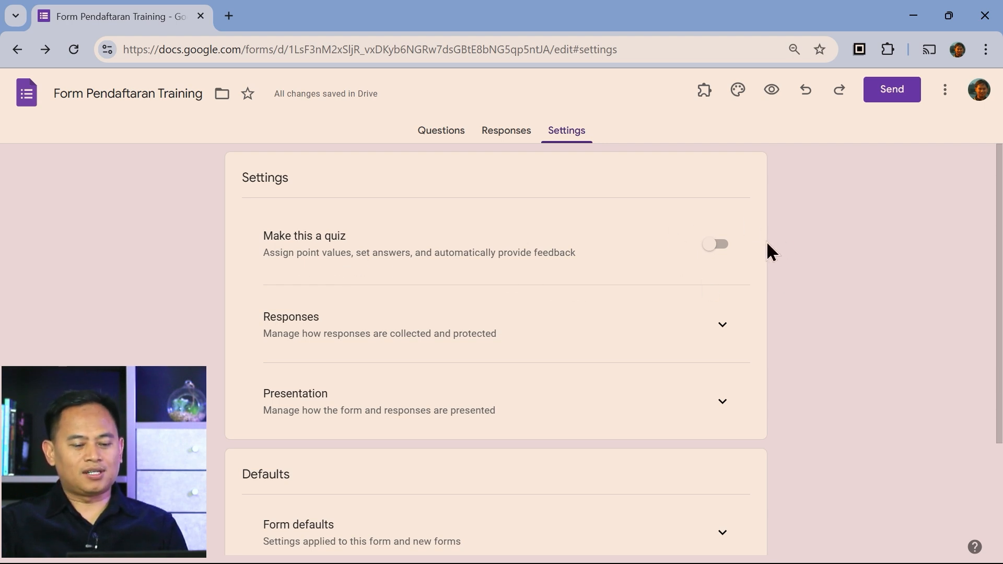
scroll(813, 291, "down", 1)
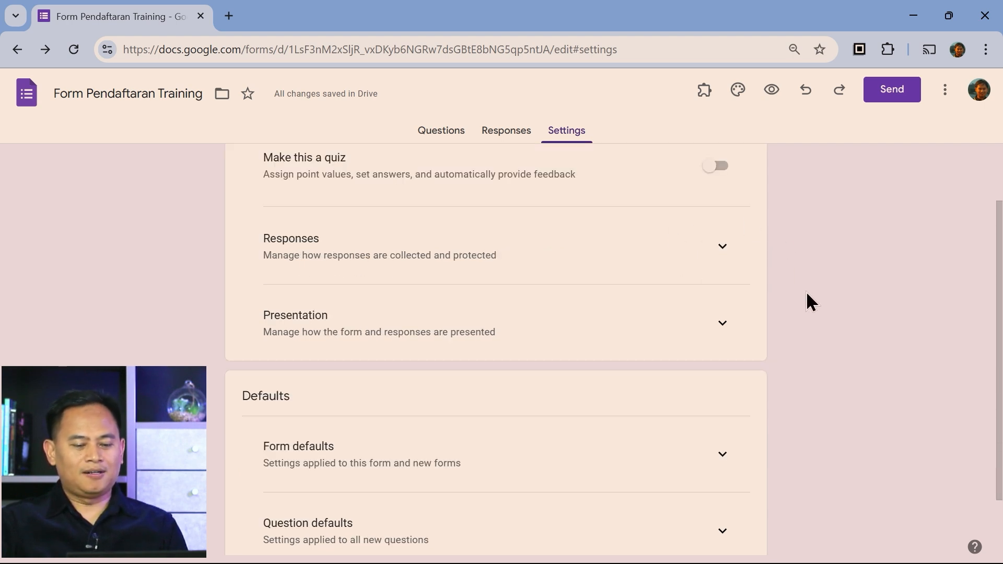
left_click(723, 247)
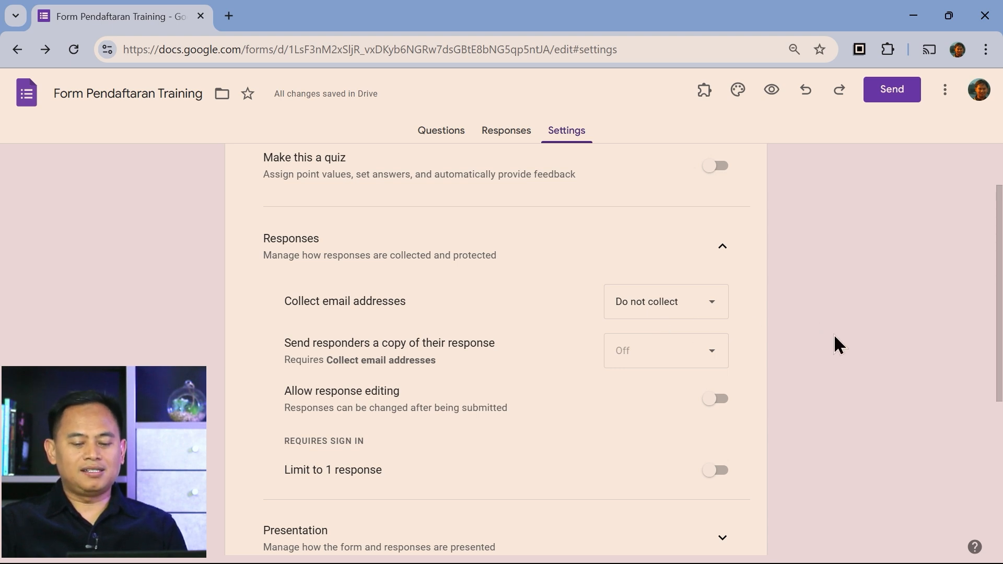
scroll(838, 343, "down", 3)
scroll(815, 345, "down", 2)
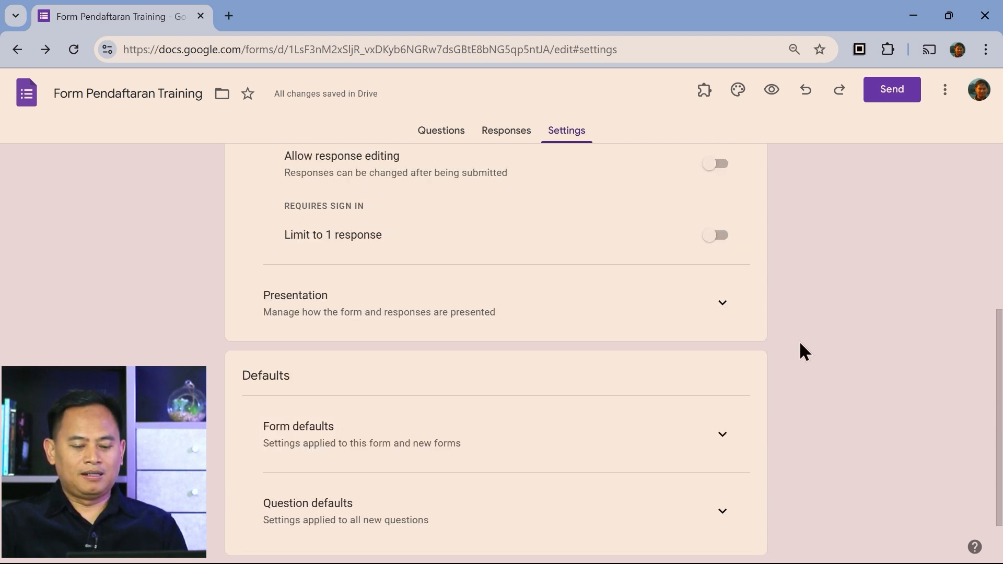
left_click(721, 303)
scroll(868, 325, "down", 3)
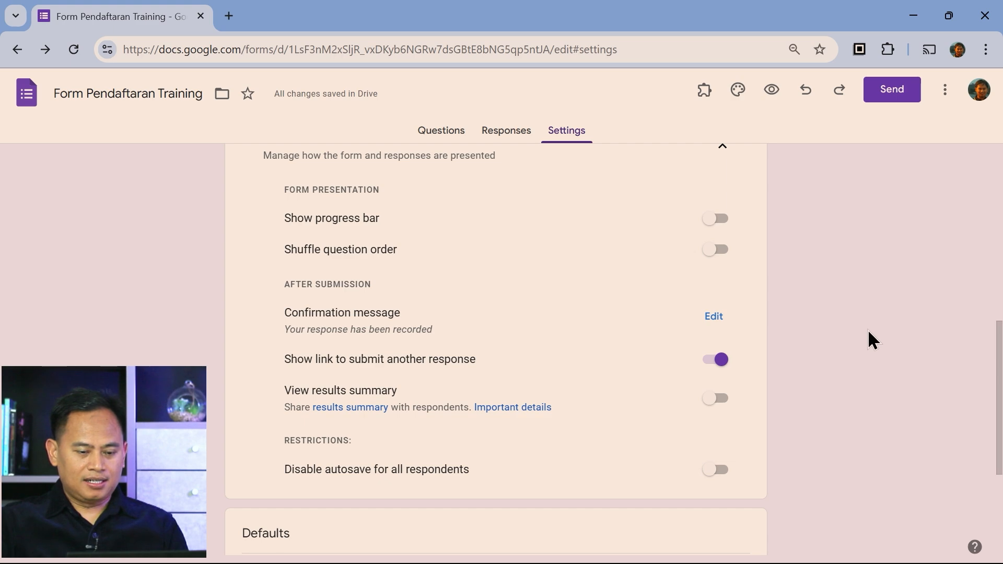
scroll(867, 331, "down", 4)
scroll(867, 330, "up", 2)
scroll(866, 331, "down", 2)
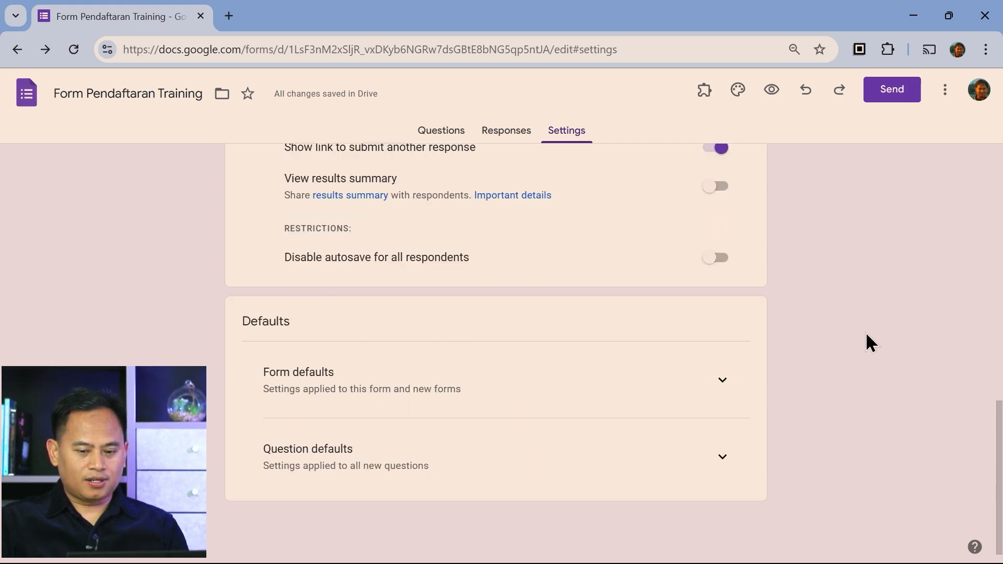
scroll(852, 346, "up", 15)
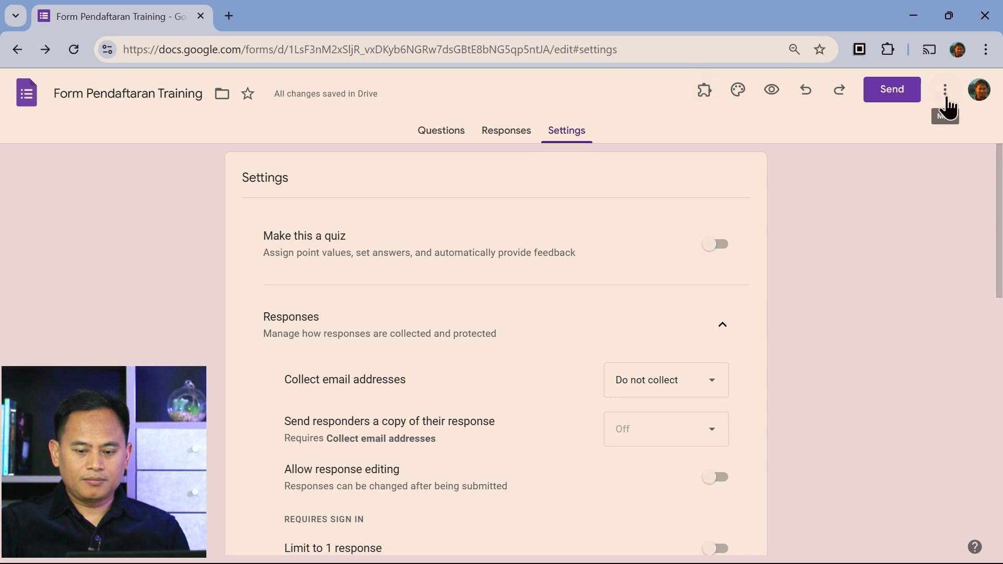
Get the form's link from Send, shorten it to forms.gle and copy it
left_click(894, 99)
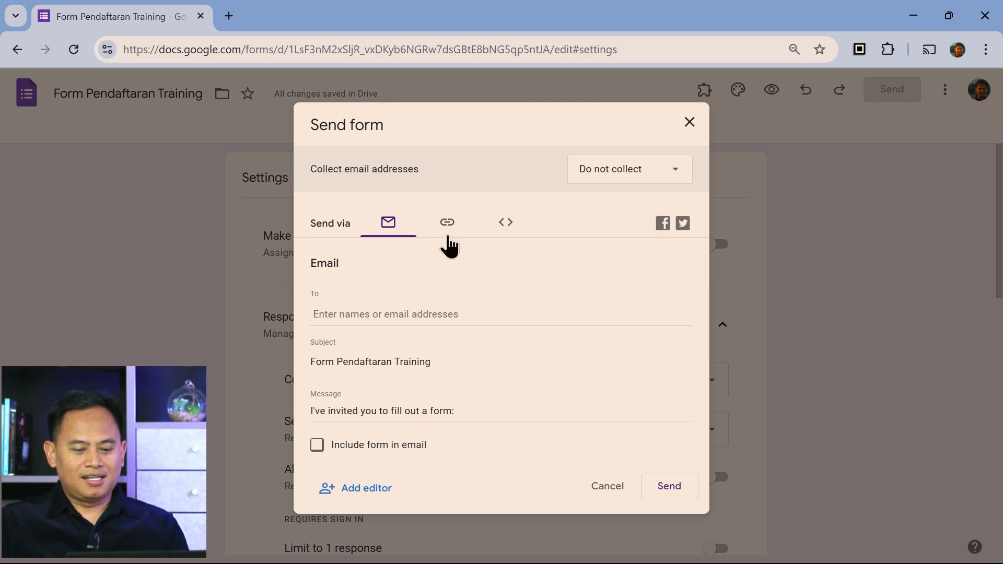
left_click(451, 234)
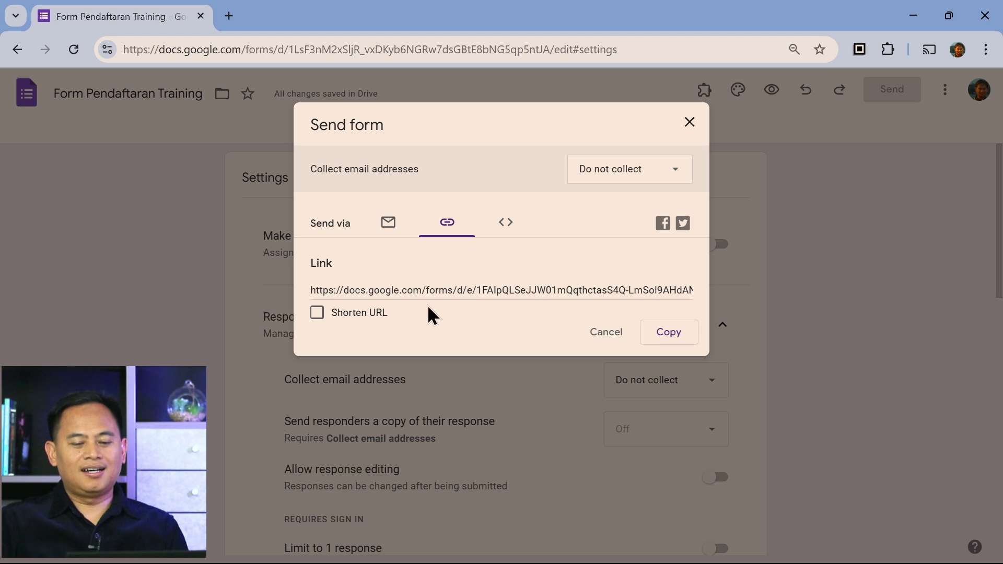
left_click(484, 289)
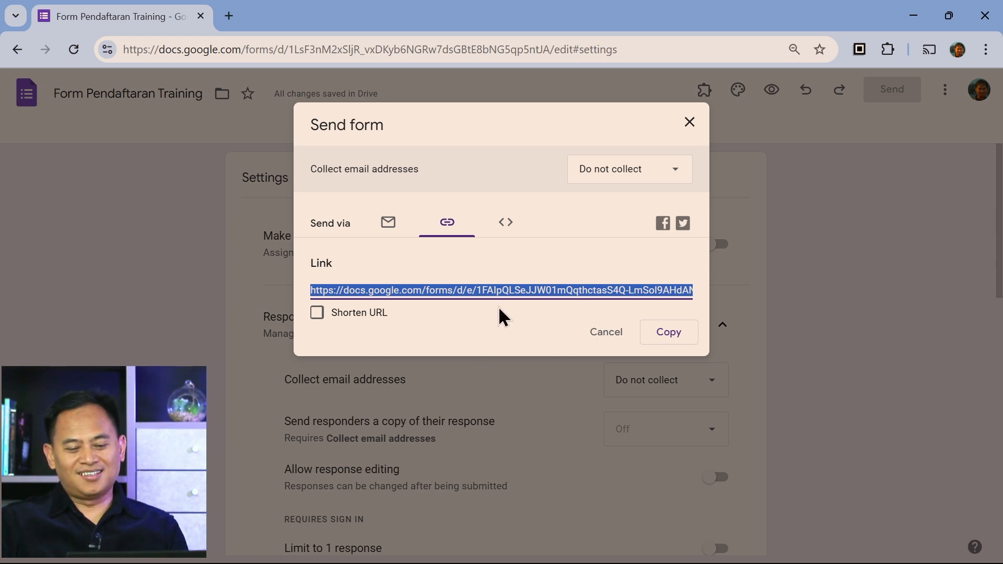
left_click(487, 331)
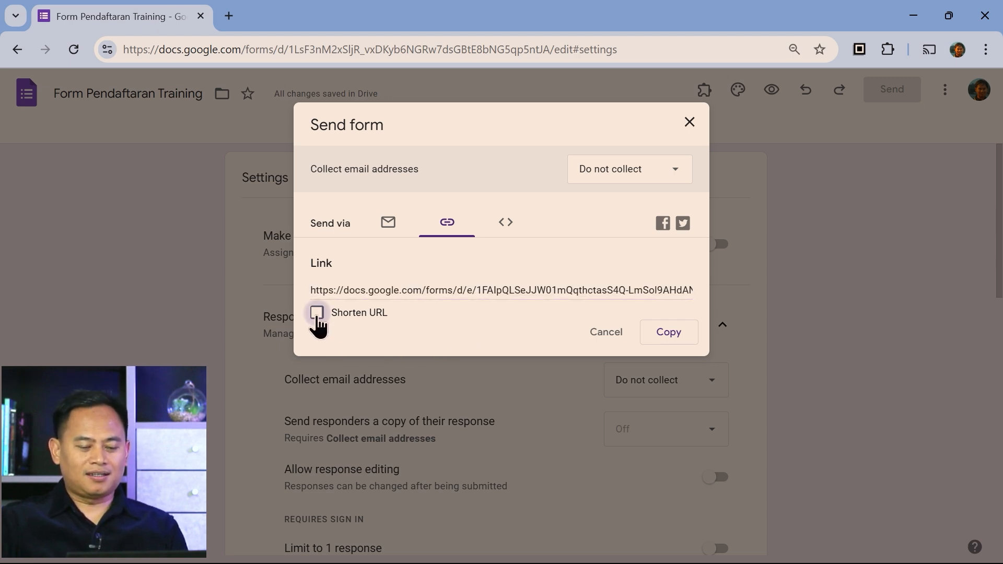
left_click(317, 313)
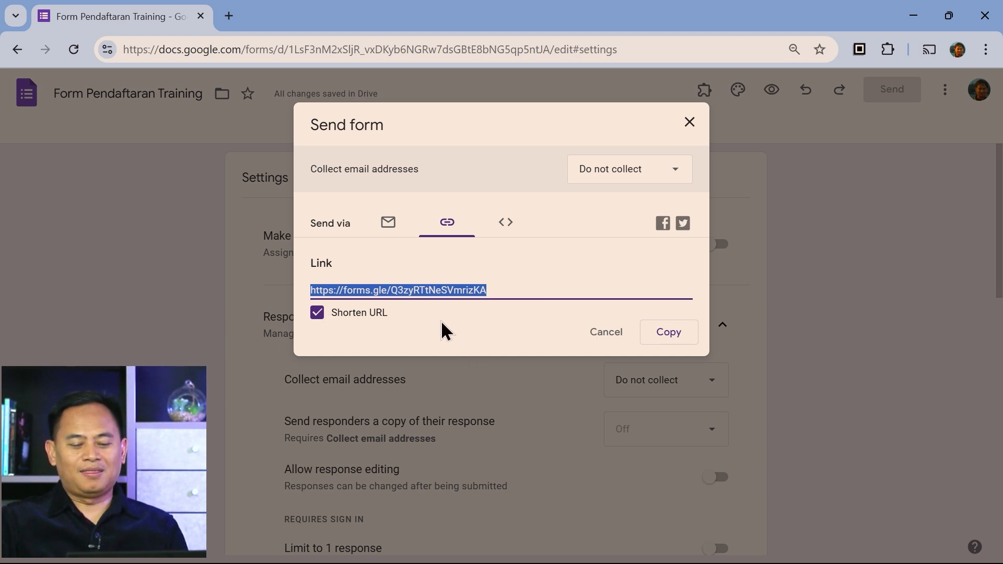
left_click(667, 338)
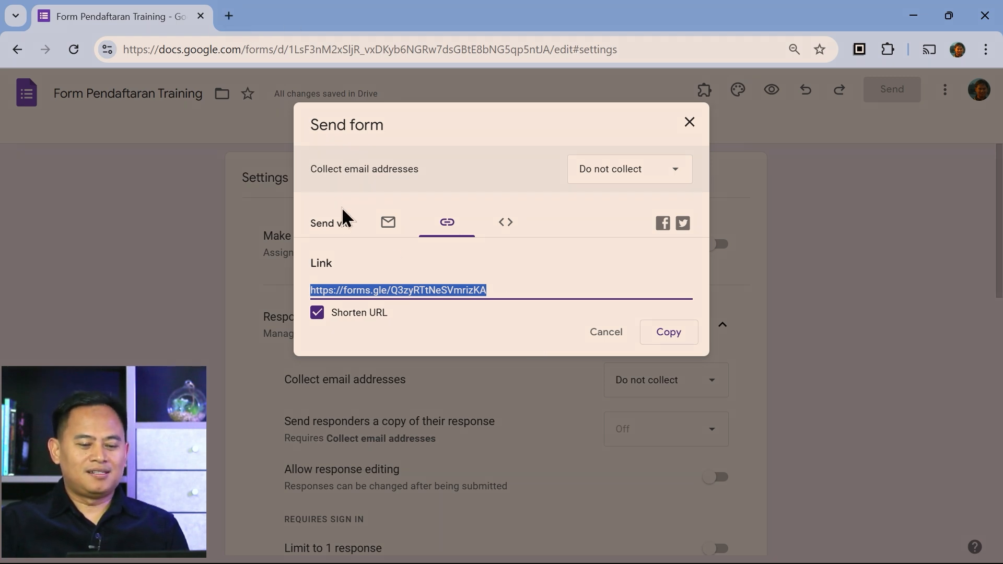
left_click(673, 342)
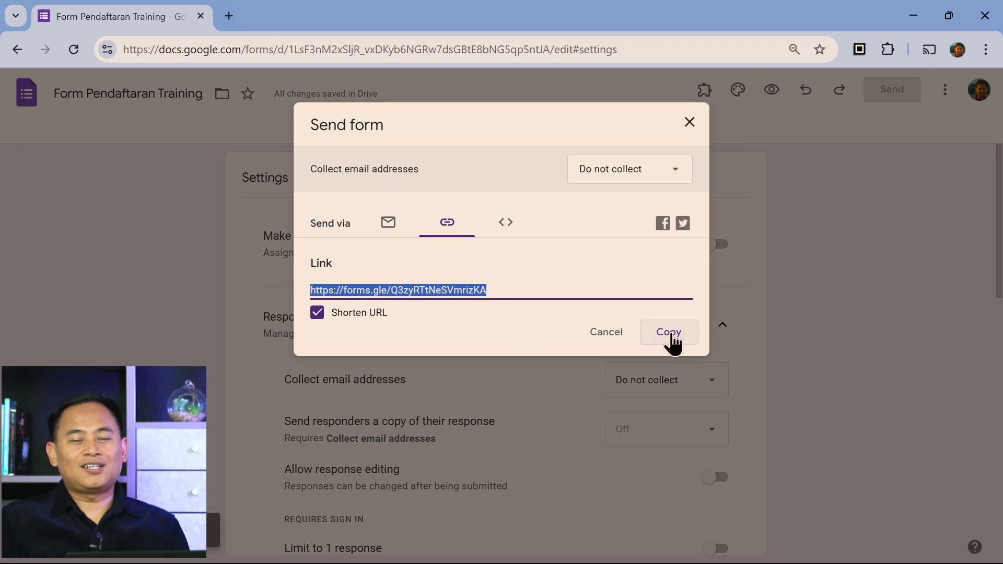
left_click(987, 50)
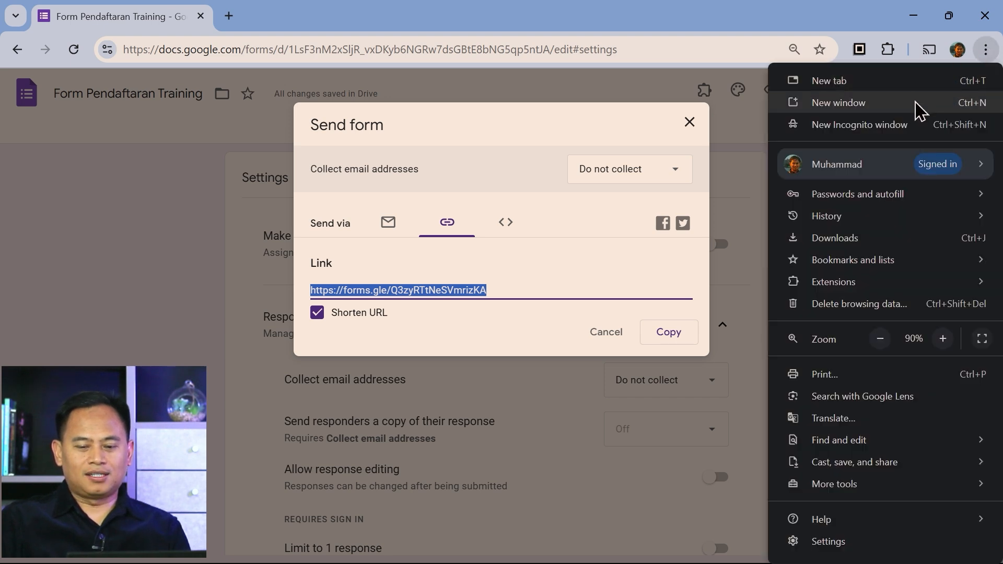
Open a new Incognito window and load the copied short form link there
left_click(908, 124)
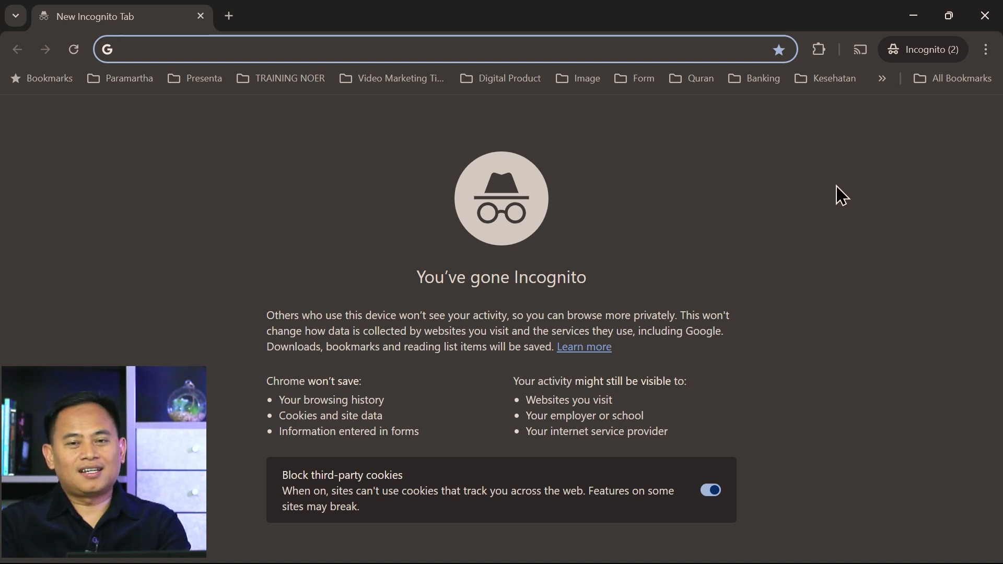
key("ctrl+v")
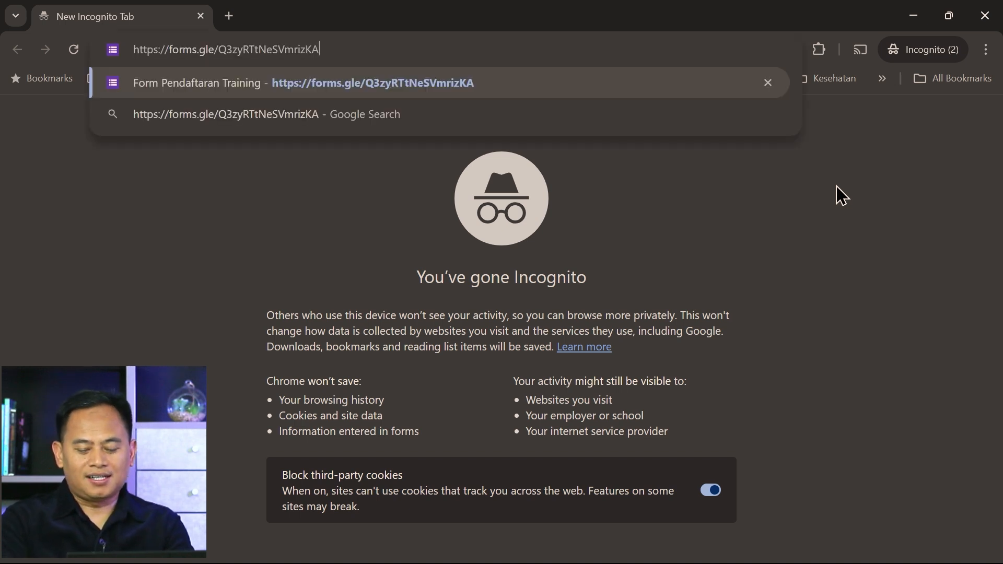
key("Return")
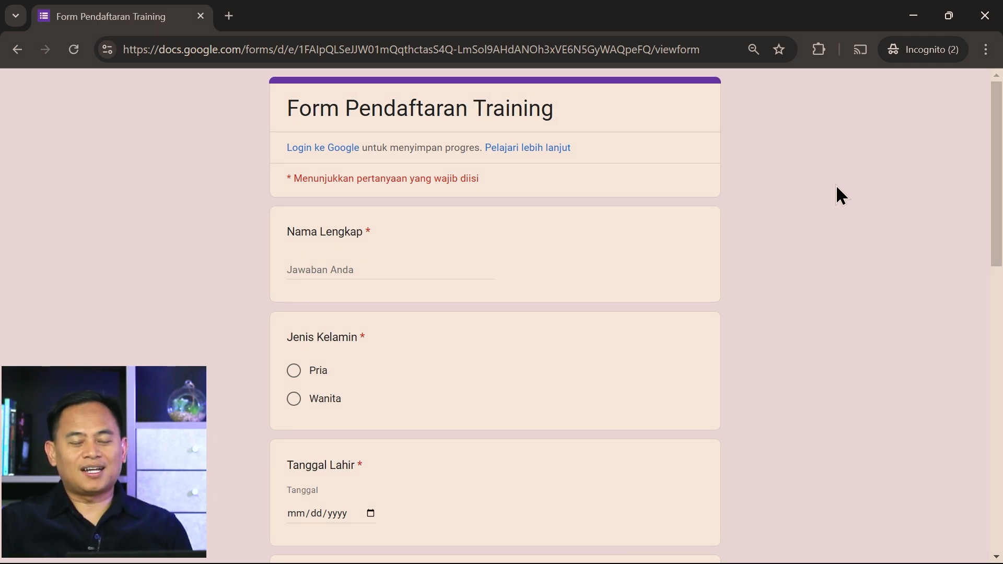
Enter the respondent's full name in Nama Lengkap and choose Pria for Jenis Kelamin
left_click(340, 268)
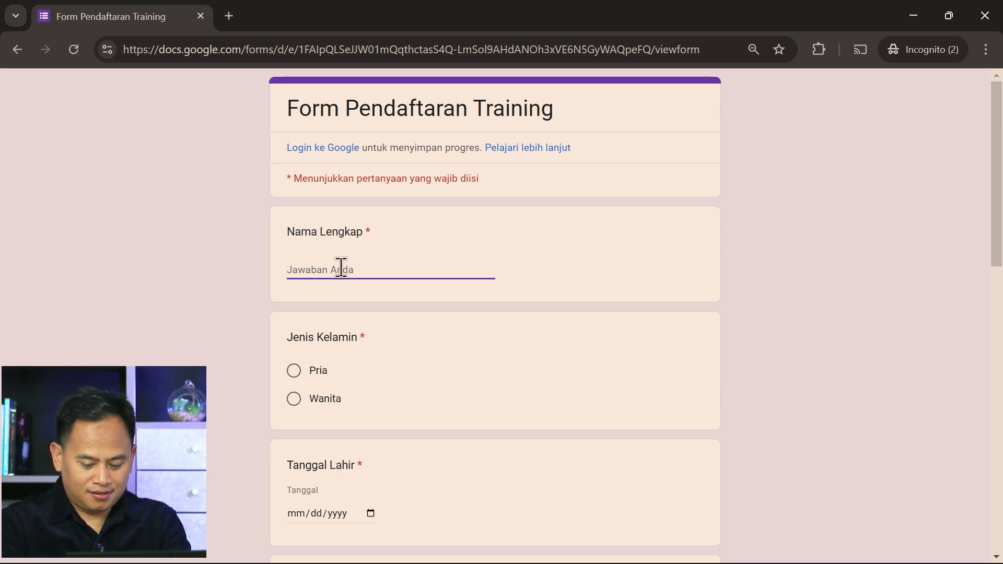
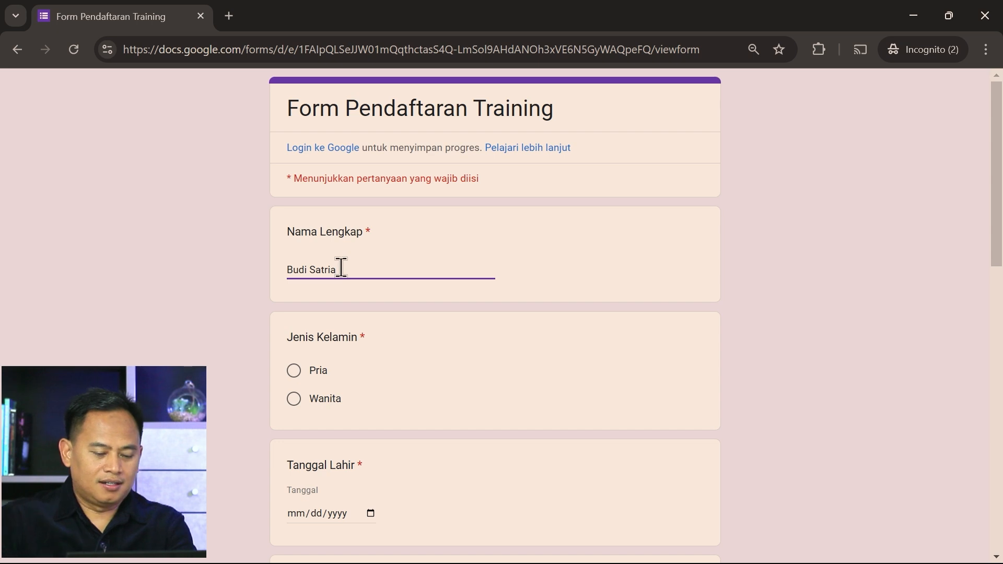
left_click(295, 371)
scroll(472, 382, "down", 2)
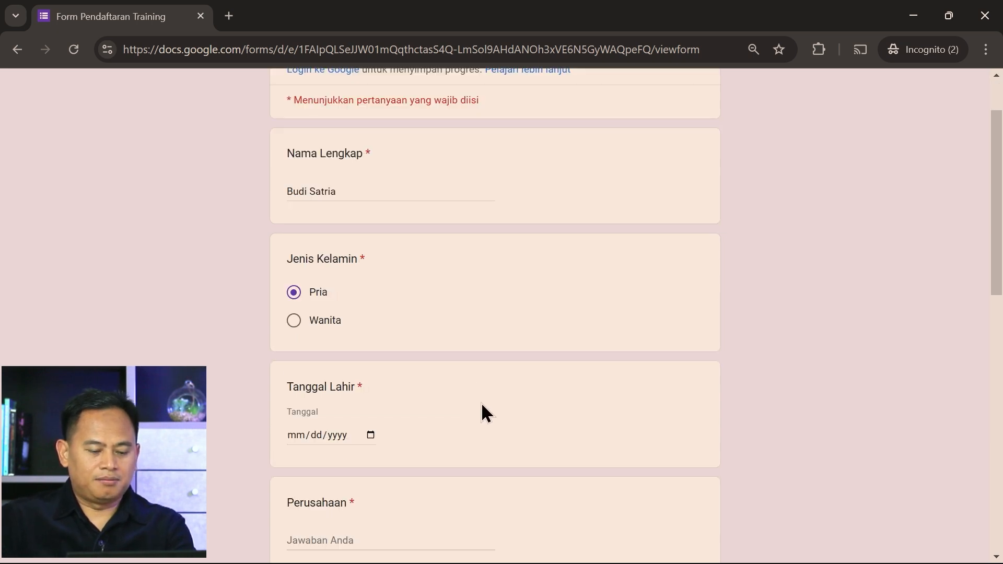
scroll(502, 436, "down", 2)
left_click(371, 356)
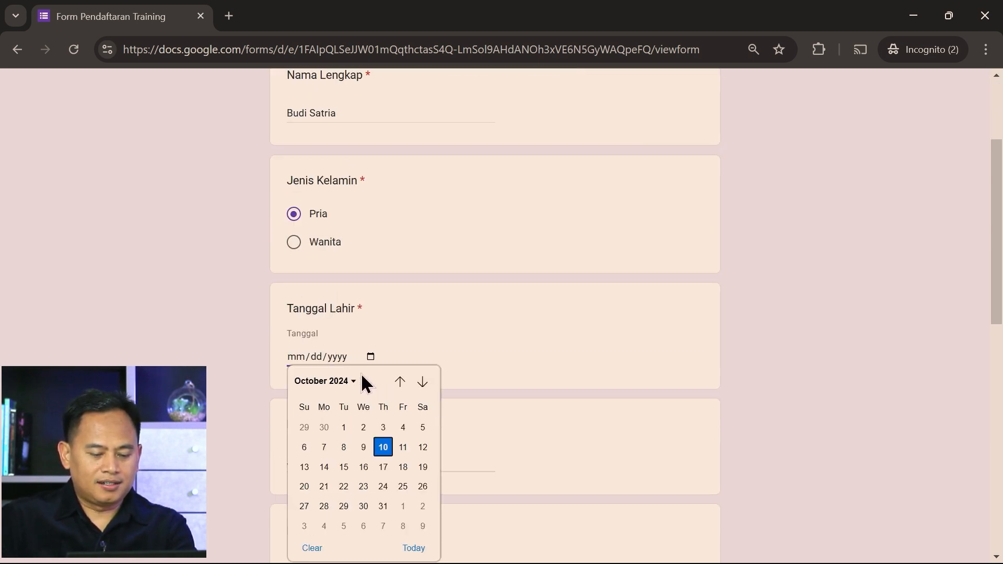
left_click(344, 384)
scroll(350, 448, "up", 2)
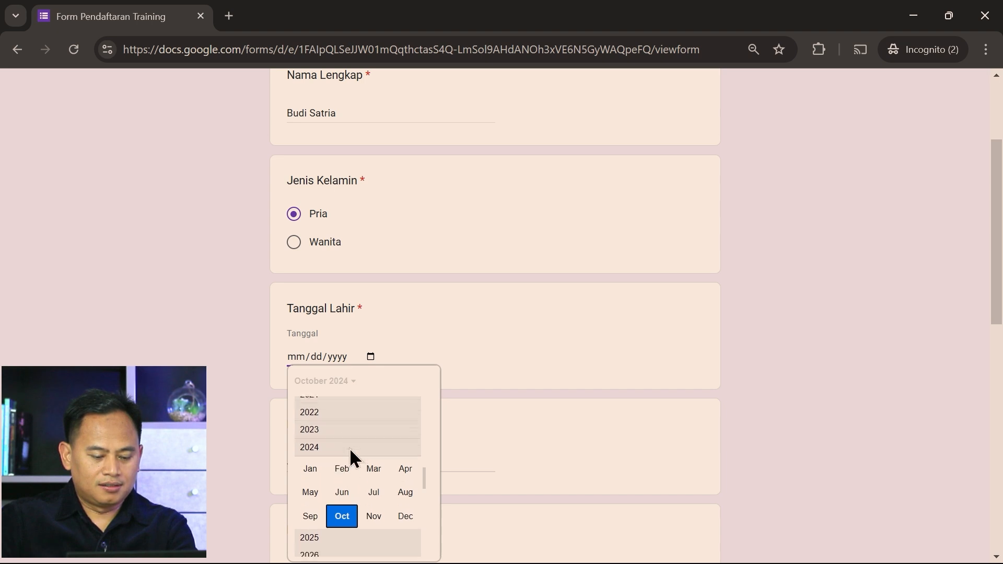
scroll(347, 443, "up", 5)
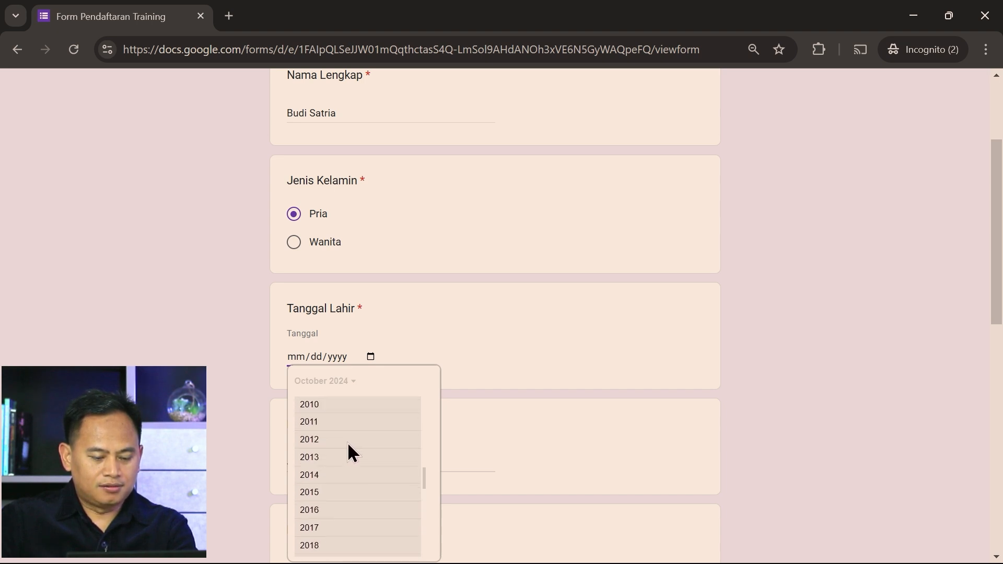
scroll(322, 426, "up", 2)
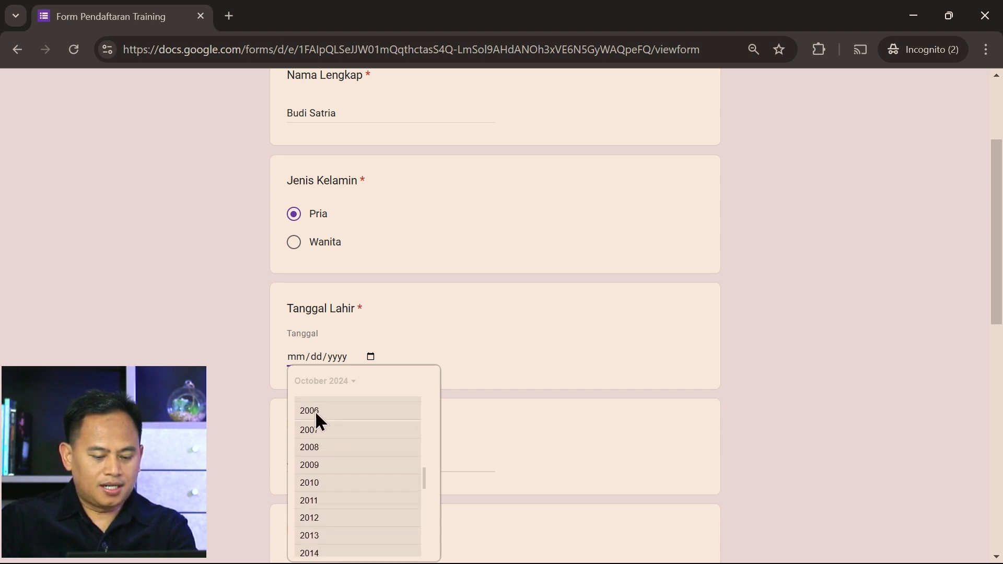
left_click(315, 410)
left_click(342, 451)
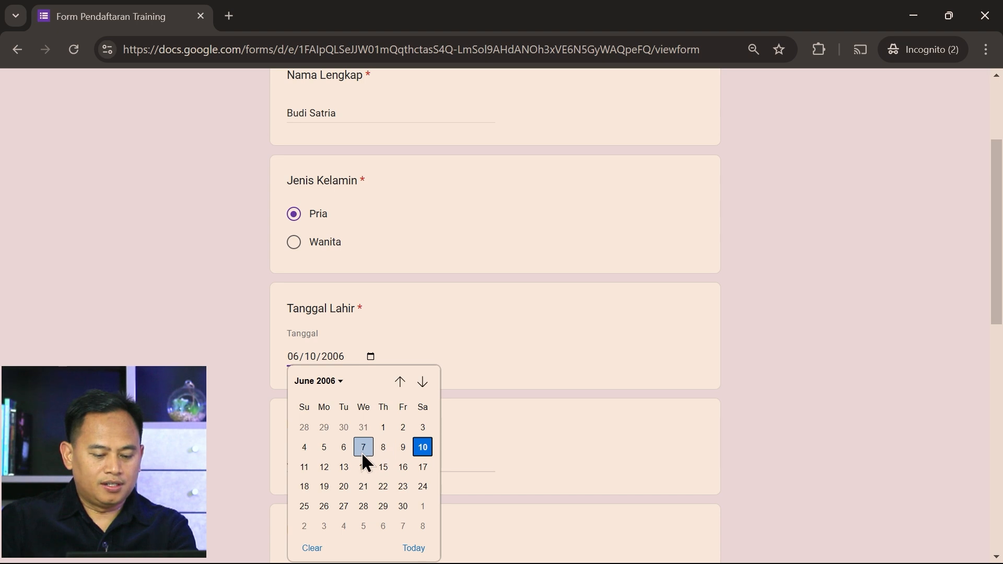
left_click(363, 448)
scroll(572, 446, "down", 1)
Enter Presenta as Perusahaan, then fill in the respondent's e-mail and phone number
left_click(389, 377)
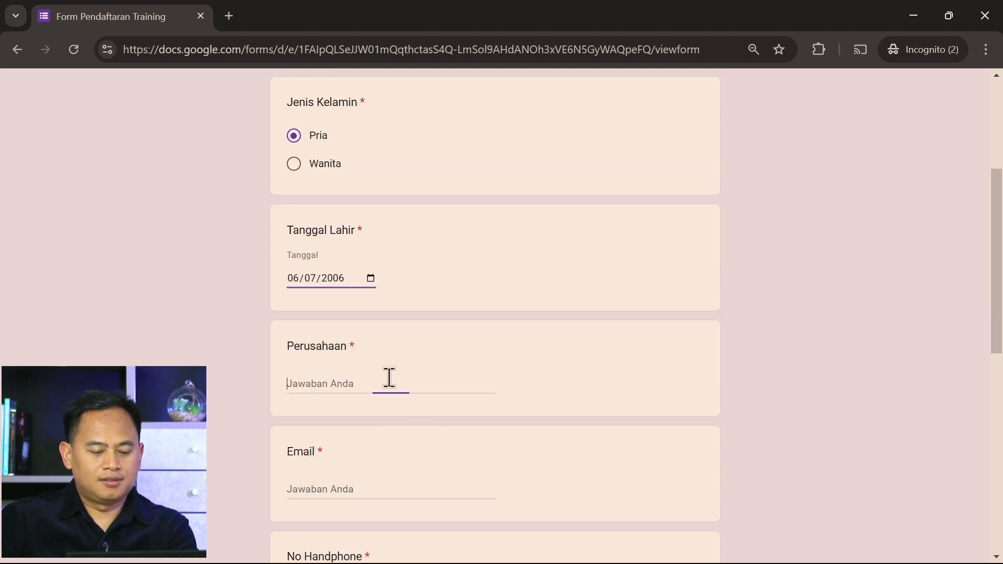
type("Presen")
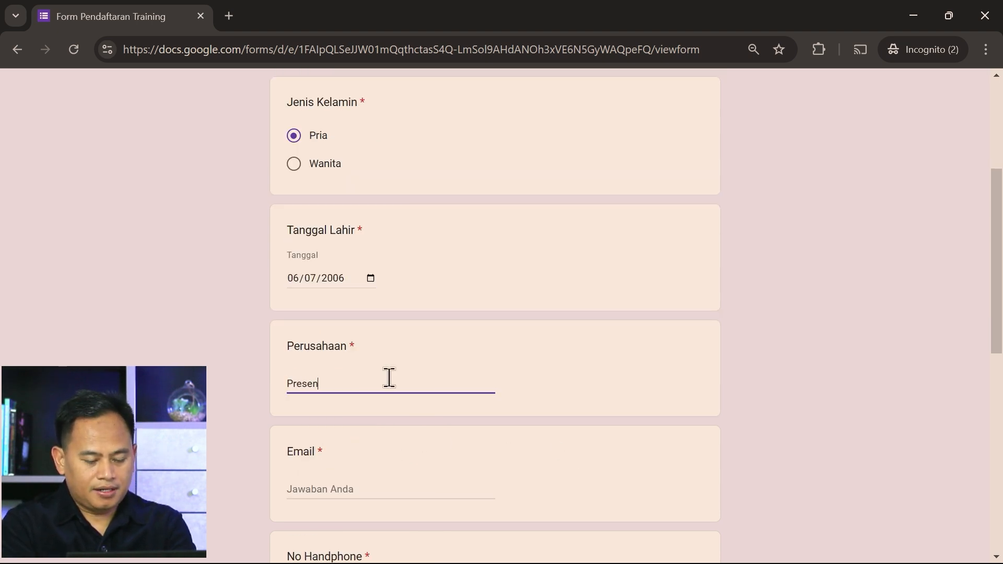
type("ta")
left_click(376, 488)
scroll(470, 471, "down", 3)
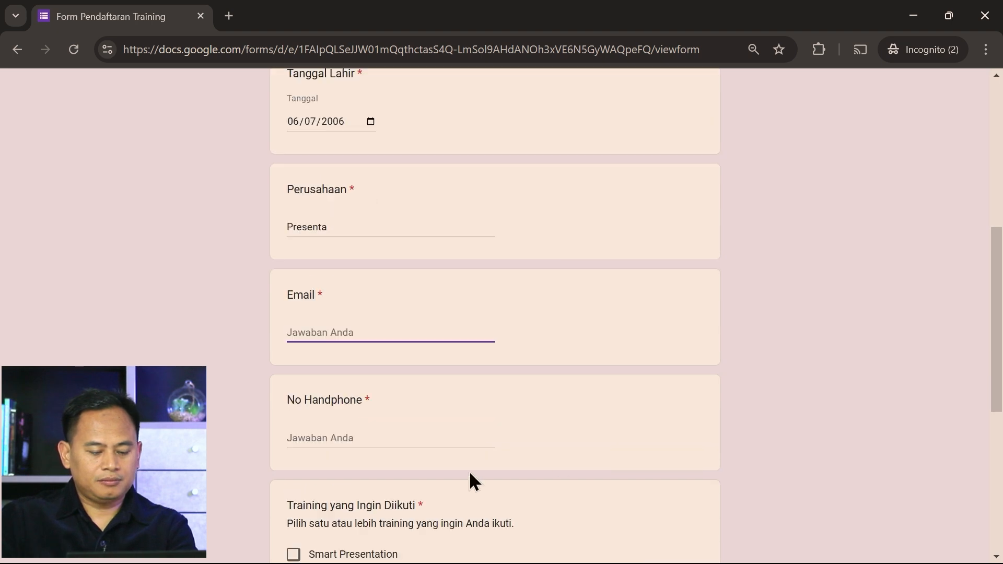
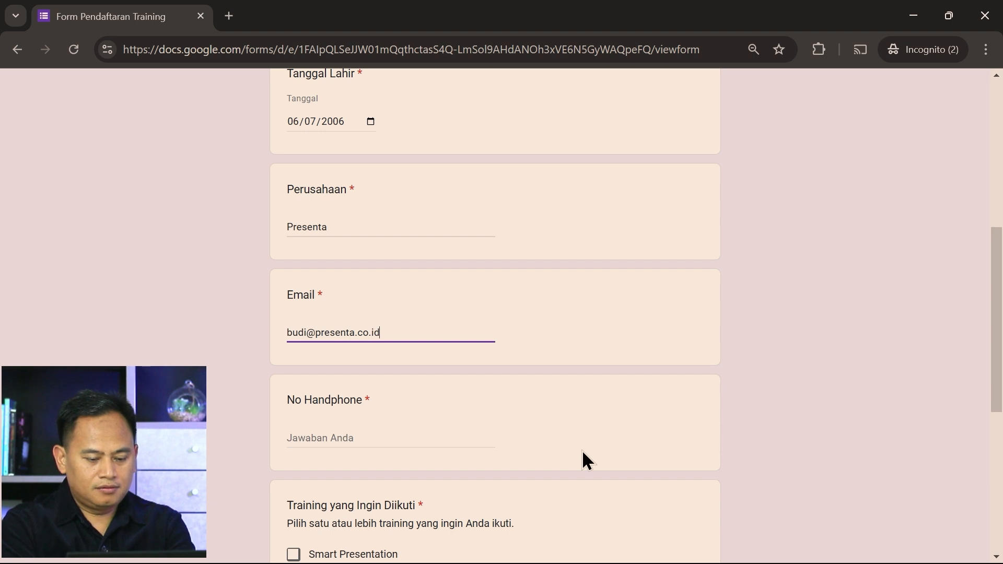
key("Tab")
type("081")
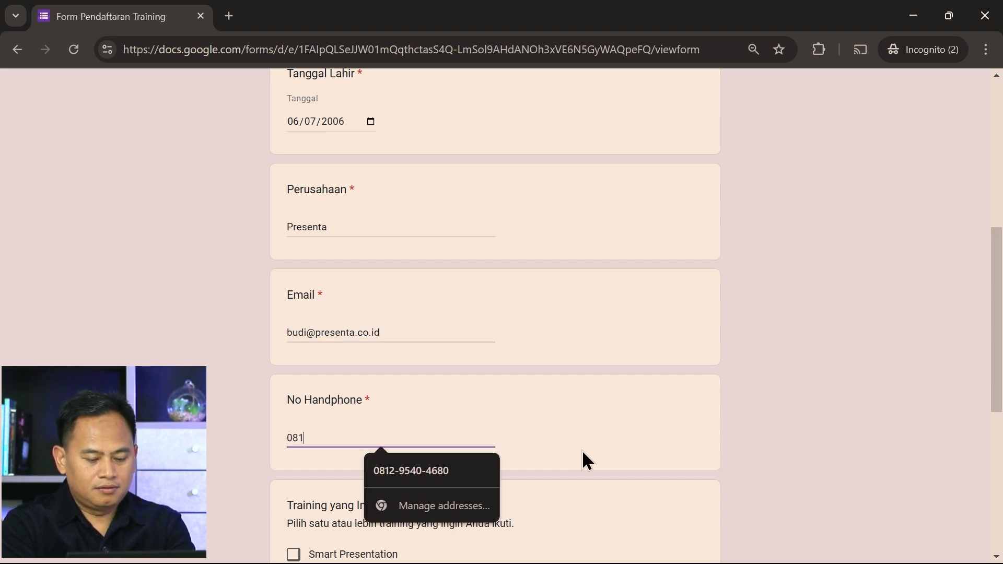
type("2-123")
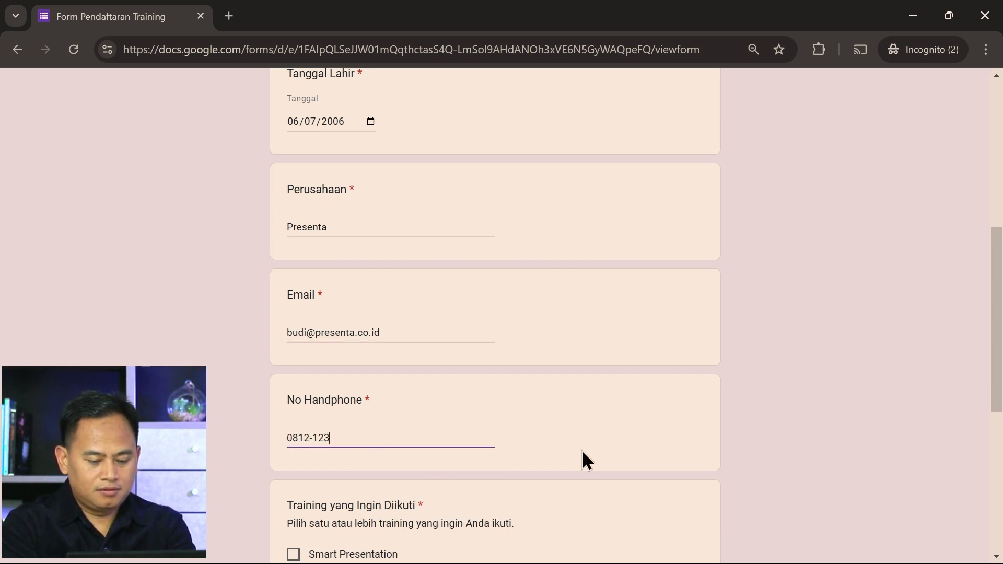
type("41234")
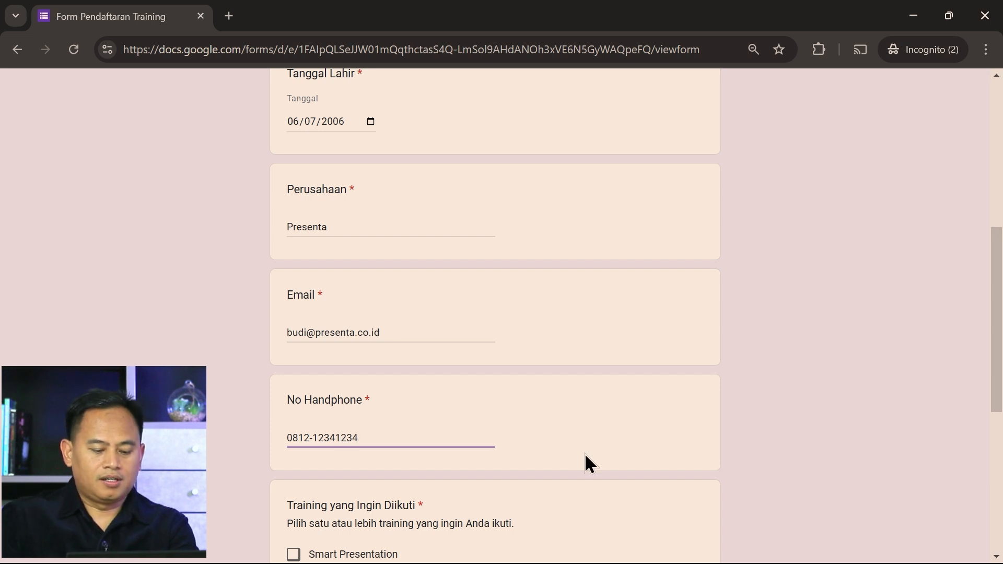
Choose the Smart Presentation, Training for Trainers and Mind Map trainings
scroll(585, 453, "down", 4)
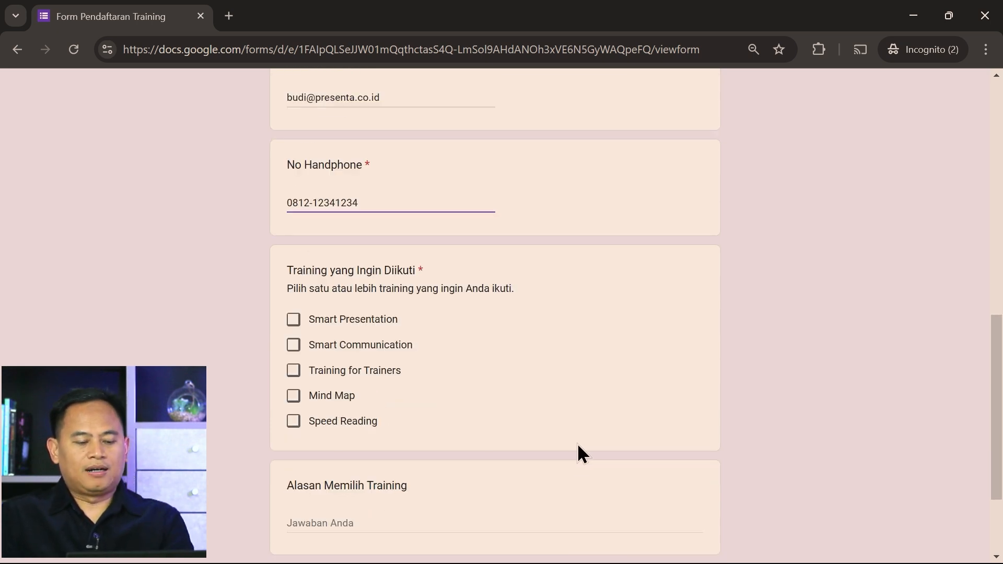
left_click(294, 321)
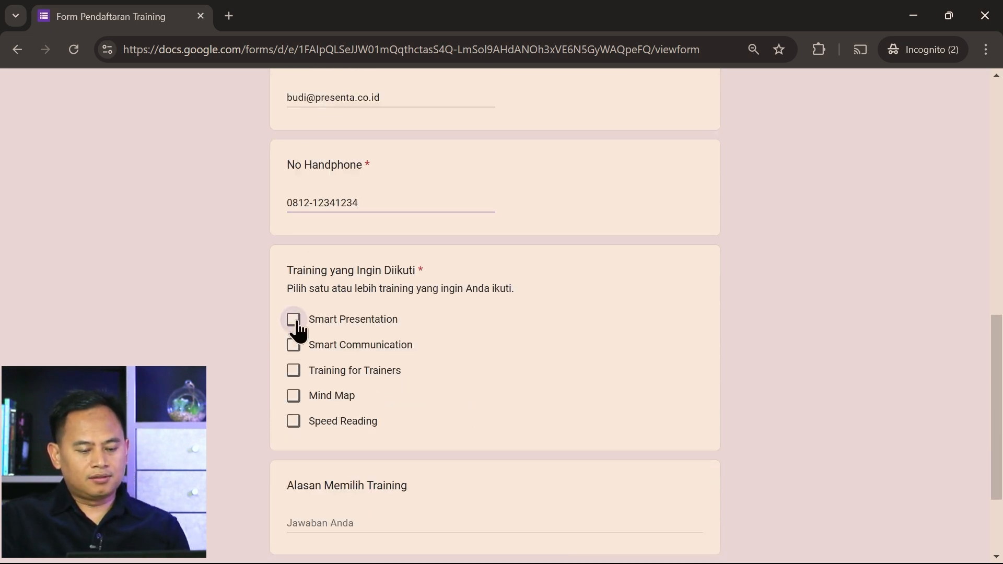
left_click(293, 373)
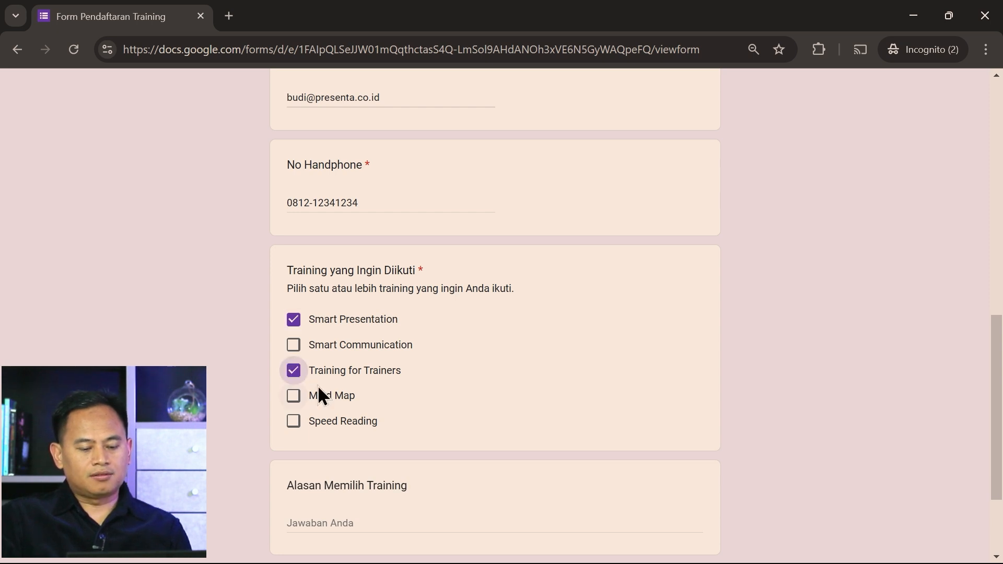
left_click(296, 401)
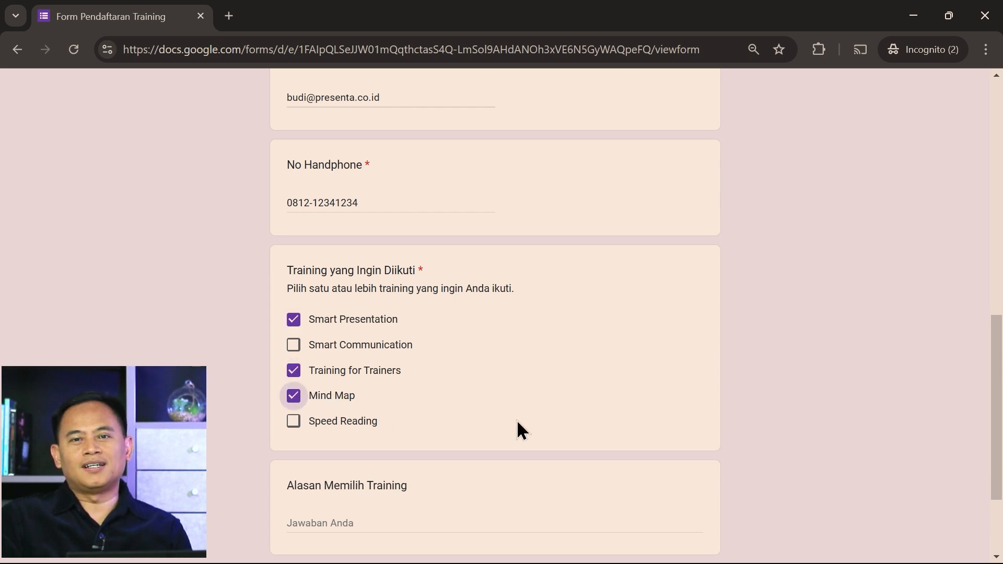
Answer 'Saya ingin menguasai keterampilan presentasi dan mindmap agar jadi seorang trainer yang baik.', submit, and start another response
scroll(571, 402, "down", 3)
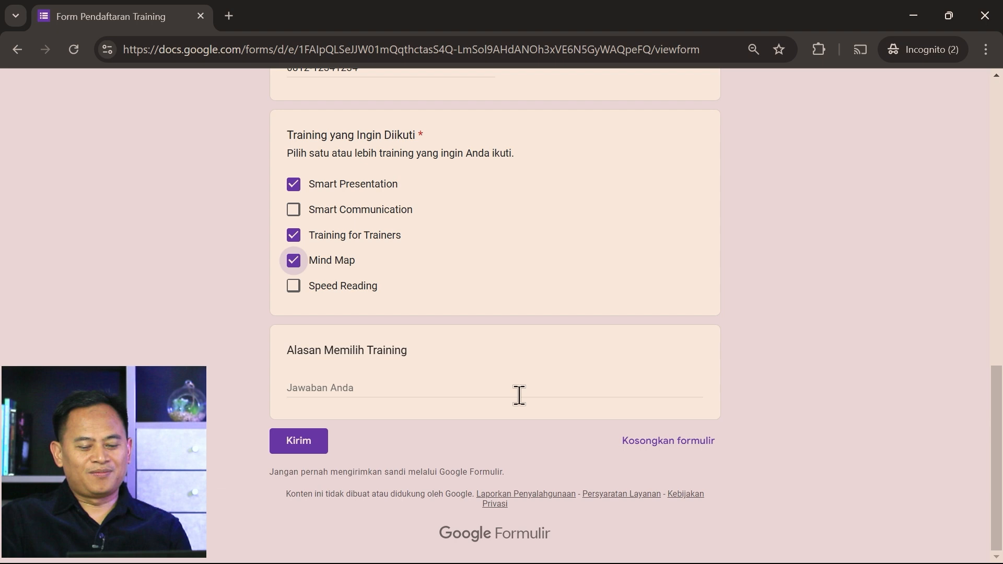
left_click(447, 387)
type("S")
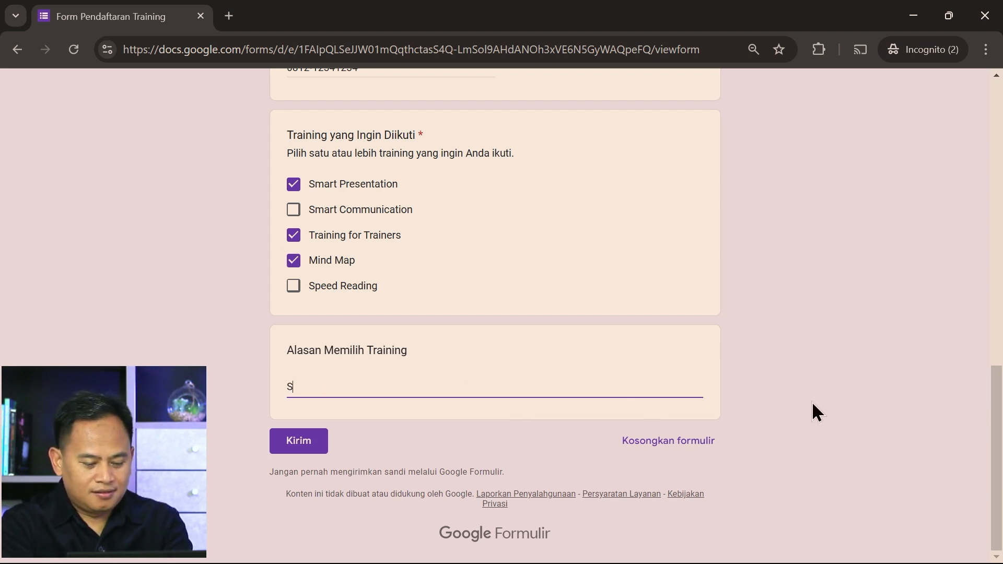
type("aya ingin men")
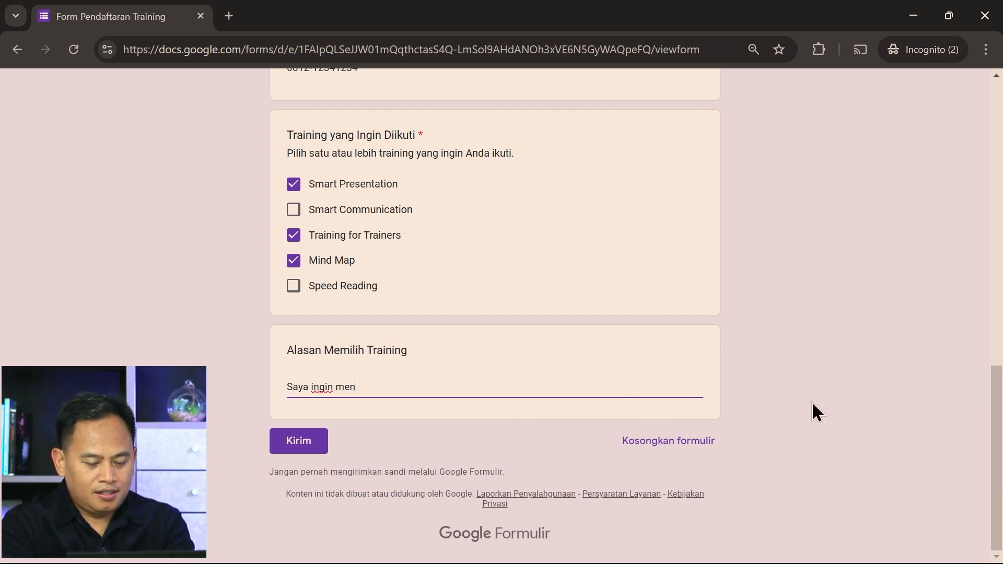
type("guasai keteram")
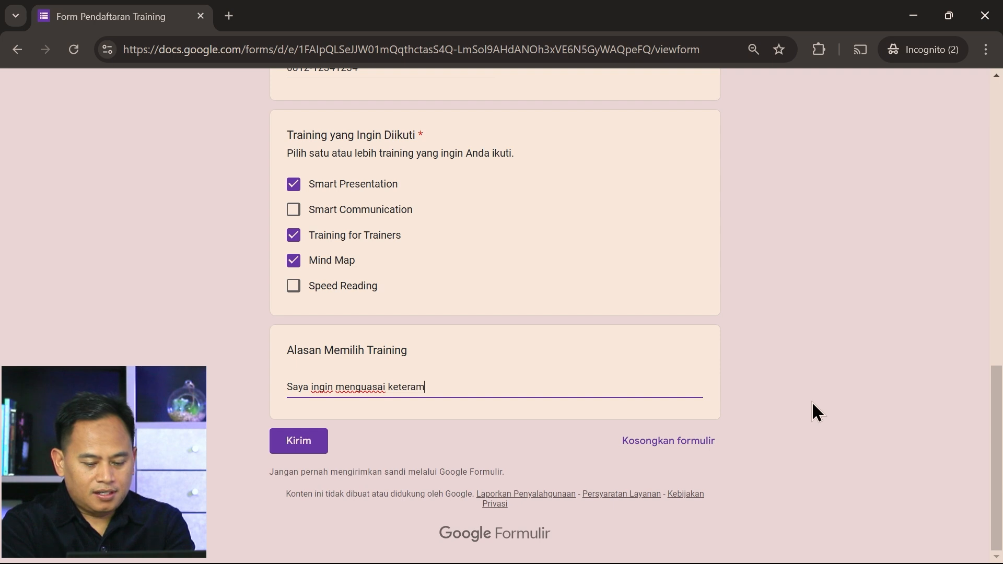
type("pilan presen")
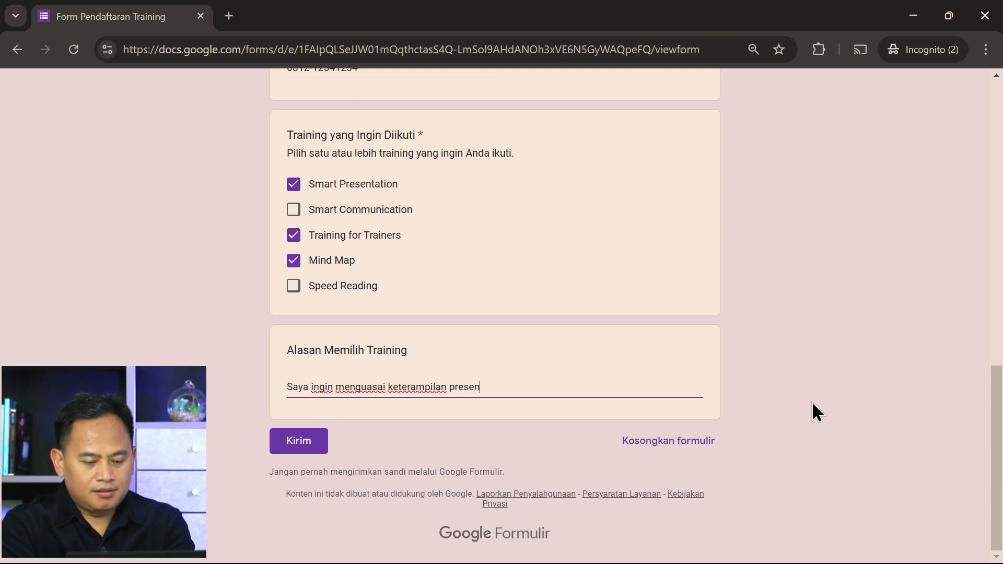
type("tasi dan mindm")
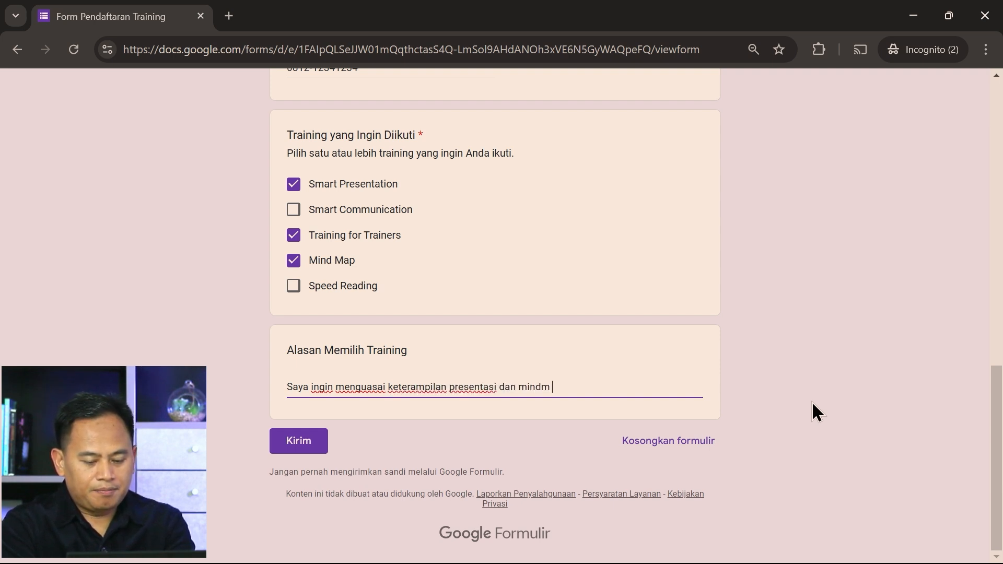
key("BackSpace")
type("map ag")
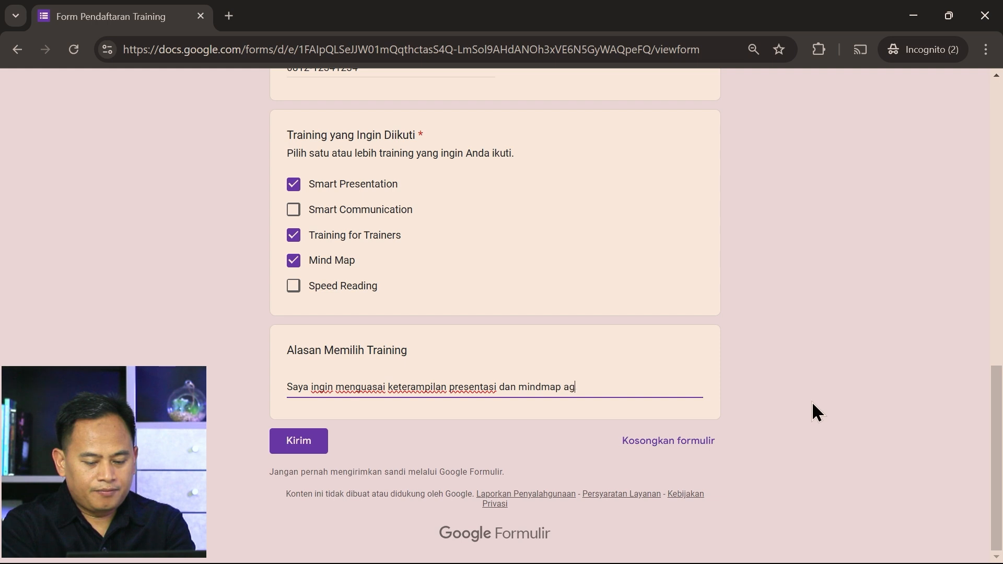
type("ar jadi seorang ta")
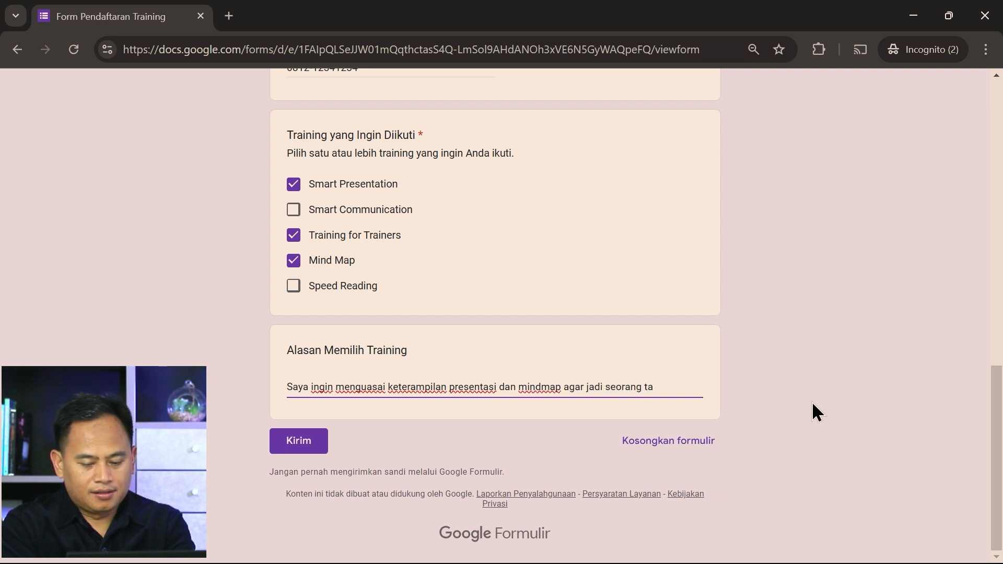
key("BackSpace")
type("raine")
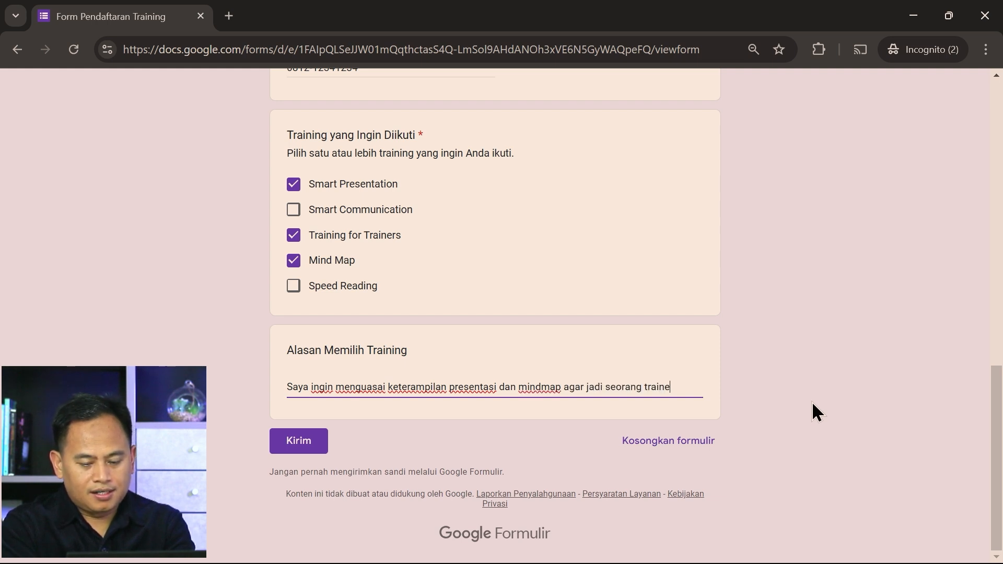
type("r yang ba")
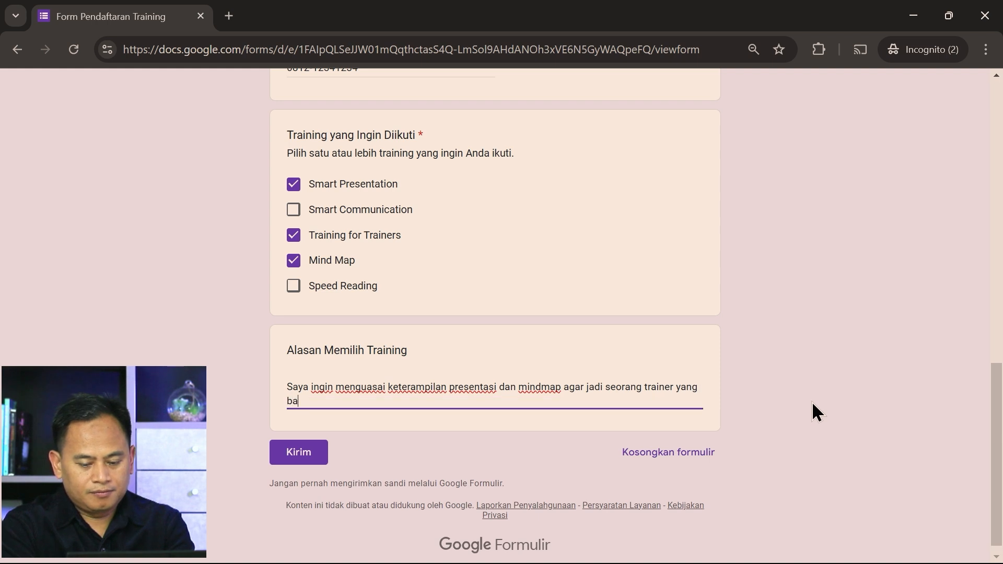
type("ik.")
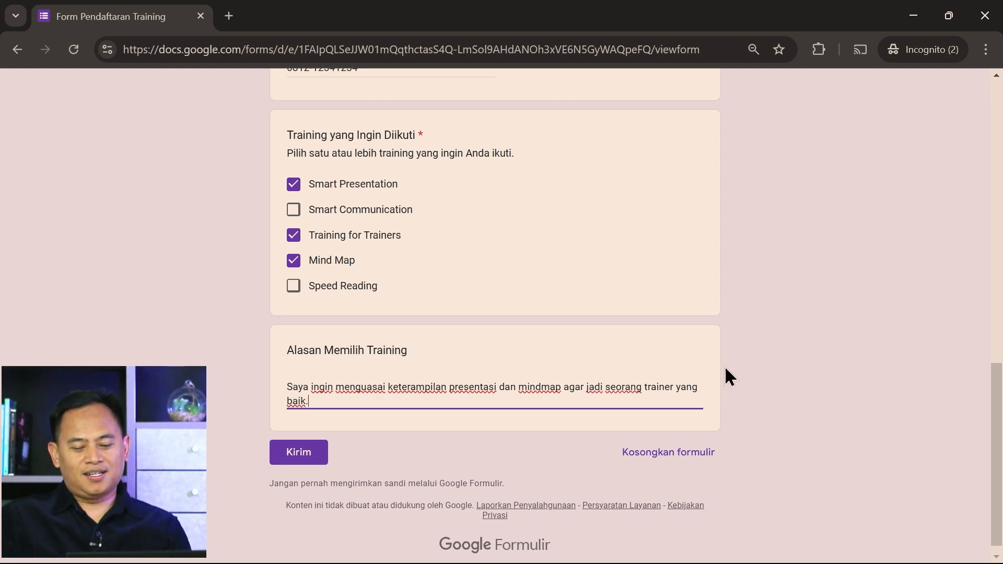
left_click(313, 456)
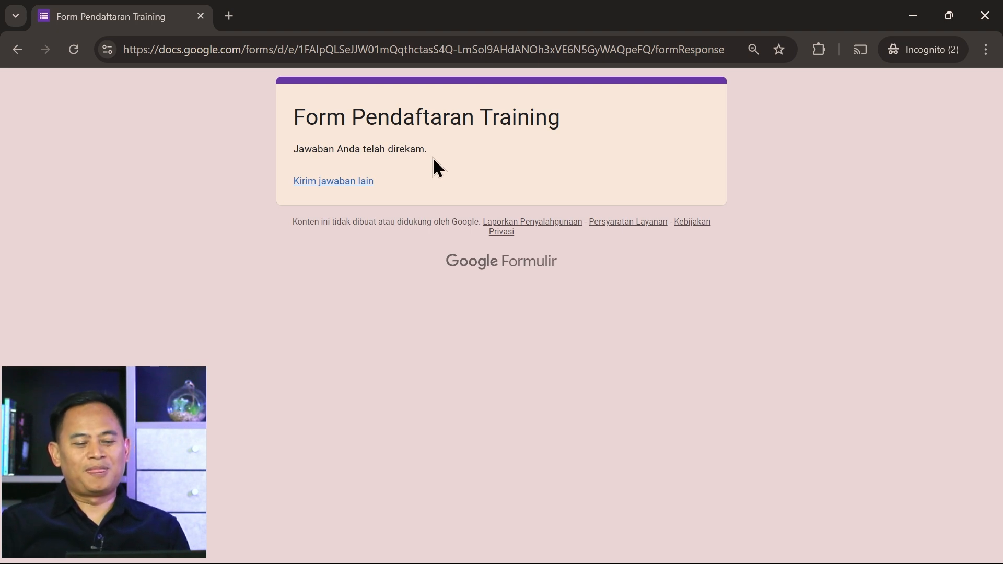
left_click(350, 180)
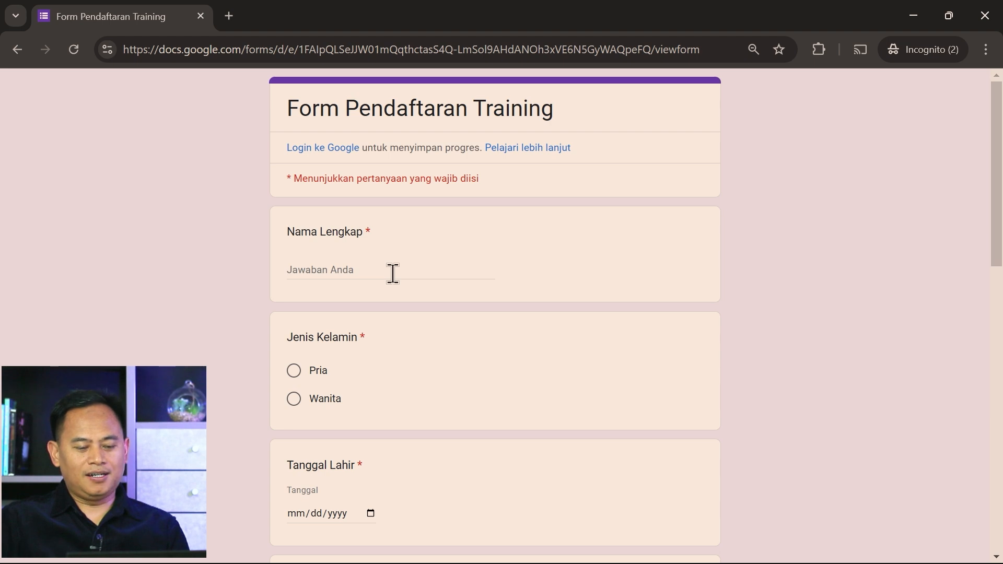
Enter the participant's full name and choose Wanita as the gender
left_click(392, 272)
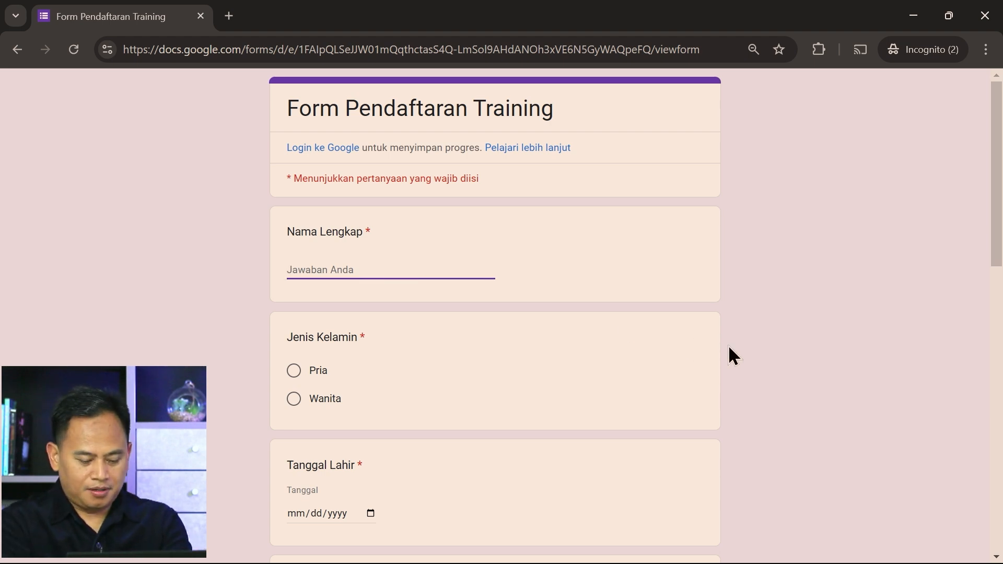
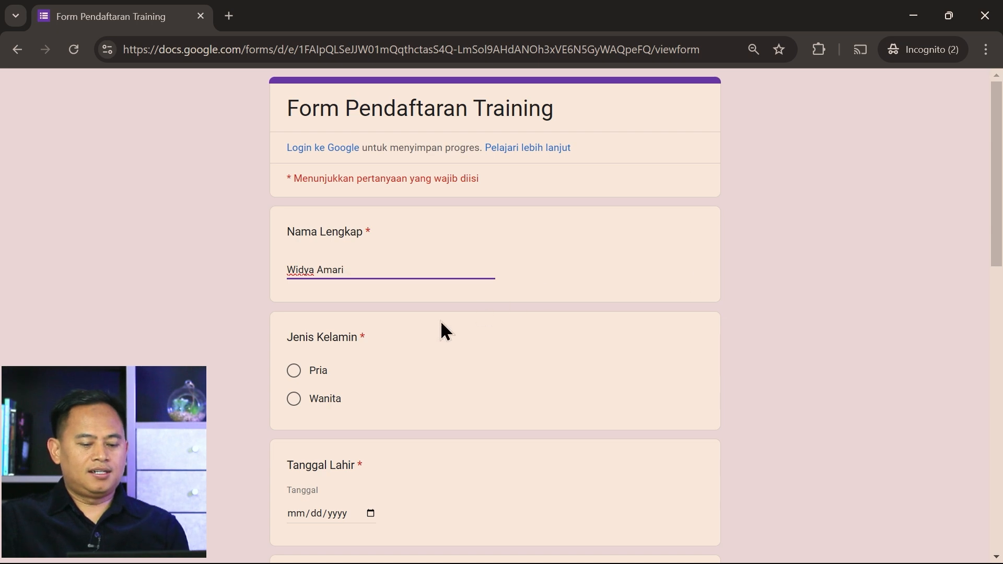
left_click(294, 398)
scroll(544, 397, "down", 1)
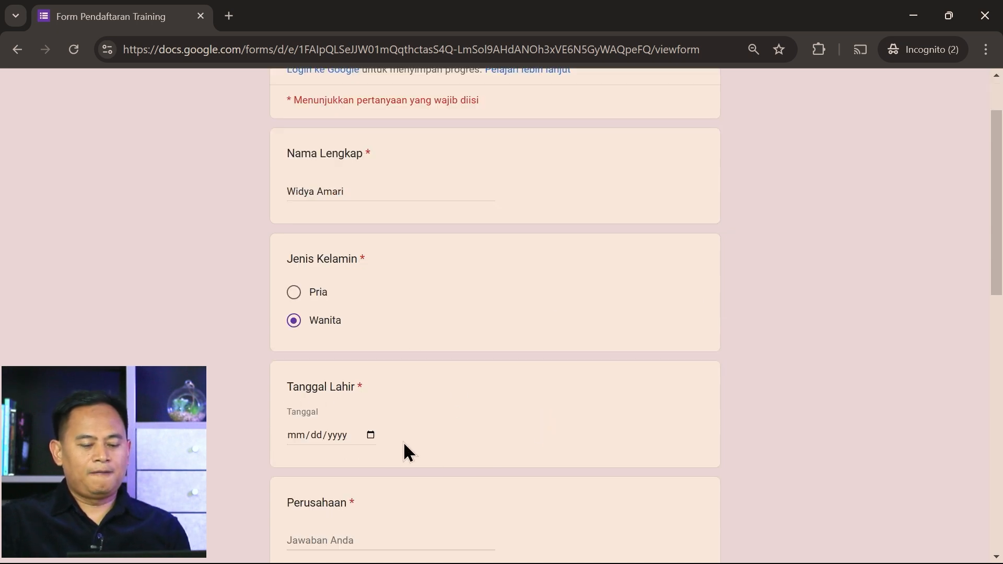
Set the birth date to 02/26/2014 with the date picker
left_click(370, 435)
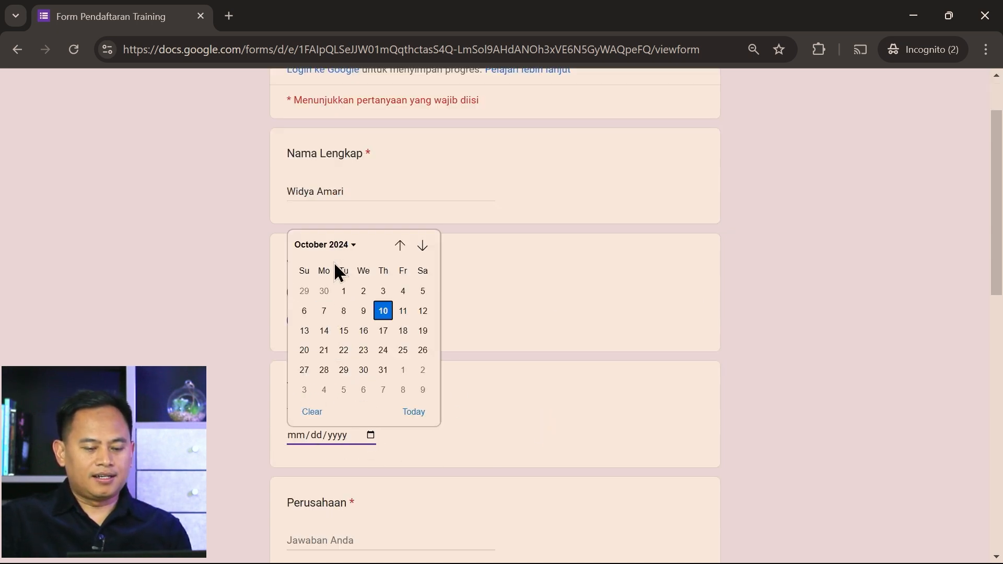
left_click(333, 249)
scroll(340, 319, "up", 5)
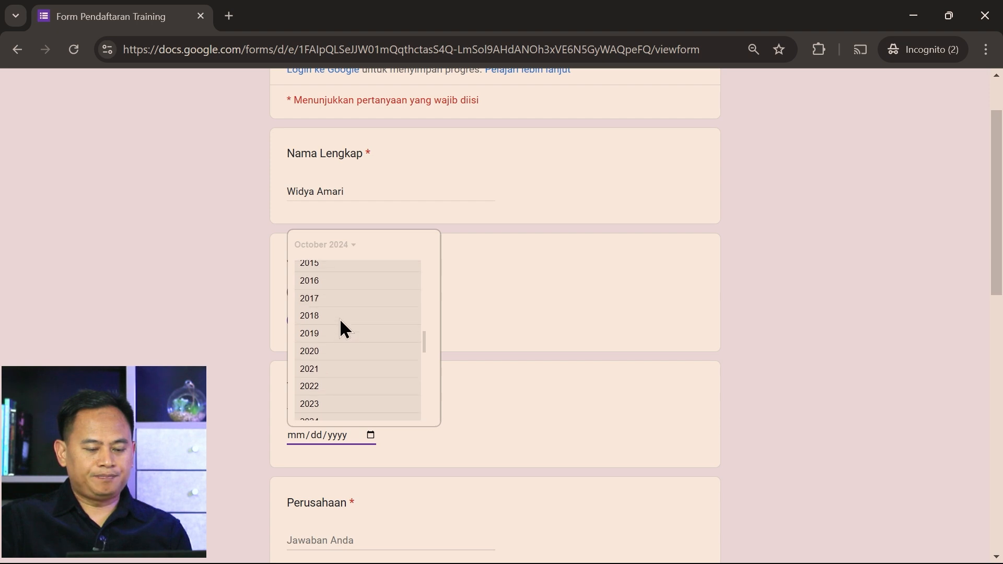
scroll(324, 303, "up", 2)
left_click(312, 284)
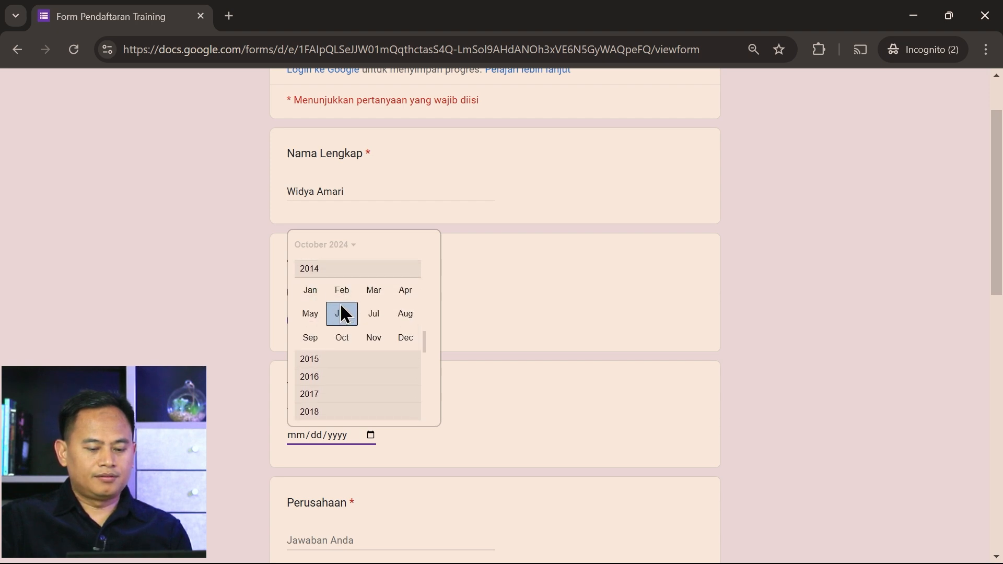
left_click(347, 315)
left_click(363, 368)
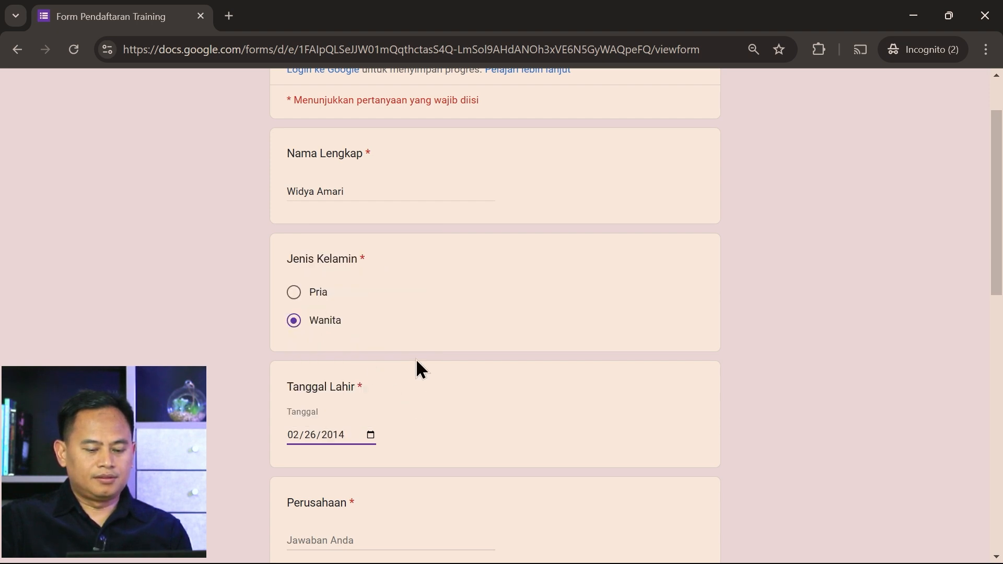
scroll(480, 402, "down", 3)
Enter Presenta as Perusahaan and type the participant's e-mail address
left_click(382, 383)
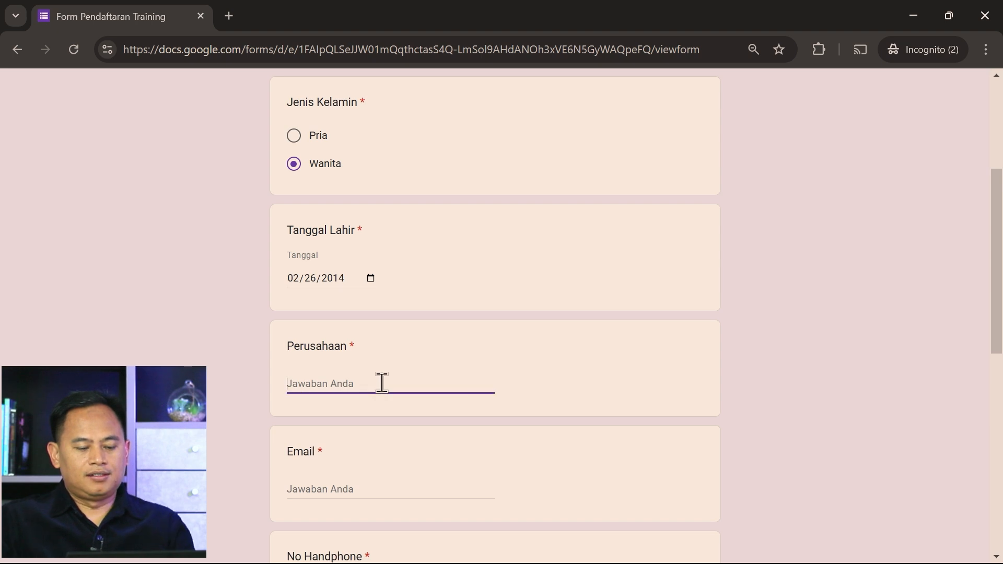
type("Presenta")
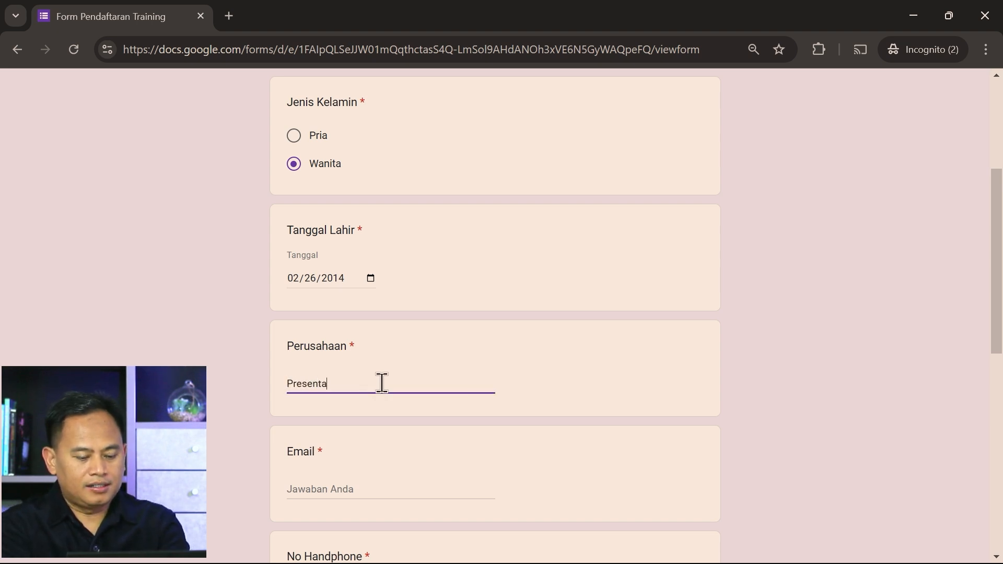
key("Tab")
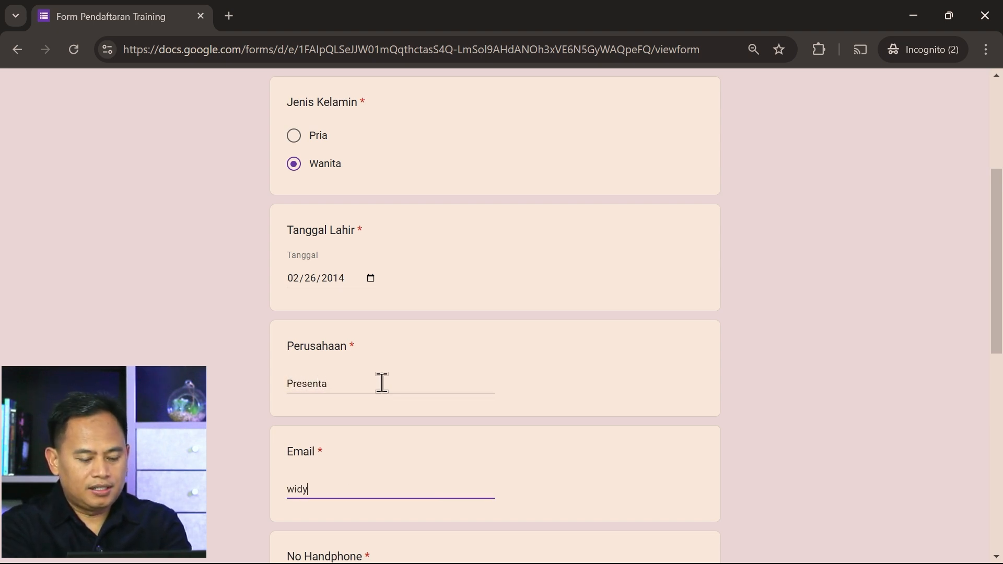
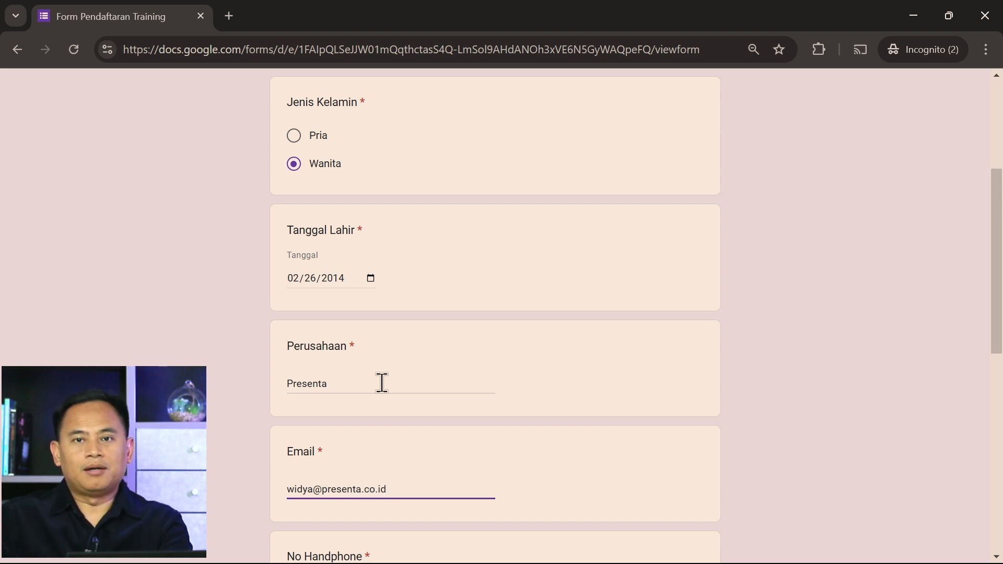
Tick Smart Communication and Smart Presentation, then attempt to submit the registration
scroll(409, 370, "down", 3)
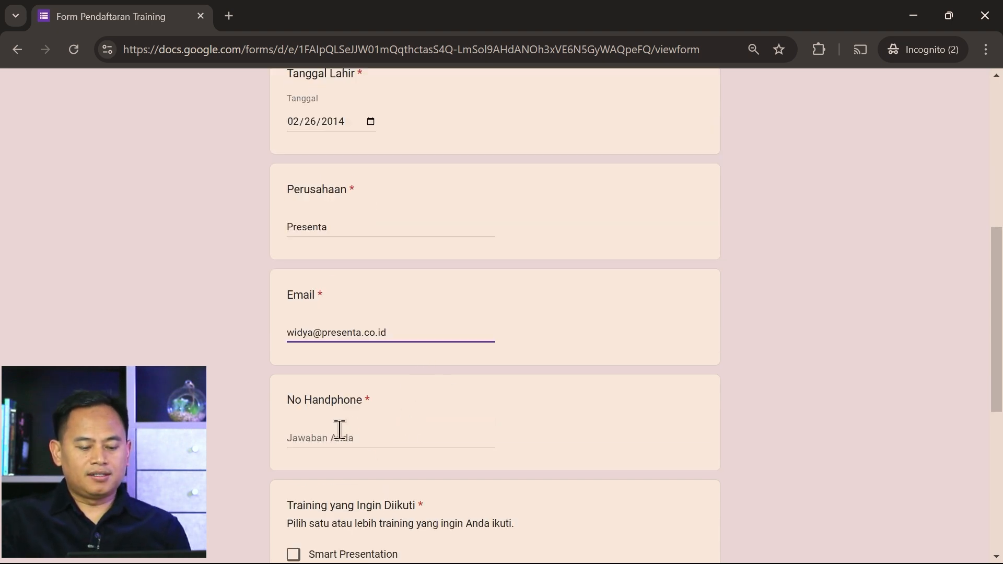
scroll(544, 449, "down", 3)
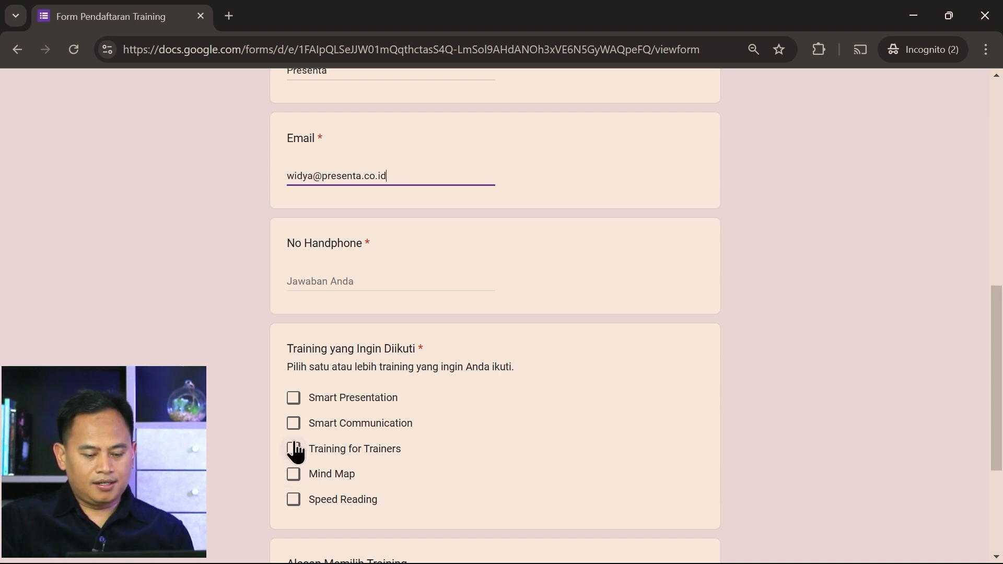
left_click(294, 424)
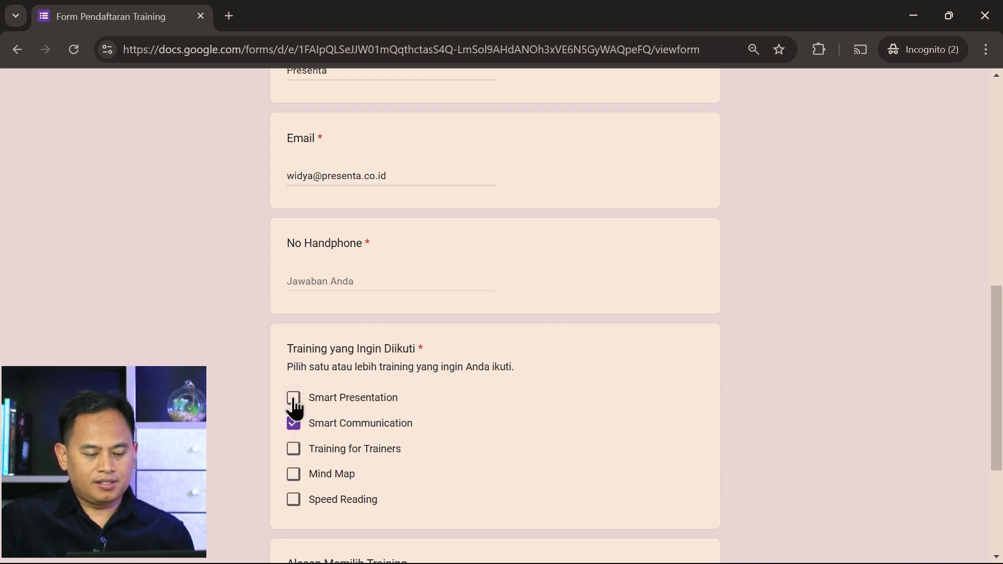
left_click(293, 399)
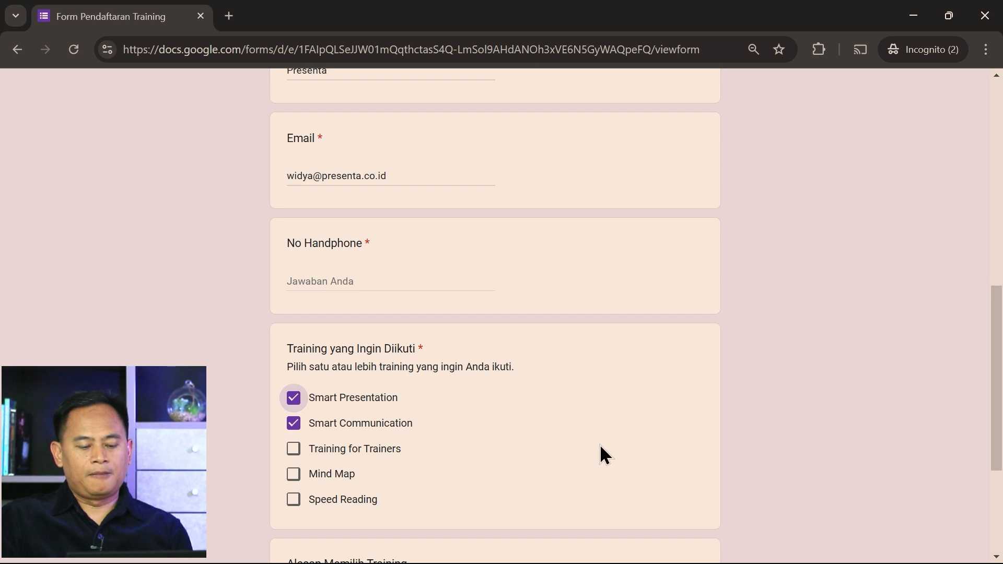
scroll(601, 451, "down", 4)
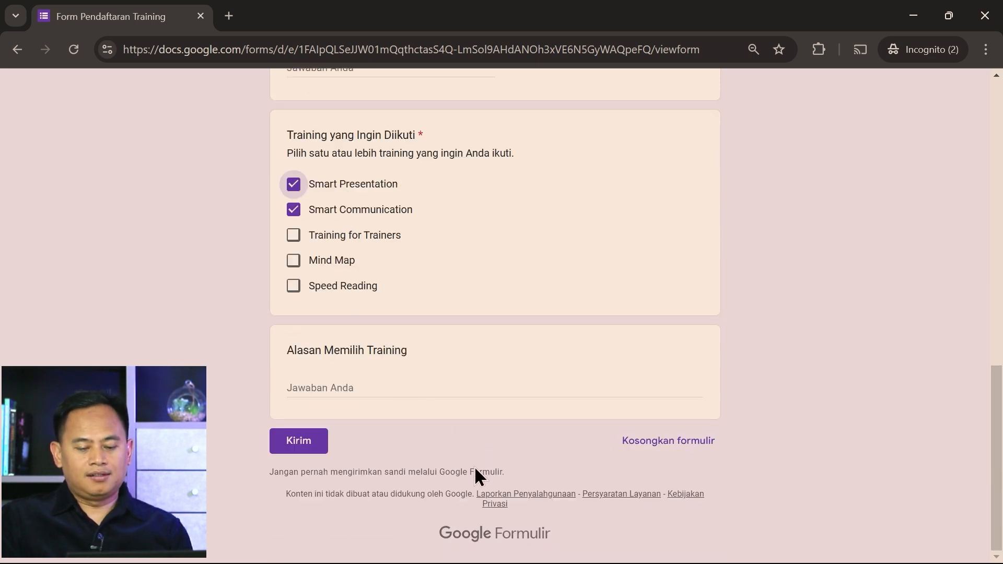
left_click(298, 442)
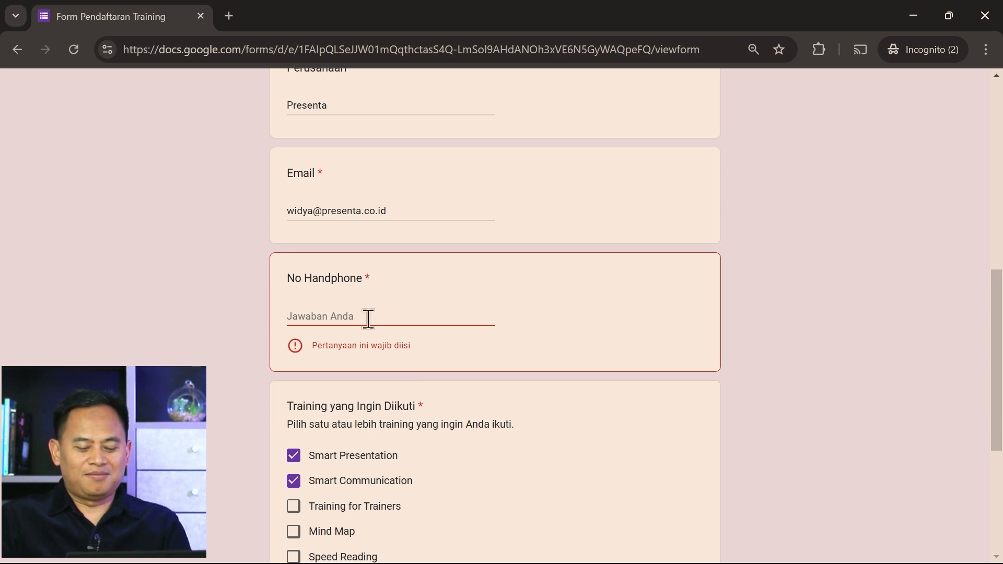
Fill in the participant's phone number under No Handphone and submit the registration
type("0812")
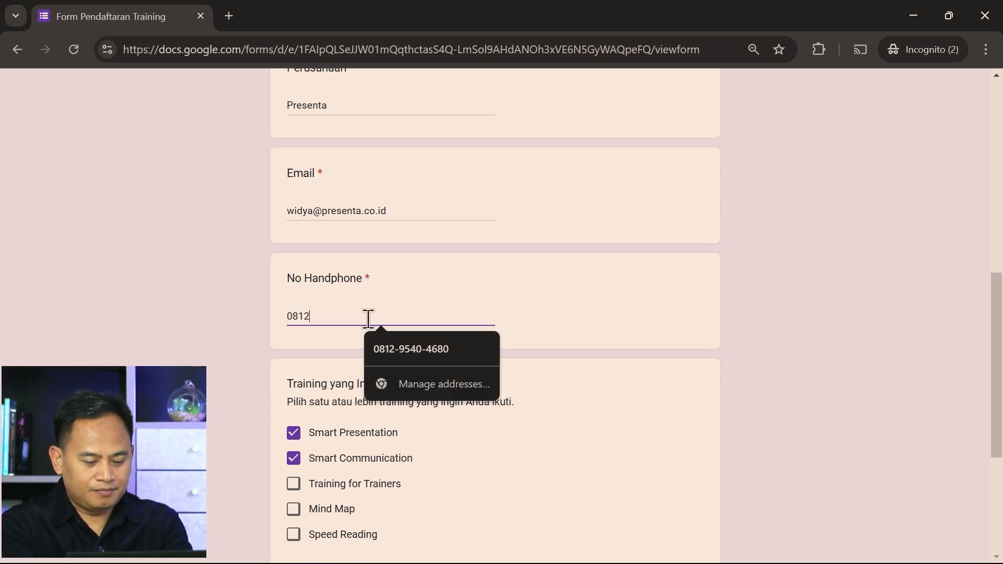
type("-123")
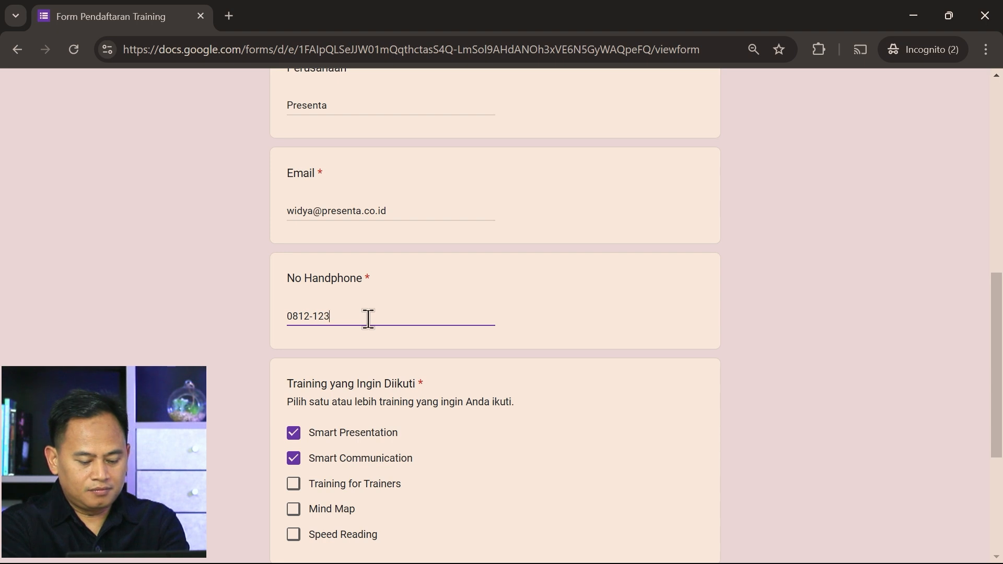
type("41234")
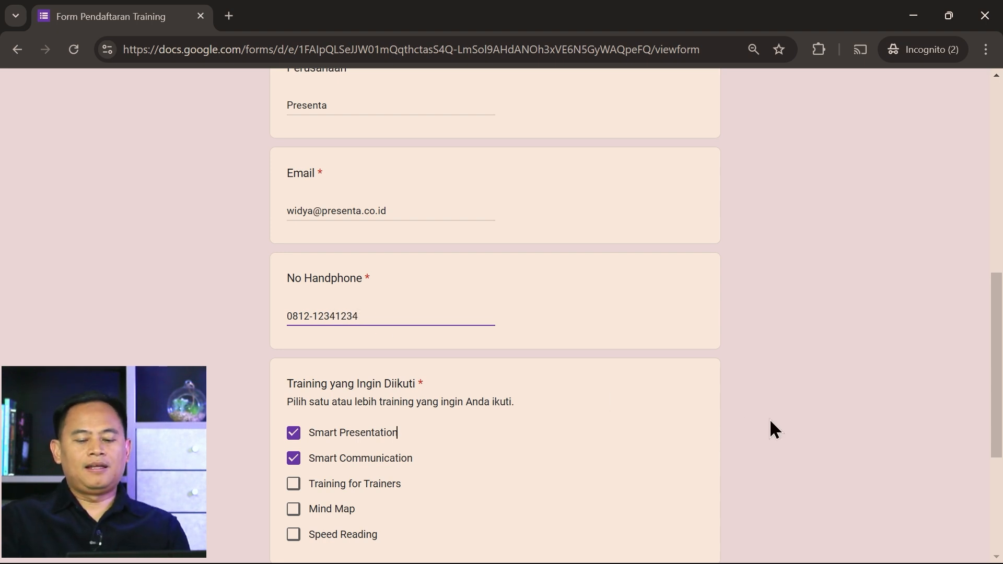
left_click(783, 426)
scroll(801, 425, "down", 1)
scroll(797, 421, "down", 1)
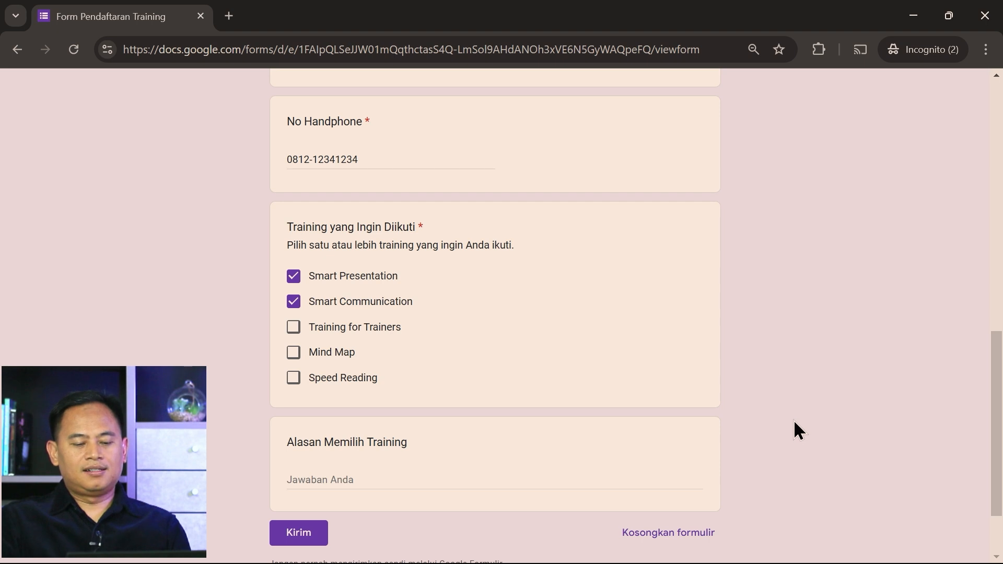
left_click(307, 543)
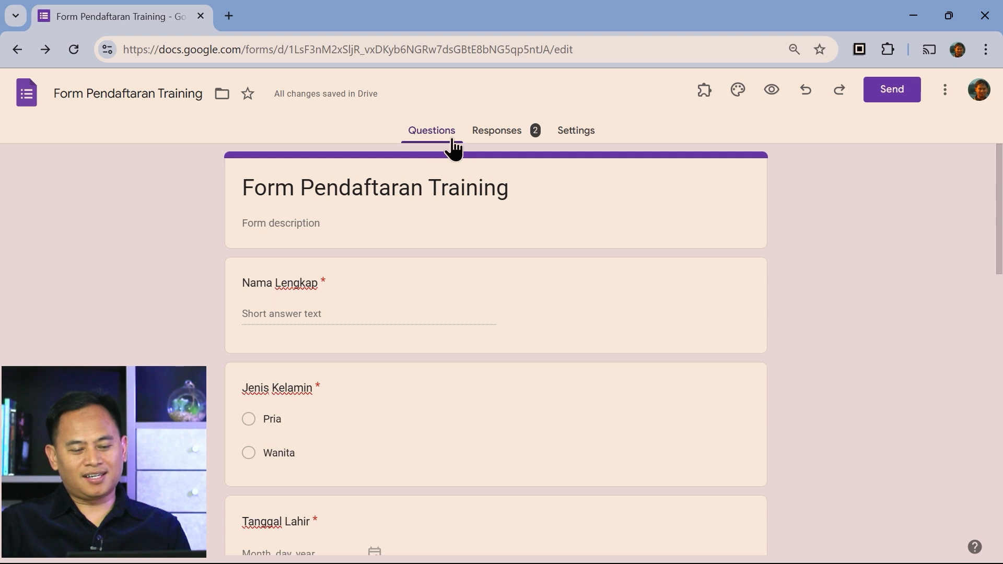
Review the Summary charts for the 2 responses, including the 50/50 Pria–Wanita split
left_click(492, 137)
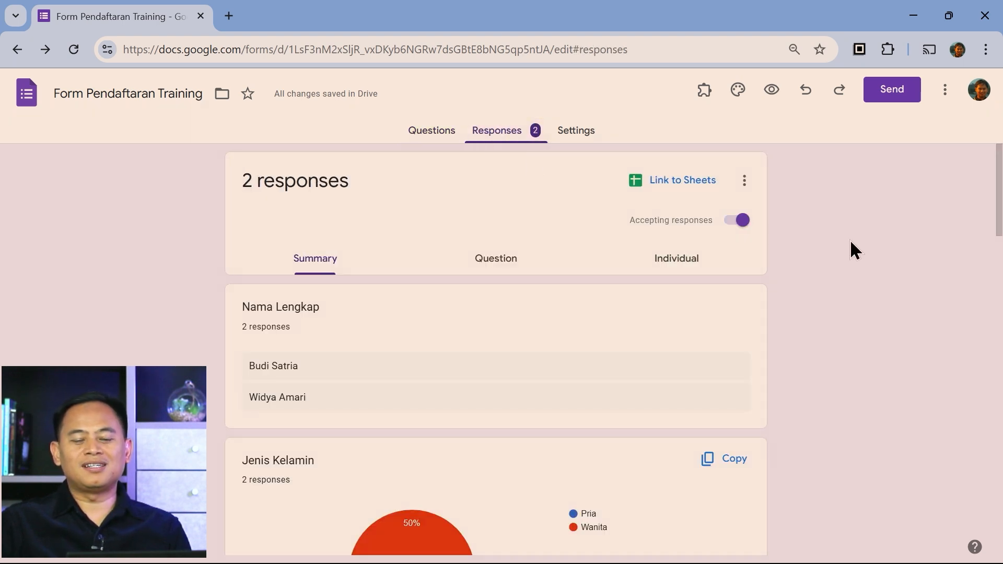
scroll(852, 243, "down", 3)
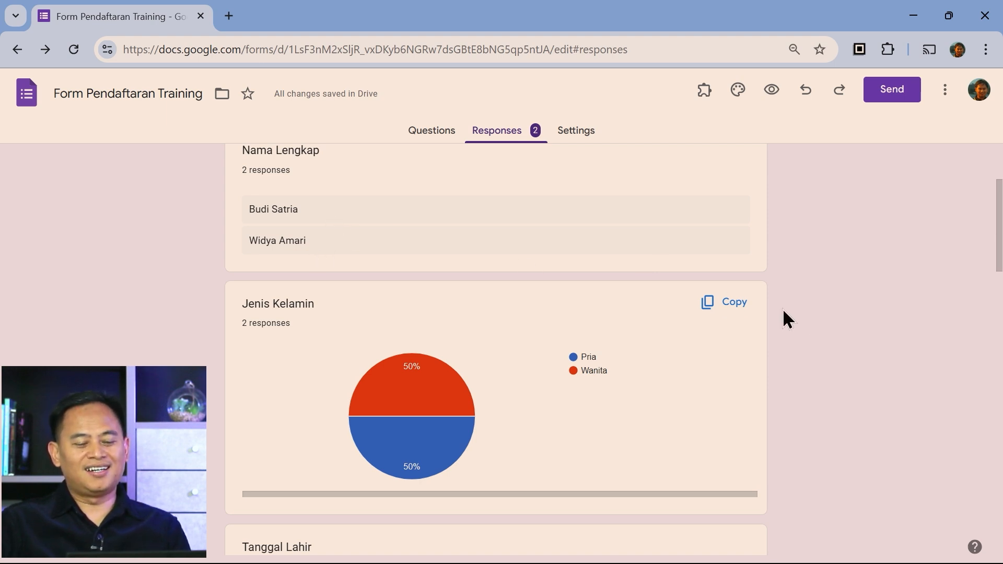
scroll(783, 339, "down", 2)
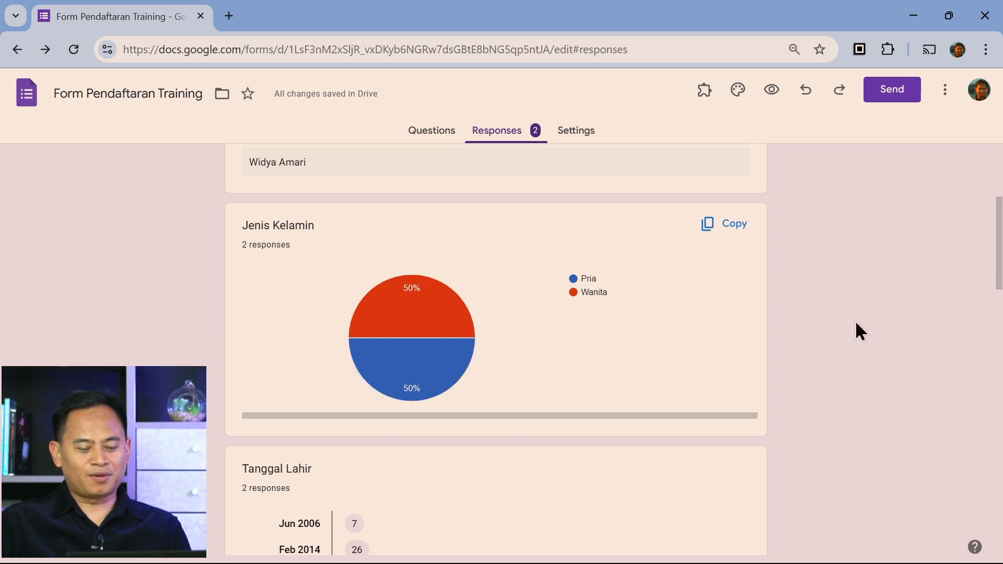
scroll(865, 293, "down", 3)
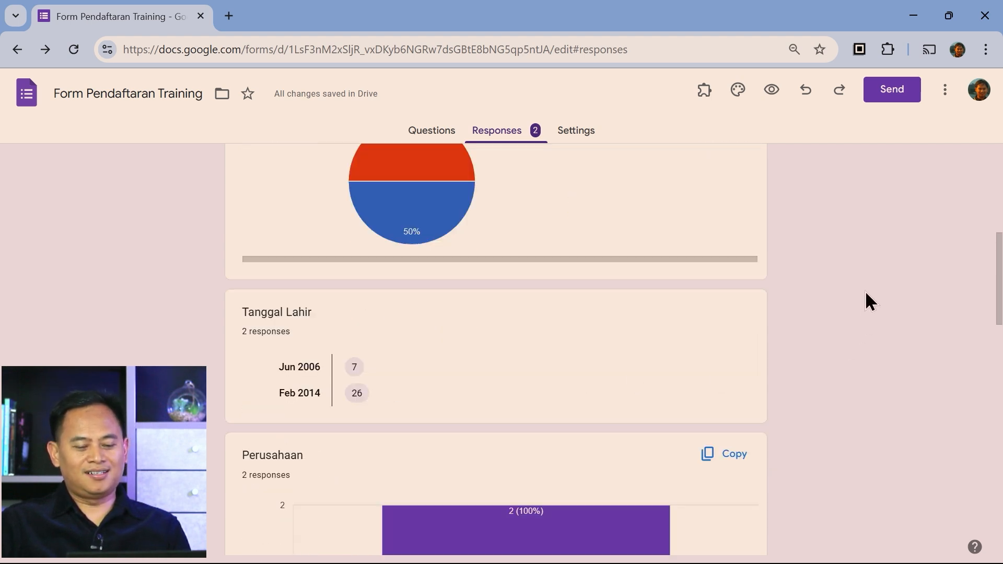
scroll(865, 302, "down", 1)
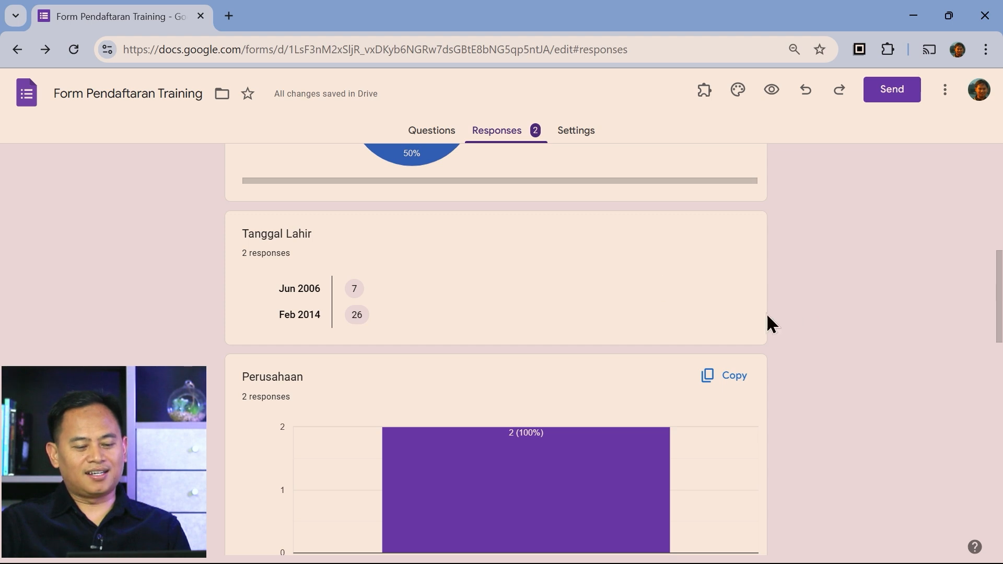
scroll(873, 305, "down", 2)
scroll(872, 313, "up", 1)
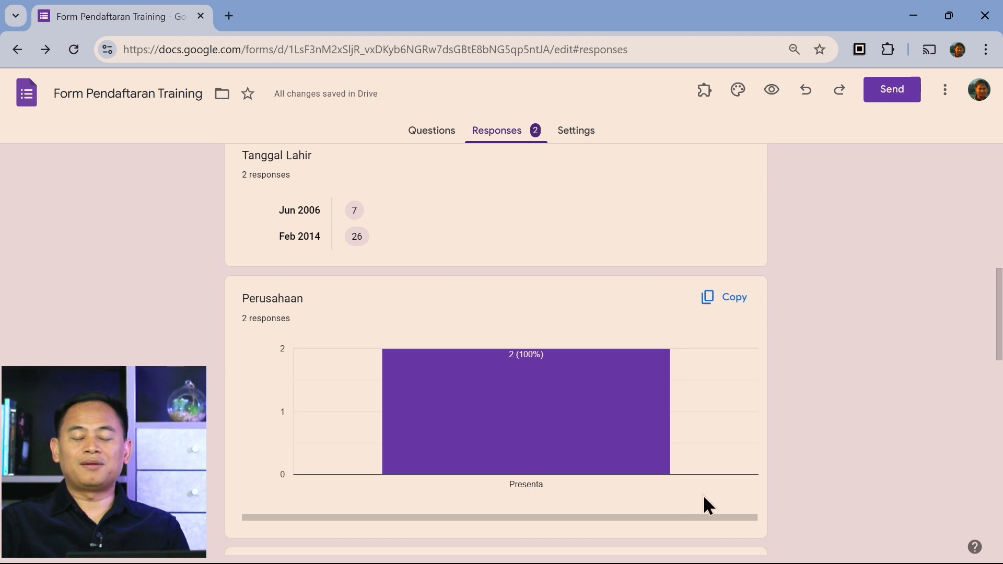
scroll(832, 374, "down", 3)
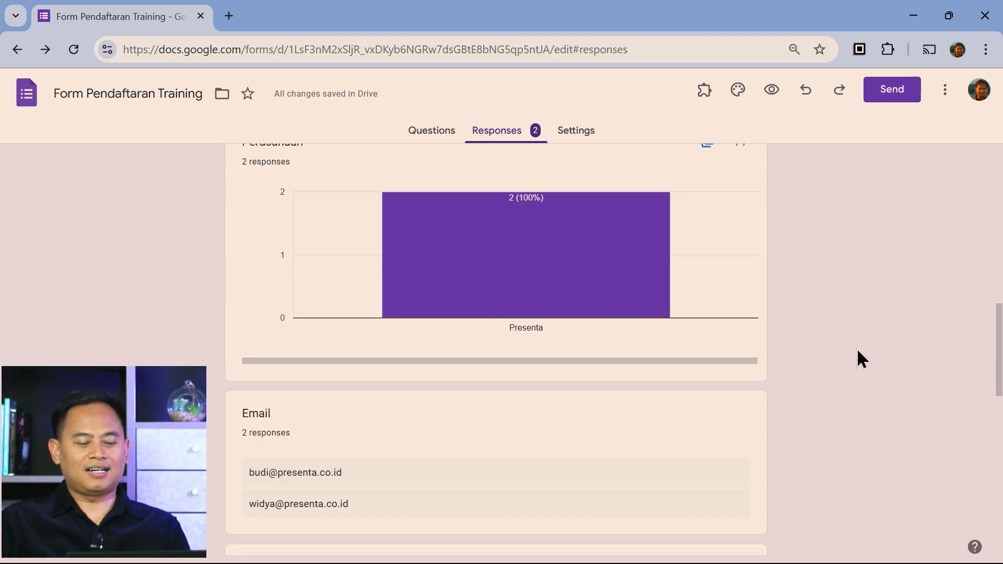
scroll(863, 365, "down", 1)
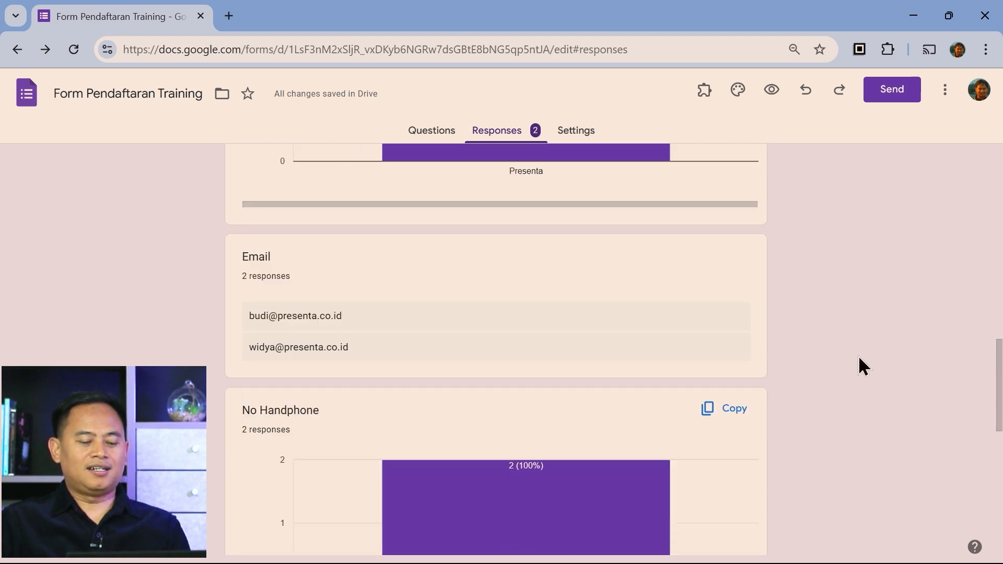
scroll(863, 366, "down", 3)
scroll(858, 357, "down", 3)
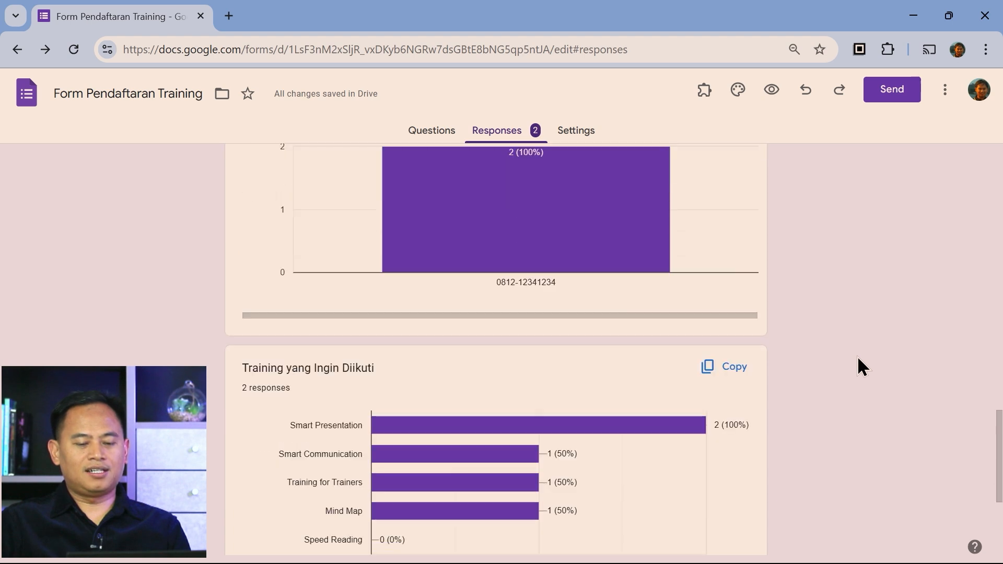
scroll(854, 355, "down", 1)
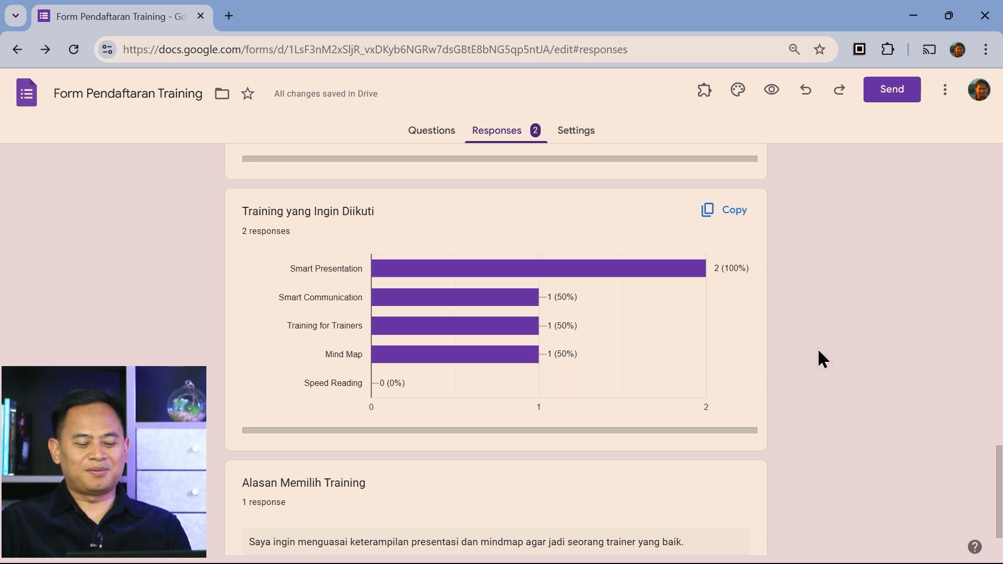
scroll(818, 350, "down", 2)
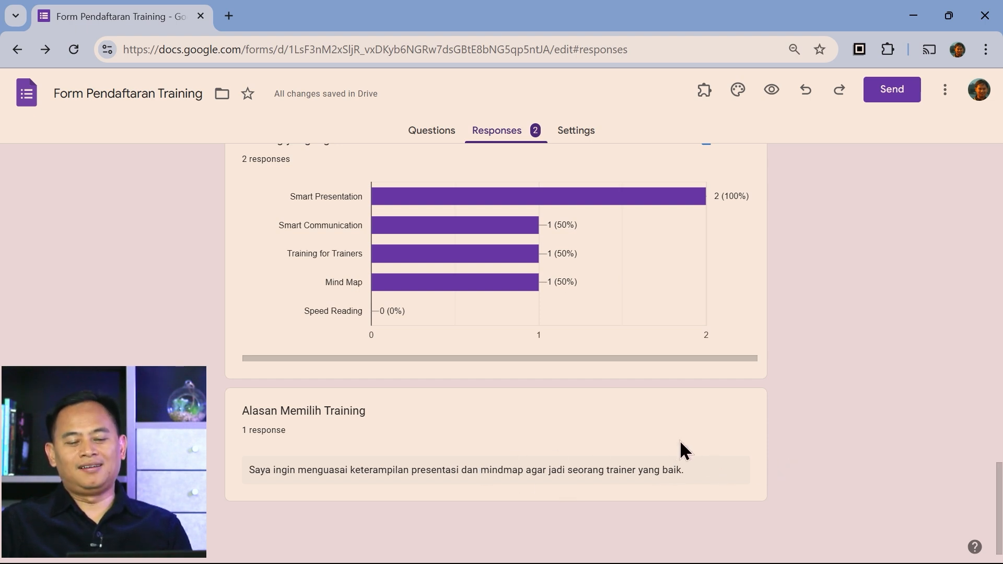
scroll(785, 408, "up", 20)
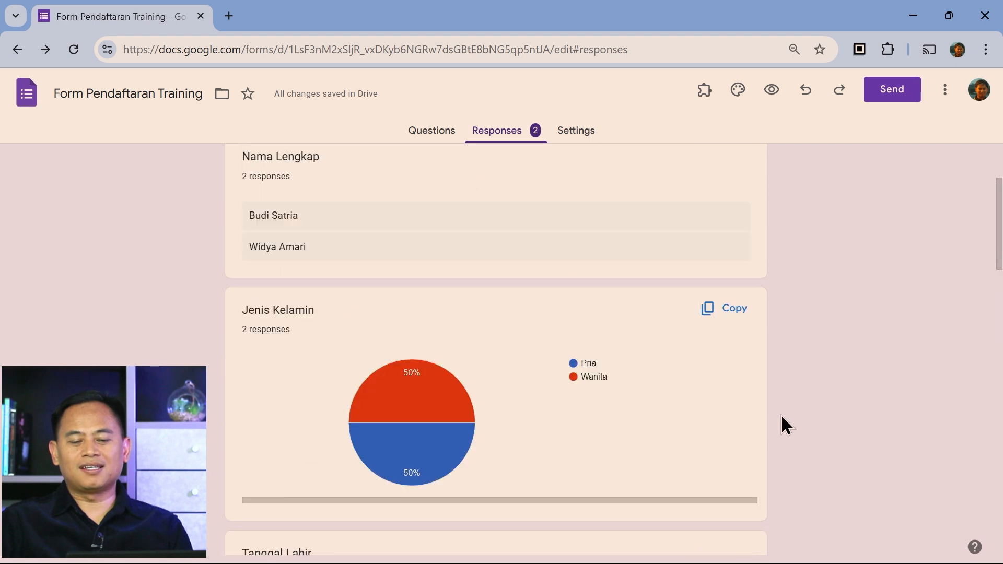
scroll(782, 416, "up", 3)
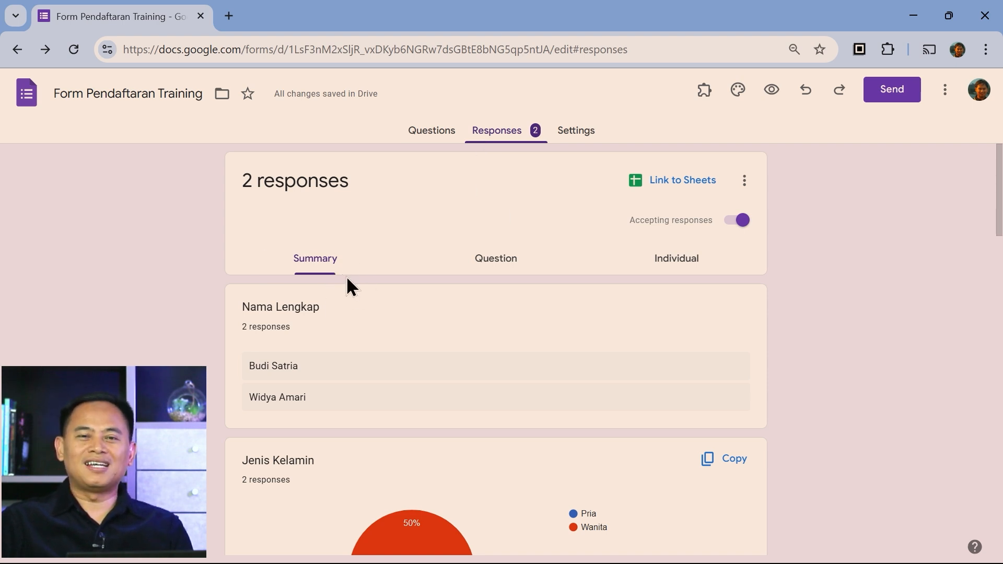
Switch to the Individual responses view and read through the first registration's answers
left_click(684, 261)
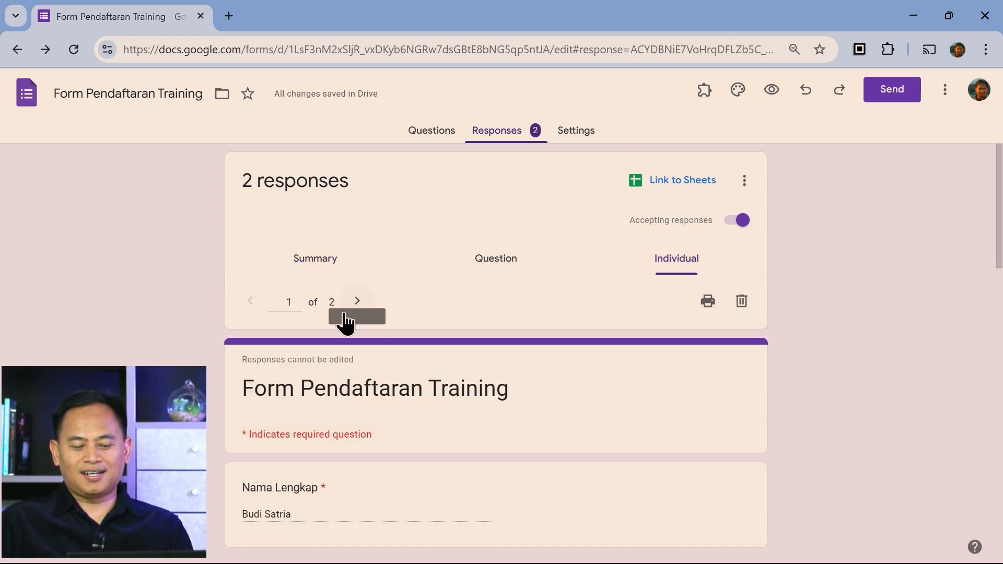
scroll(899, 418, "down", 4)
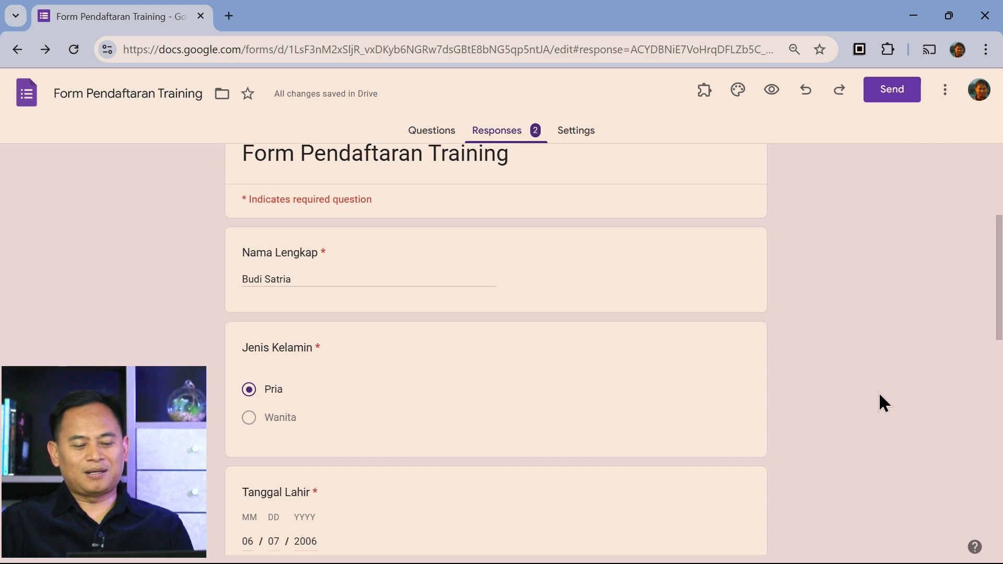
scroll(895, 396, "down", 10)
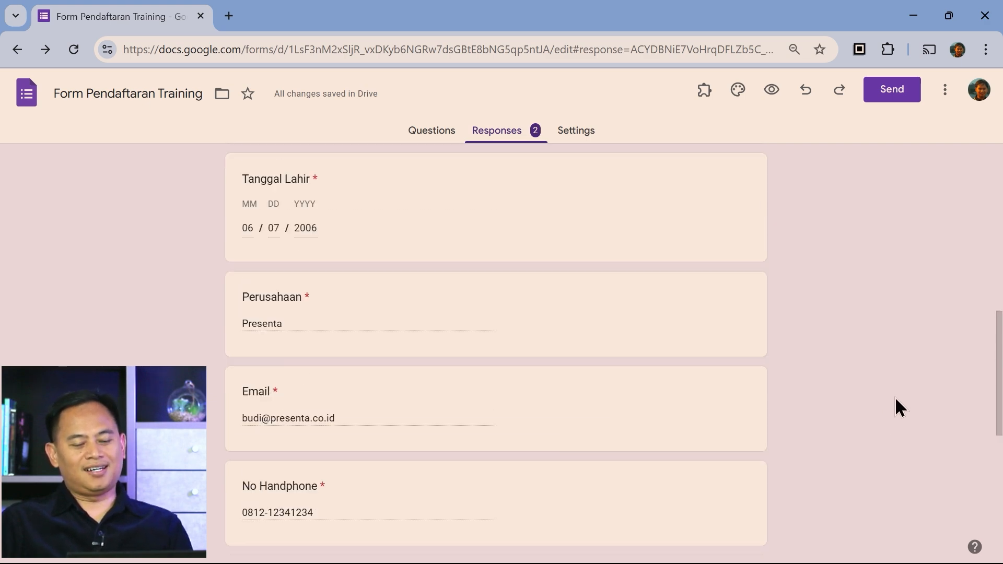
scroll(894, 401, "down", 3)
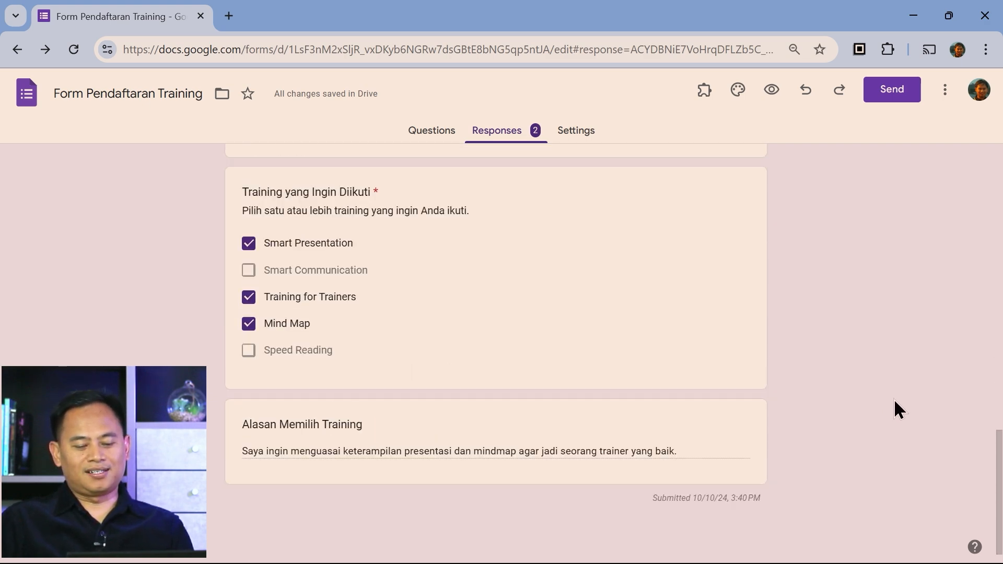
scroll(894, 401, "up", 6)
scroll(894, 400, "up", 12)
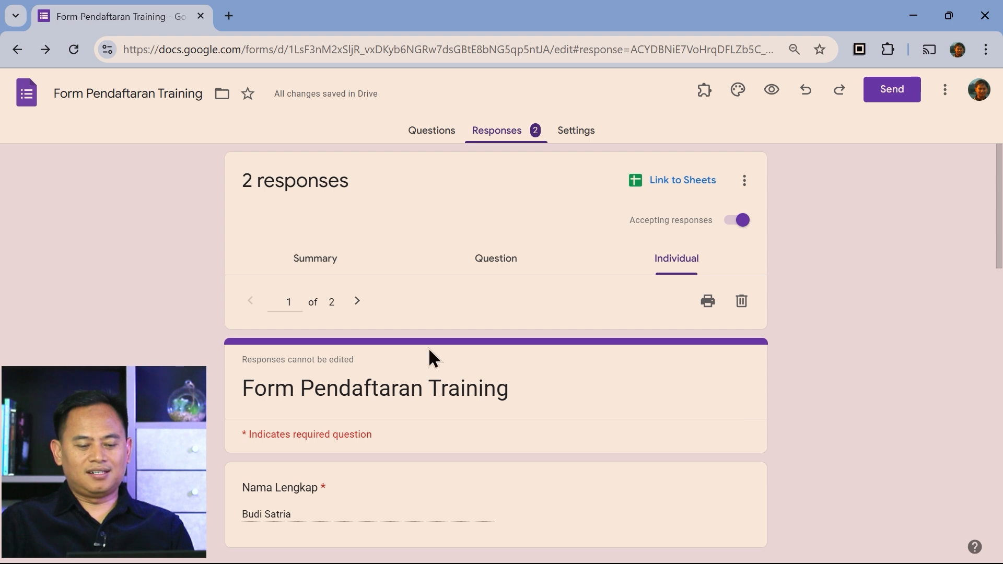
Move to the second of the 2 responses and scroll through its answers
left_click(358, 300)
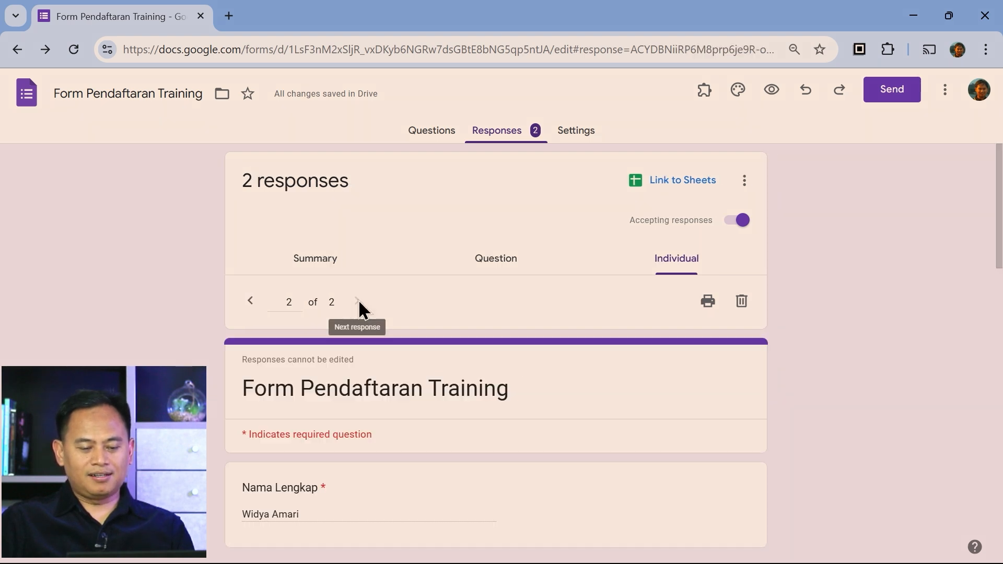
scroll(874, 372, "down", 7)
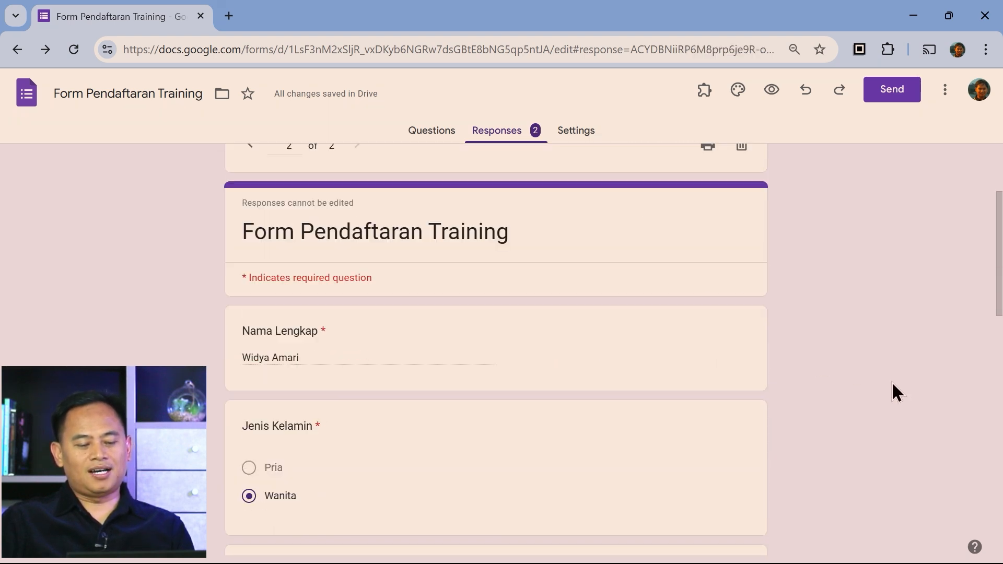
scroll(897, 384, "down", 10)
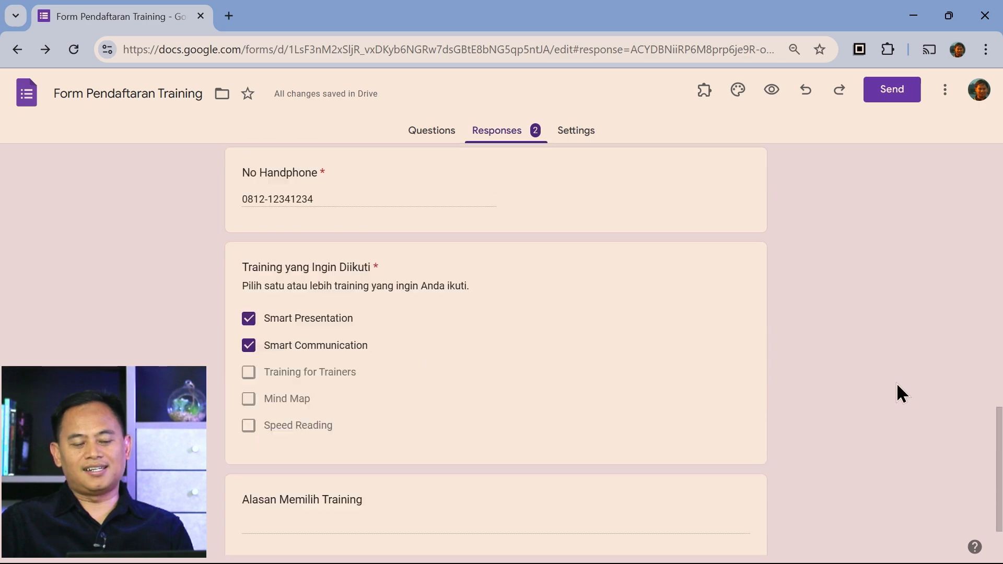
scroll(897, 395, "up", 15)
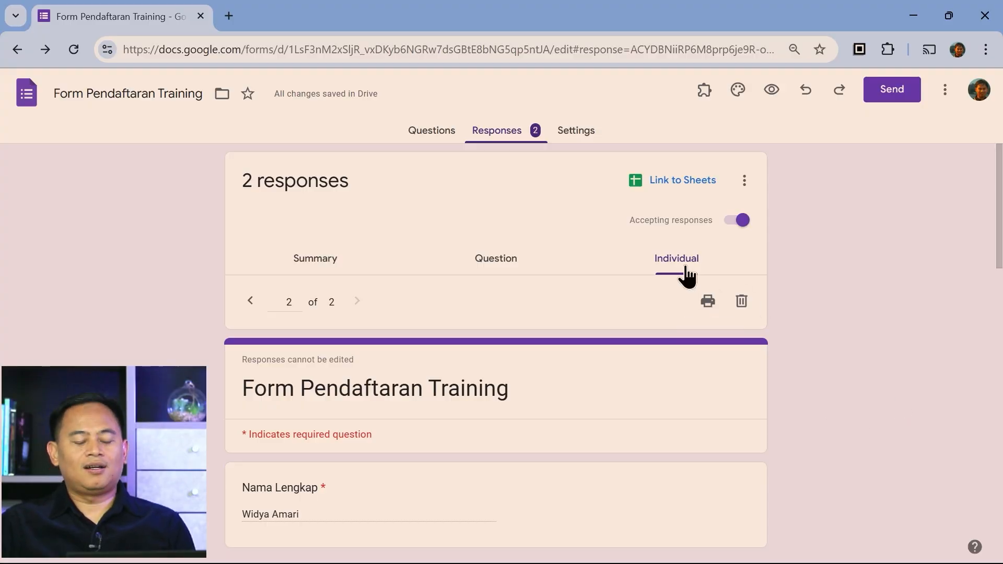
Link the responses to a newly created spreadsheet, Form Pendaftaran Training (Responses)
left_click(680, 182)
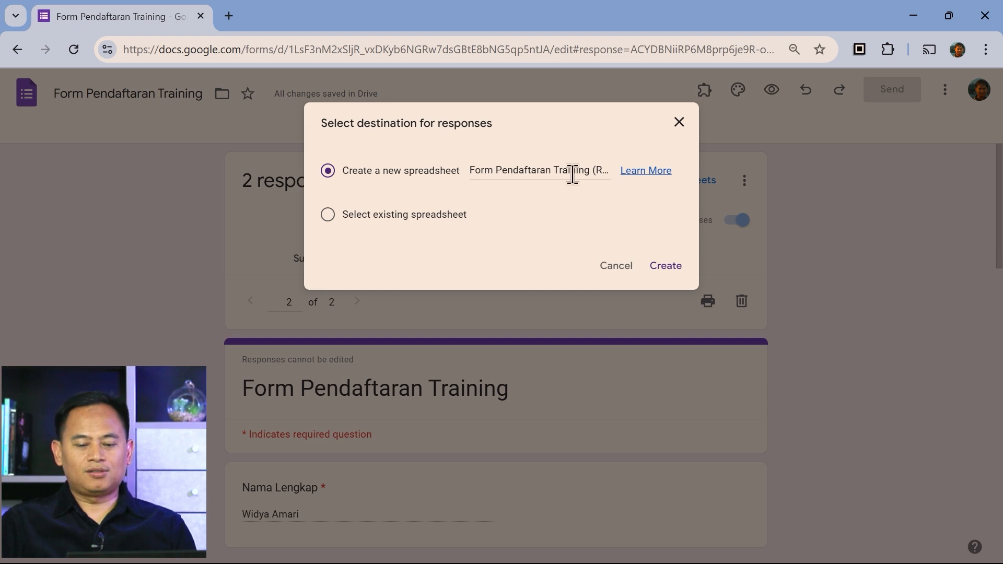
left_click(679, 268)
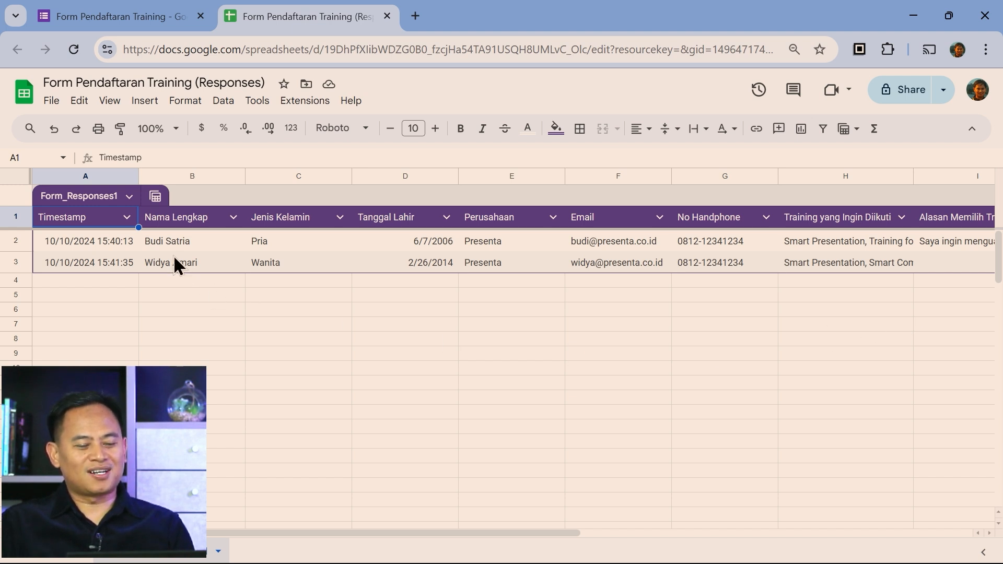
Drag the sheet's horizontal scrollbar to look across all the response columns
left_click_drag(421, 531, 381, 548)
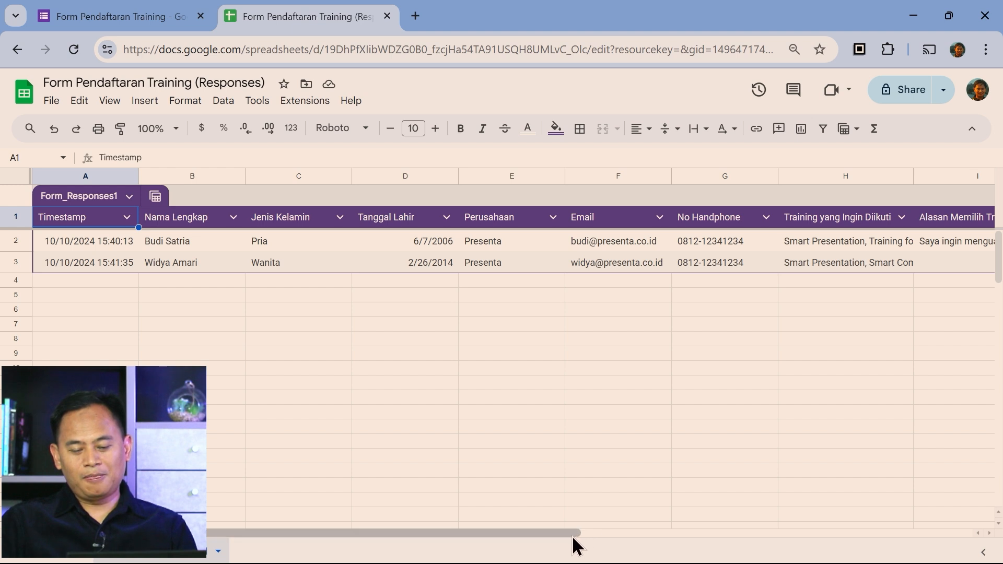
left_click_drag(575, 533, 516, 529)
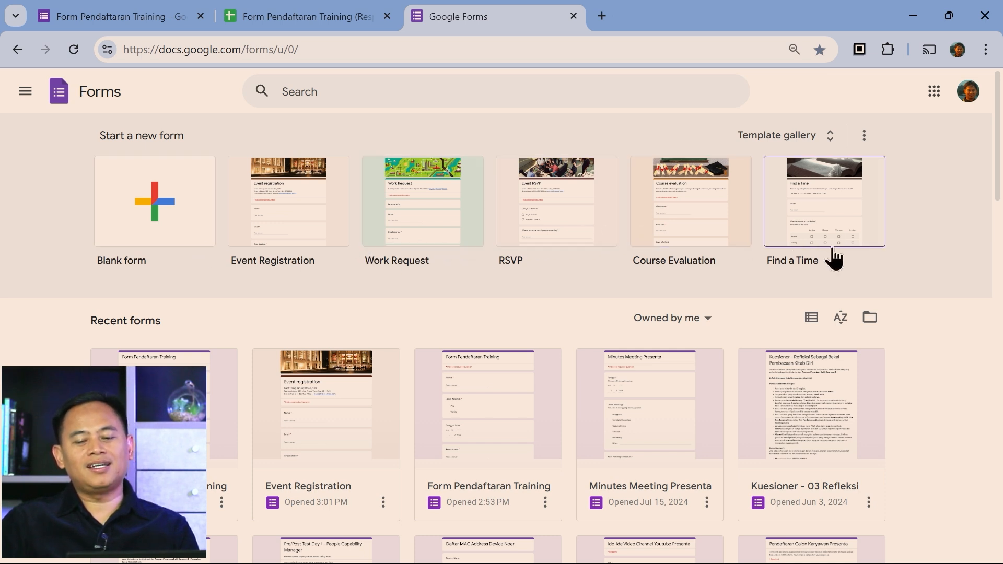
Browse the Personal, Work and Education templates in the Google Forms template gallery
left_click(817, 140)
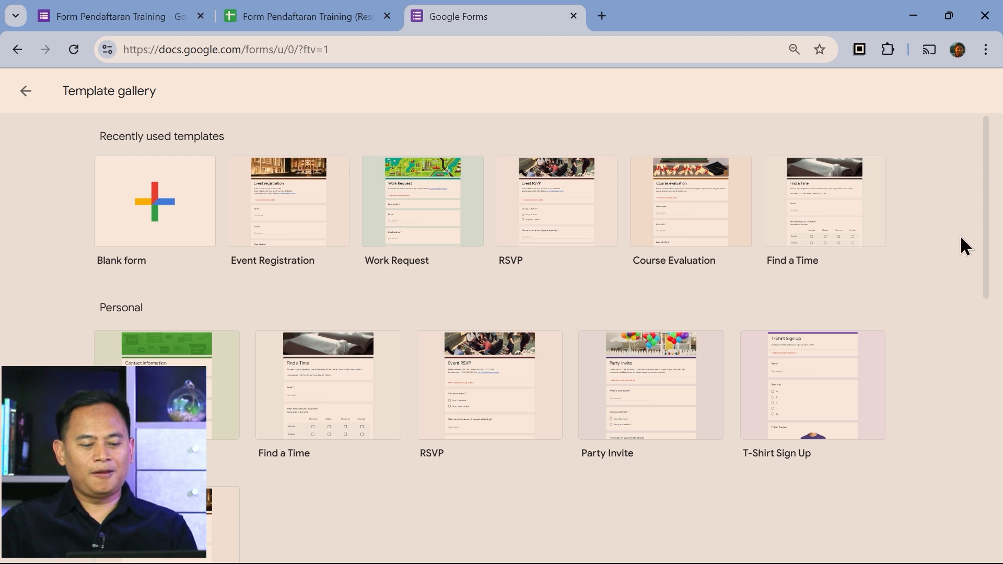
scroll(965, 257, "down", 2)
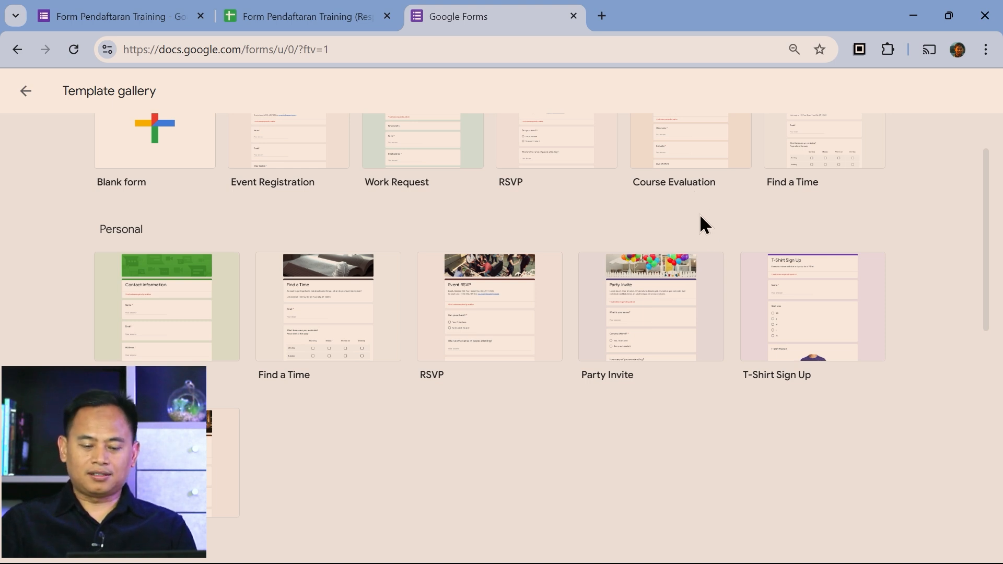
scroll(725, 399, "down", 6)
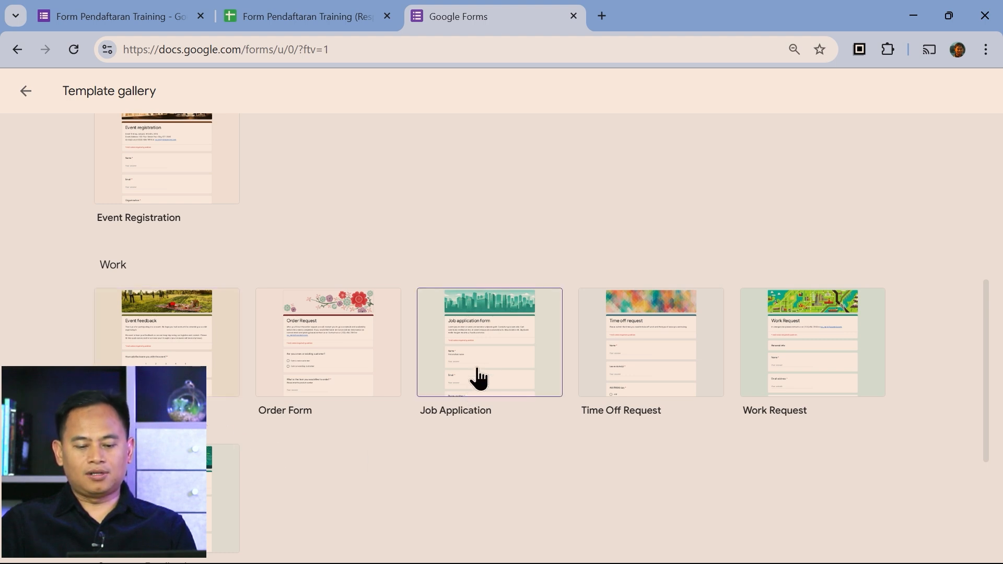
scroll(572, 459, "down", 2)
scroll(577, 418, "down", 3)
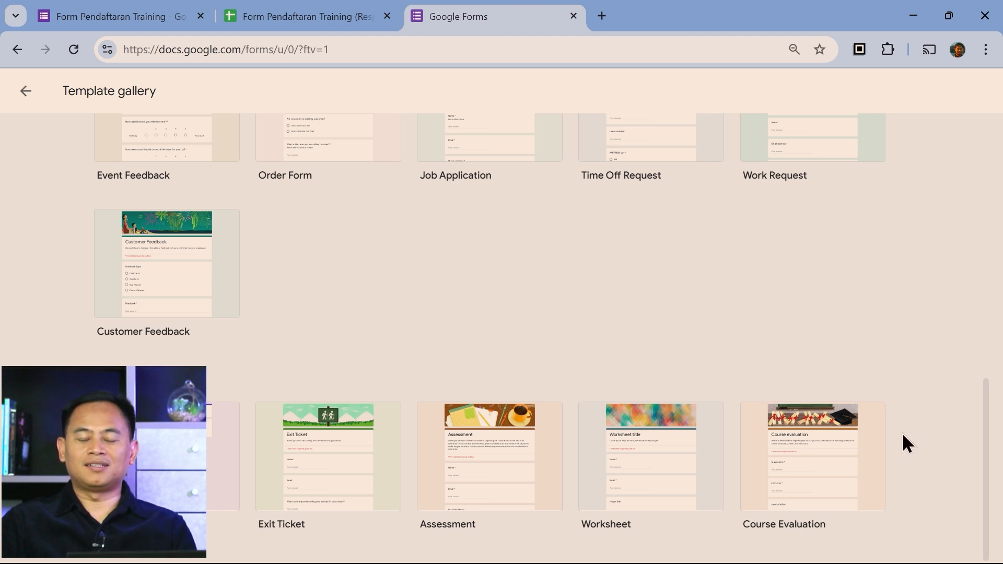
scroll(600, 335, "up", 2)
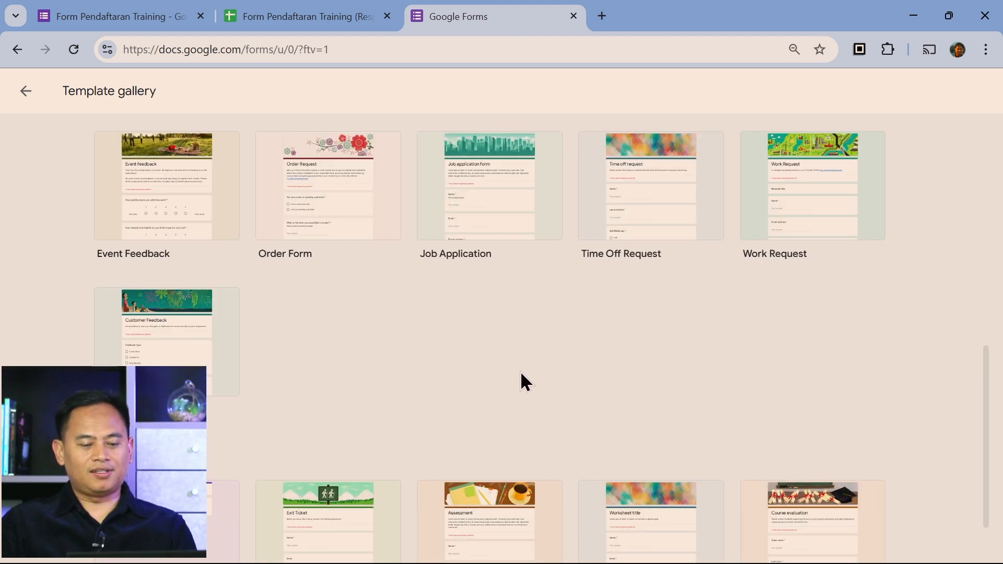
Create an Order Request form from the Order Form template and review its customer, item, color and contact questions
left_click(382, 212)
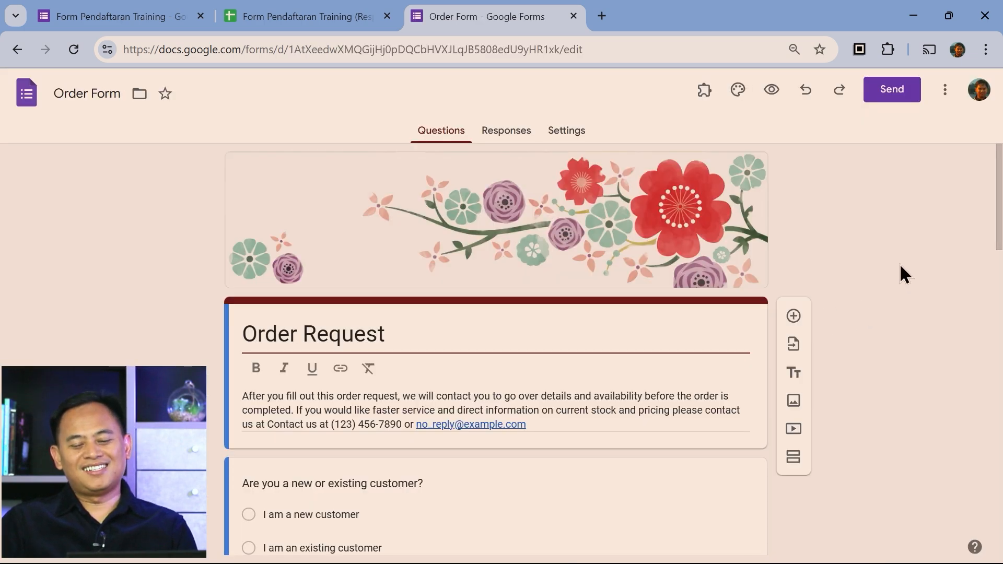
scroll(900, 263, "down", 3)
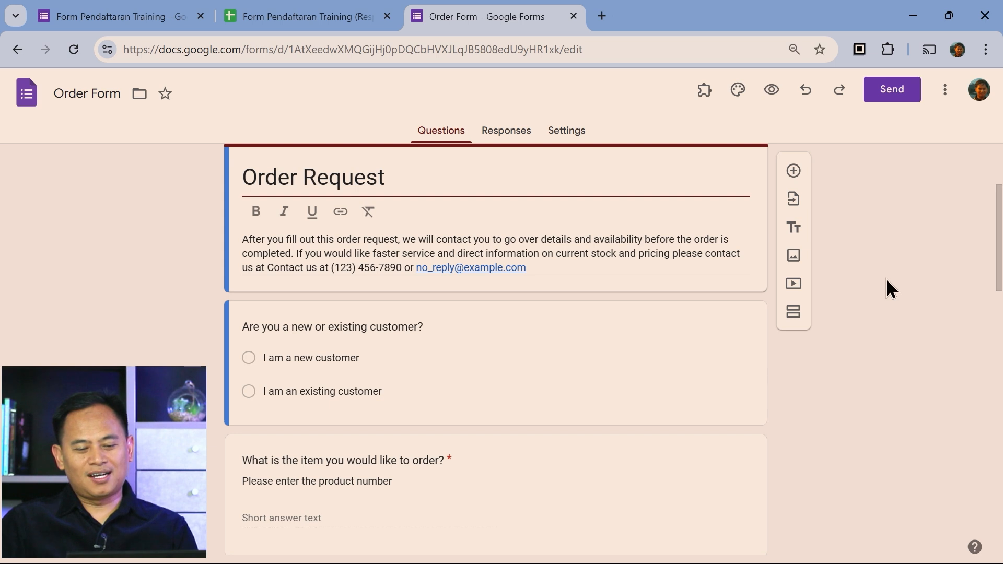
scroll(887, 283, "down", 6)
scroll(886, 278, "down", 10)
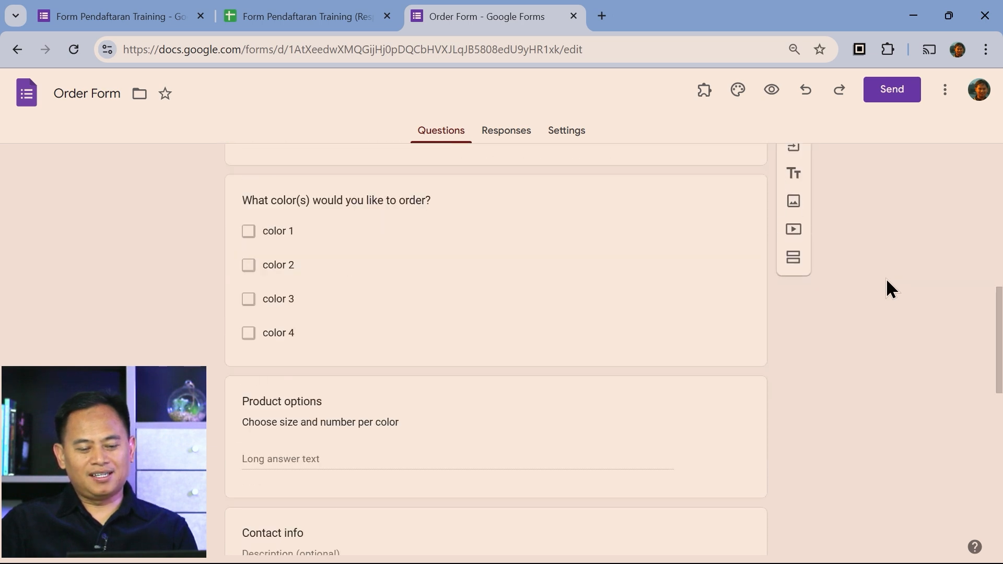
scroll(871, 350, "down", 3)
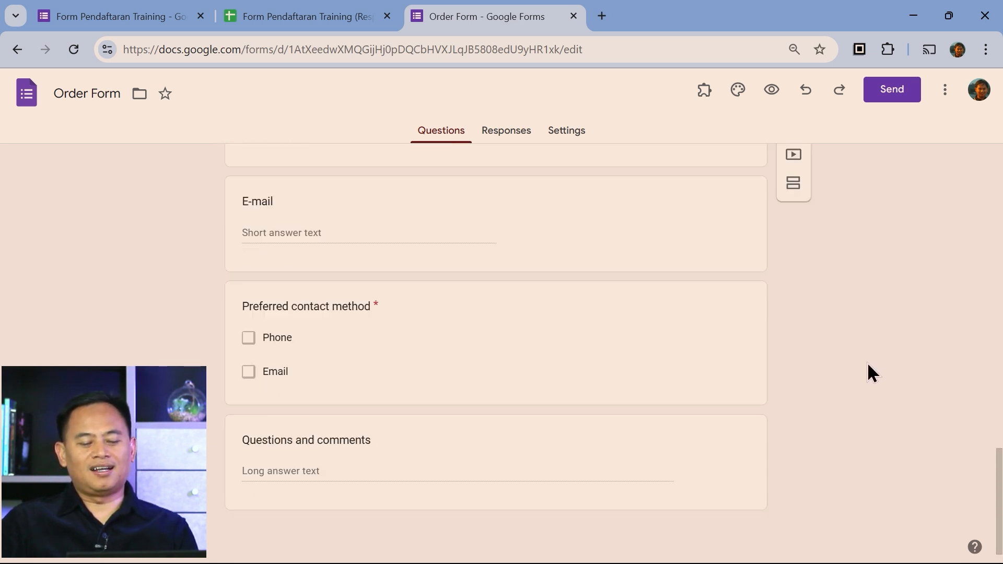
scroll(867, 393, "up", 15)
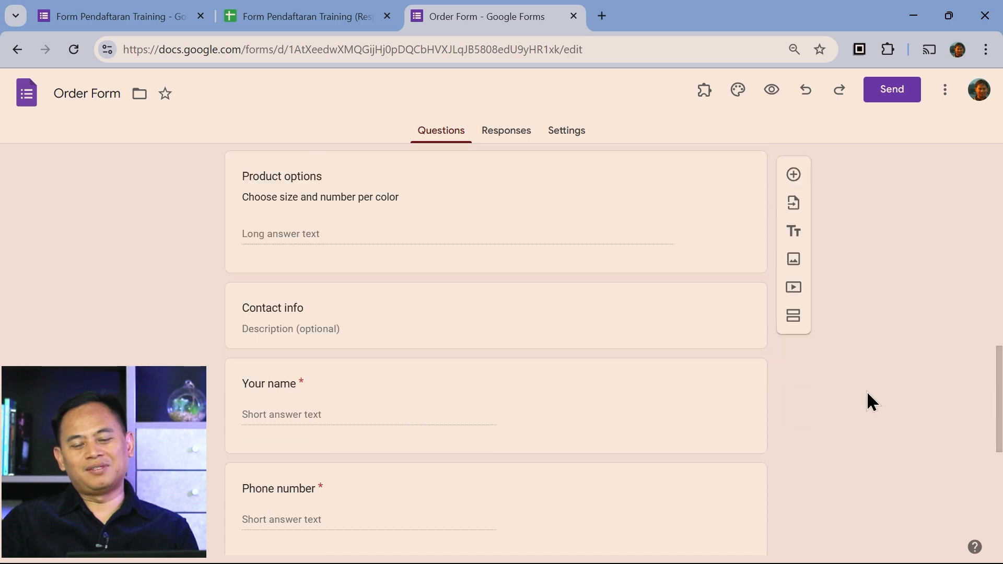
scroll(866, 393, "up", 4)
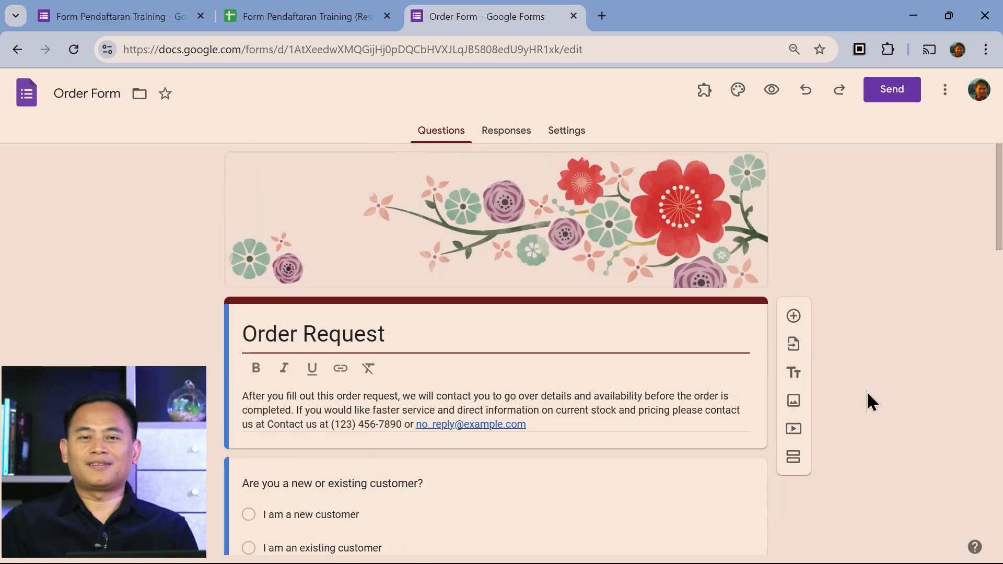